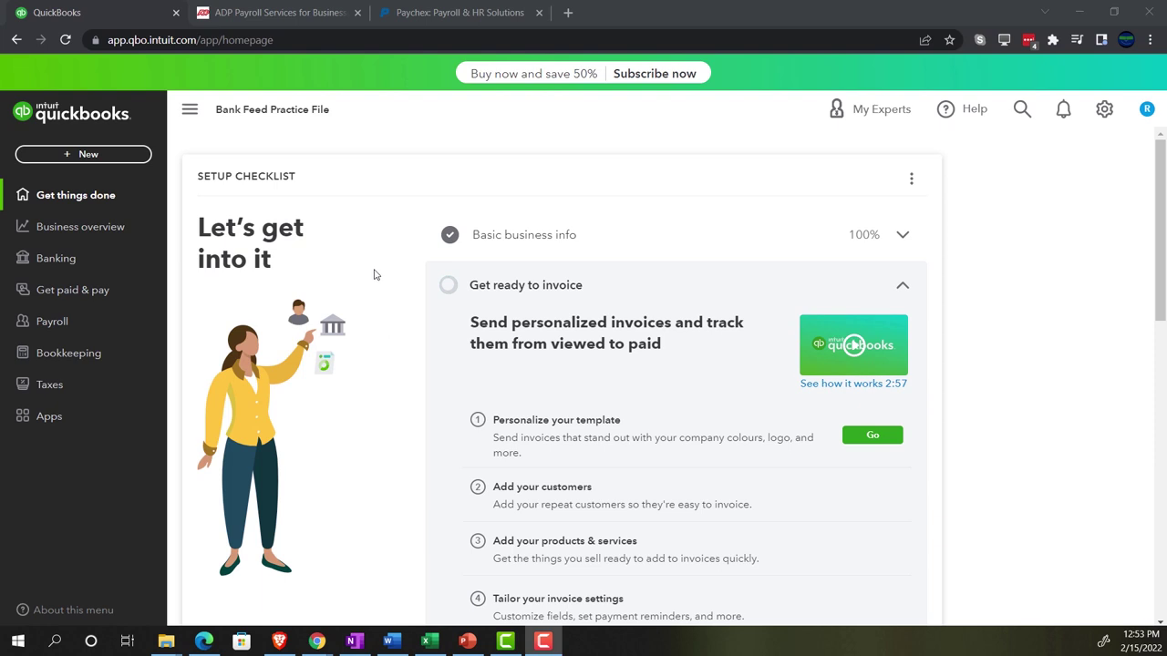
- Enlarge the practice file page, review the settings options for switching views, and compare with the sample company open in Edge
key(ctrl+plus)
key(ctrl+plus)
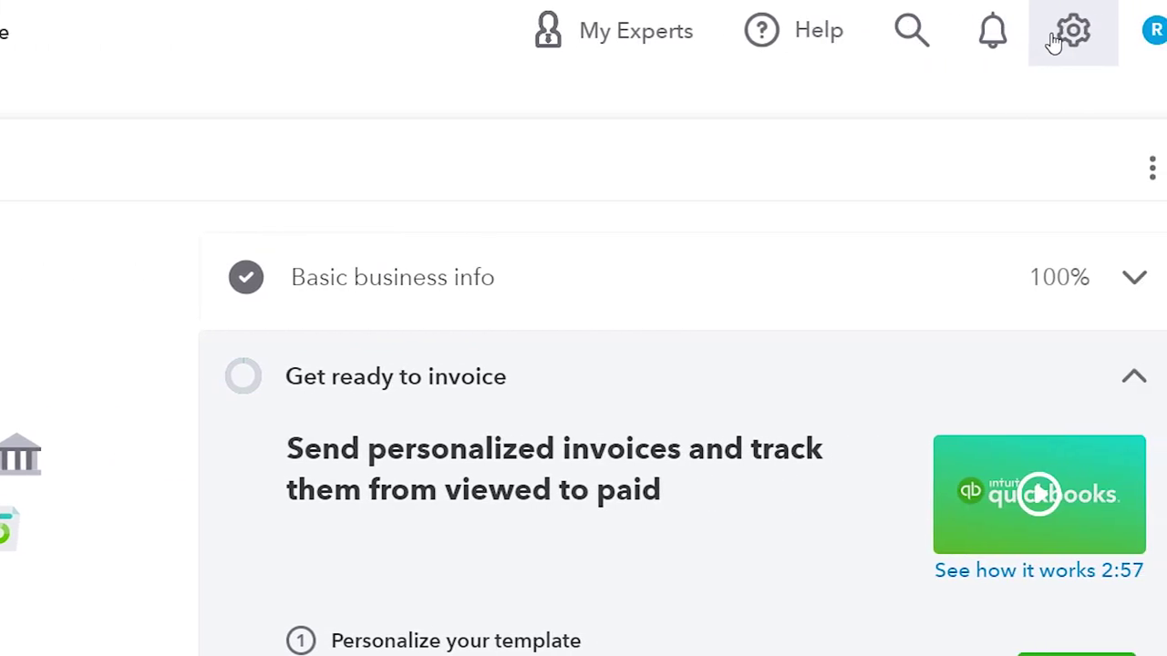
click(1066, 33)
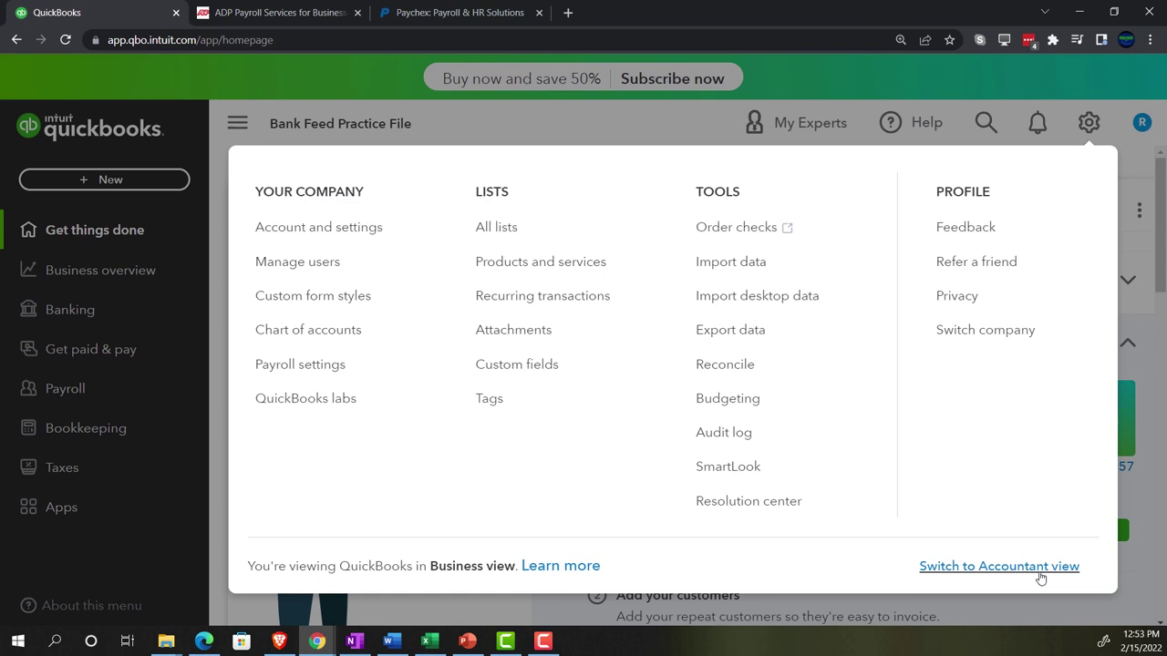
click(205, 641)
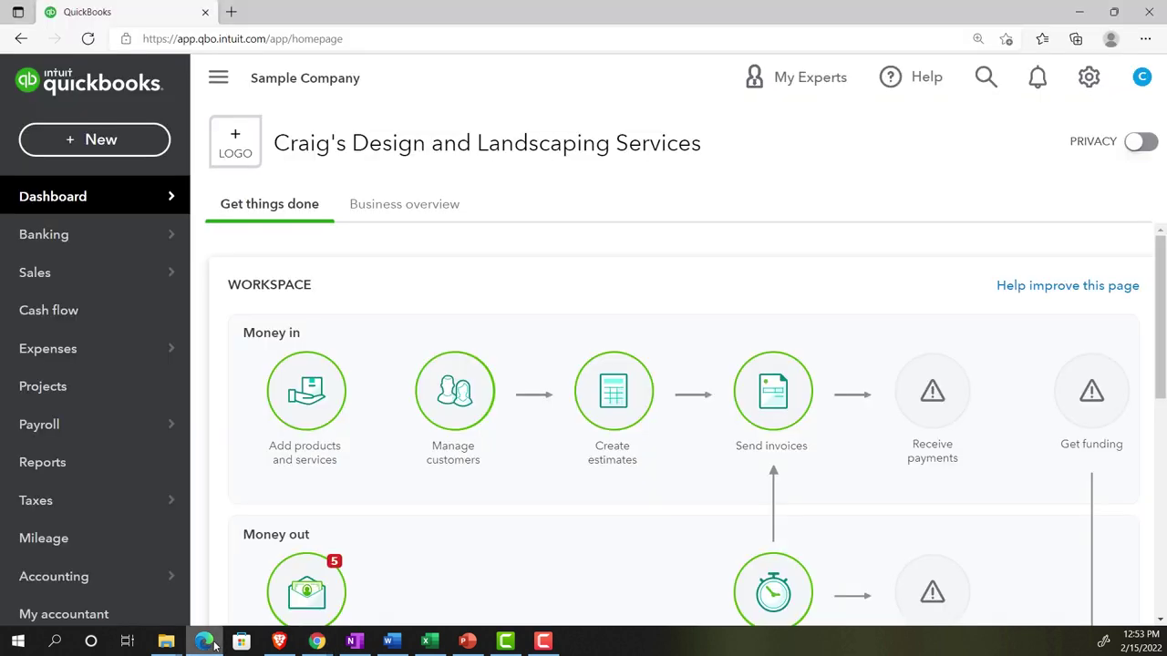
click(205, 641)
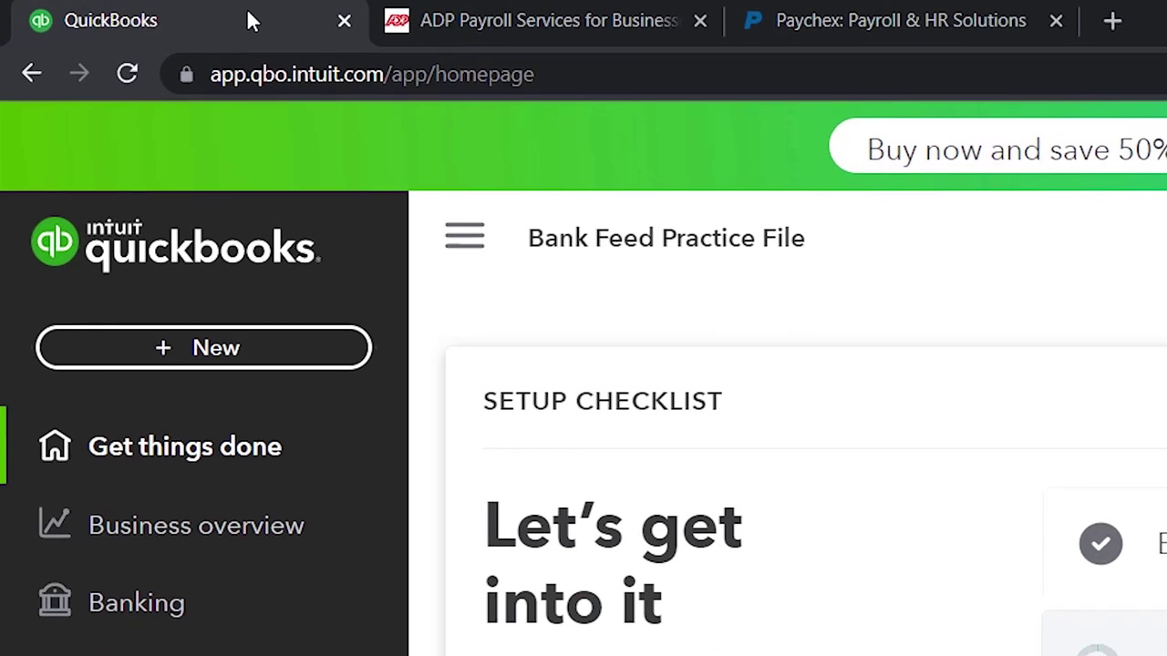
- Duplicate the QuickBooks practice file browser tab three times
right_click(128, 11)
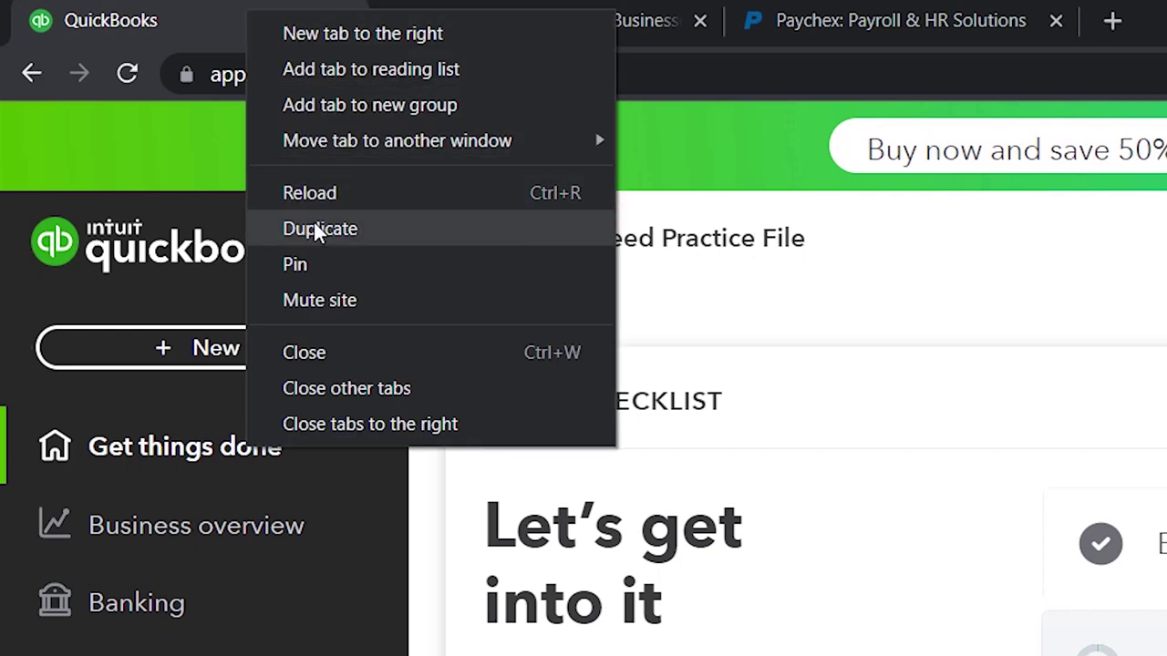
click(316, 229)
click(264, 28)
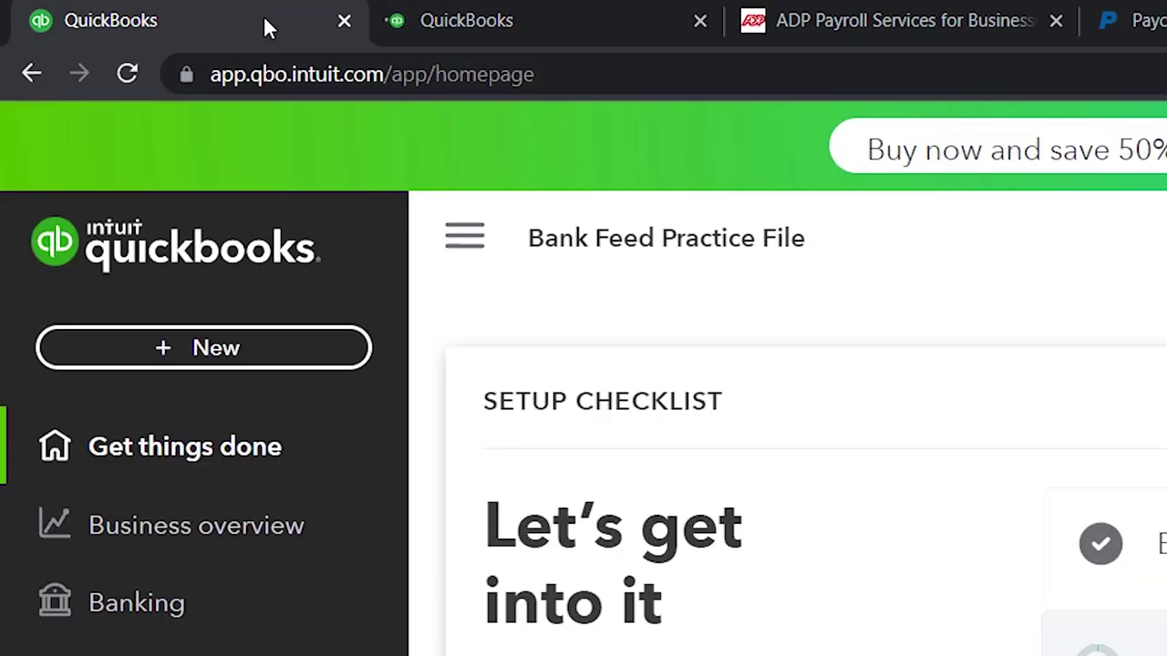
right_click(265, 27)
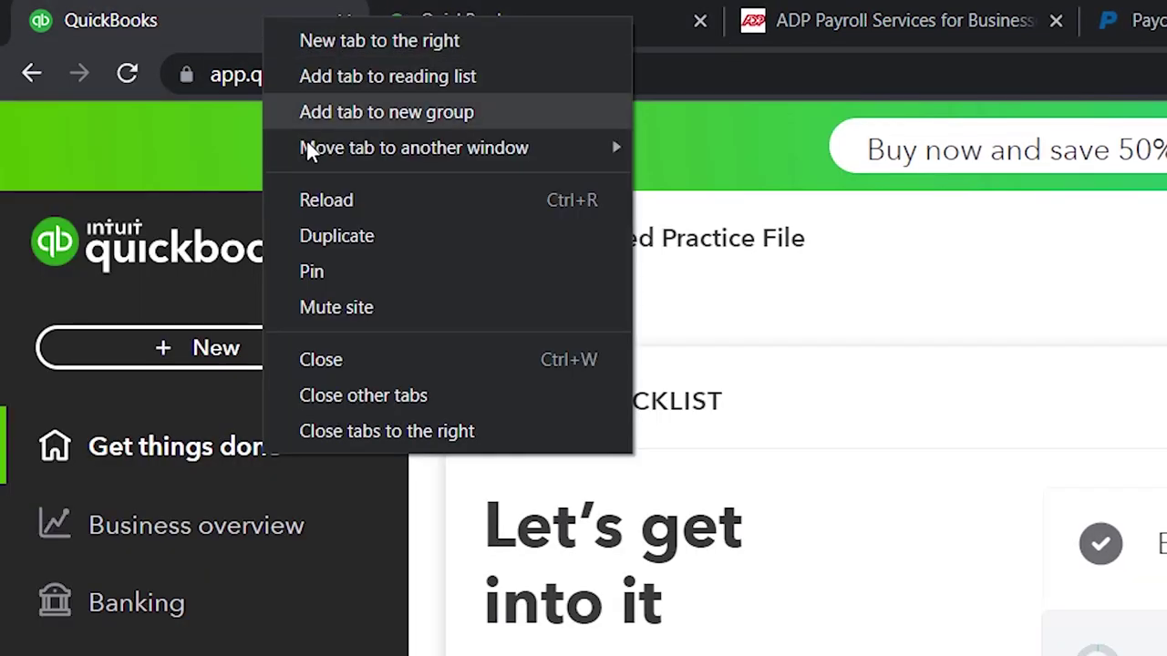
click(319, 234)
click(262, 20)
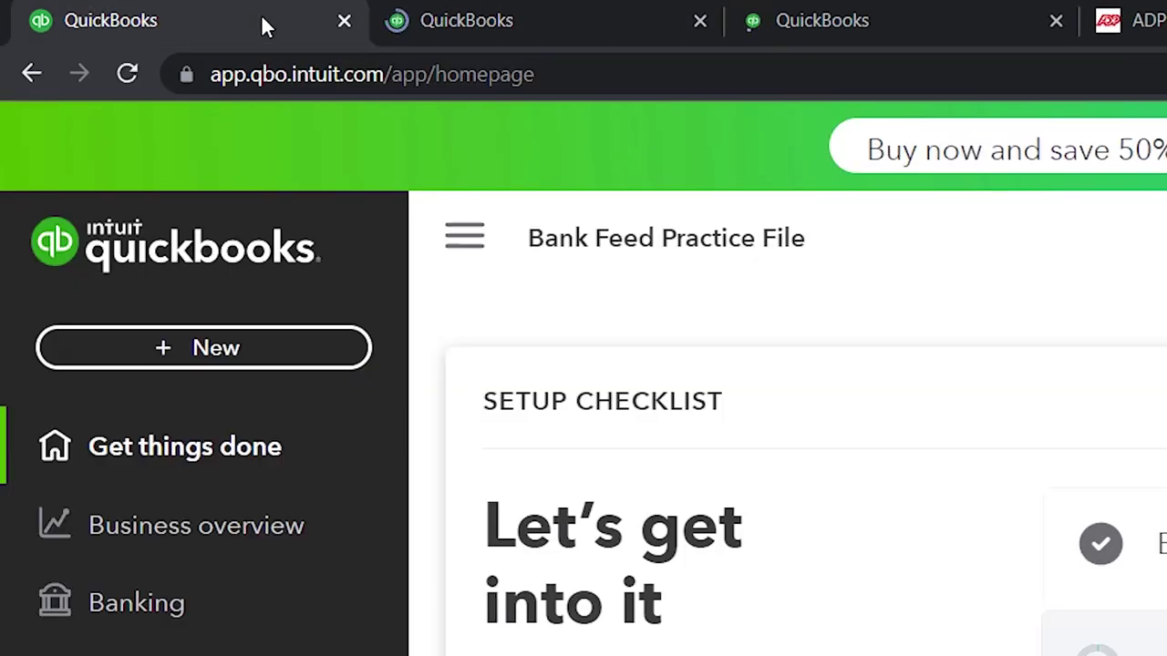
right_click(262, 20)
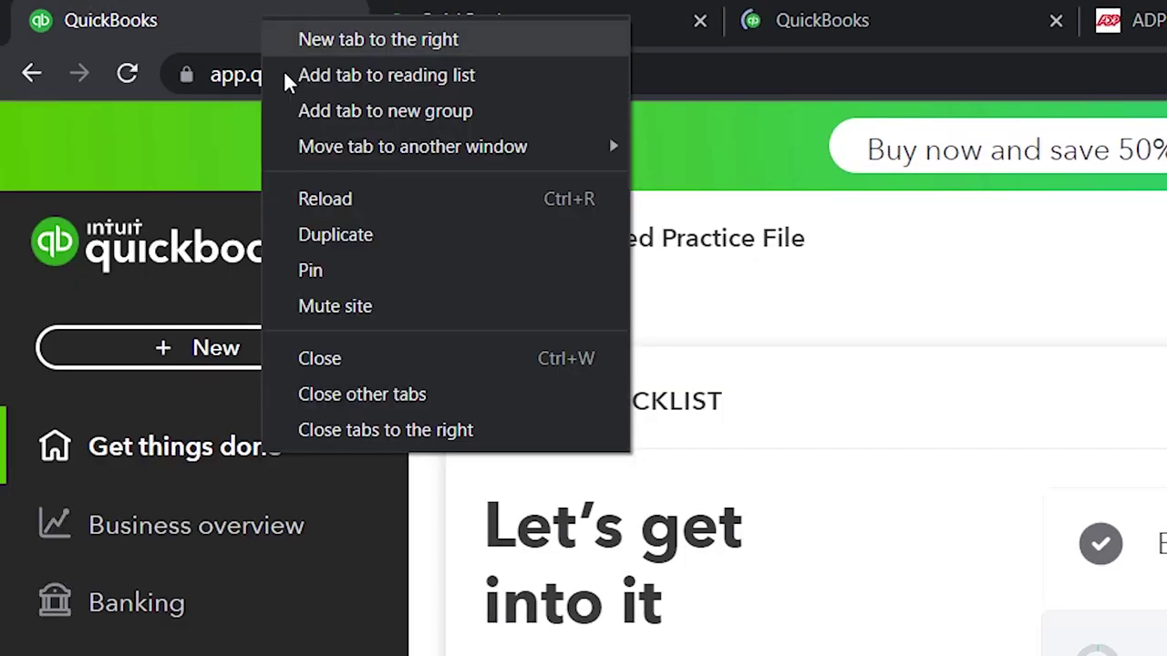
click(327, 234)
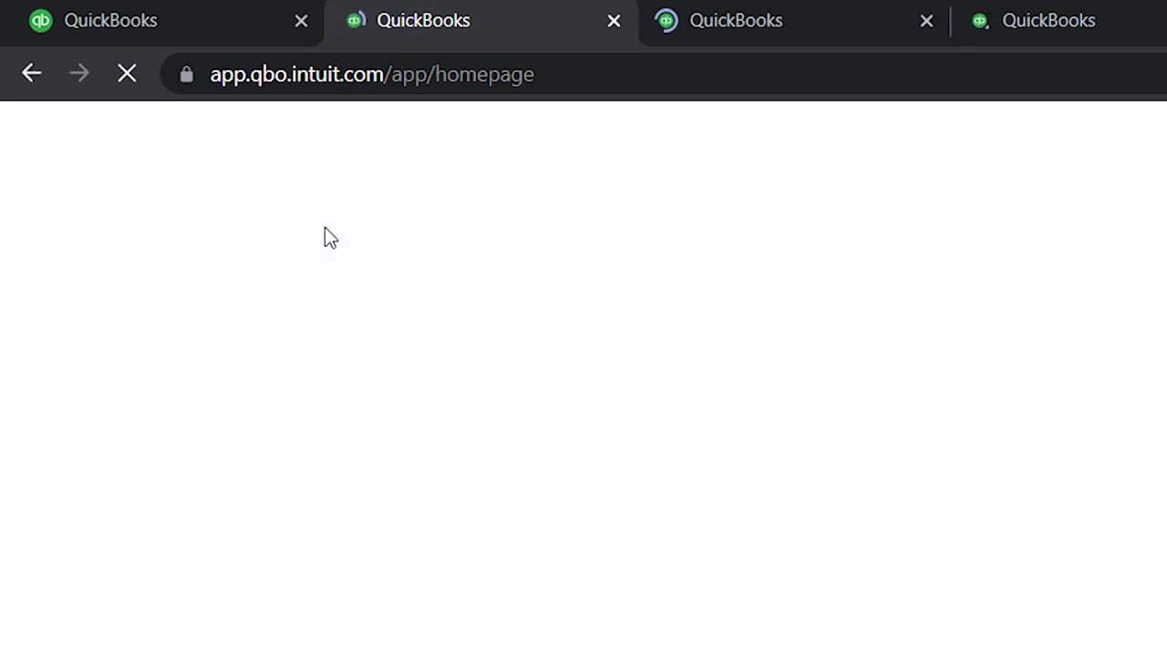
- Check the sample company's navigation in Edge, return to Chrome, and open the practice file's Balance Sheet report in the second tab
click(203, 641)
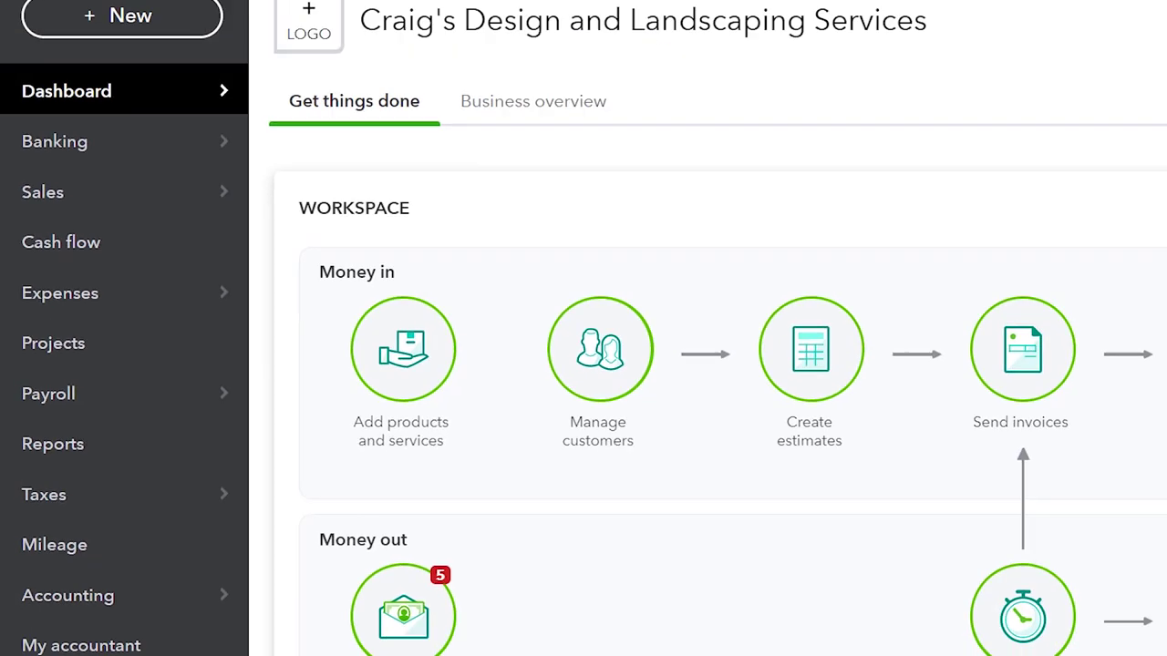
click(205, 641)
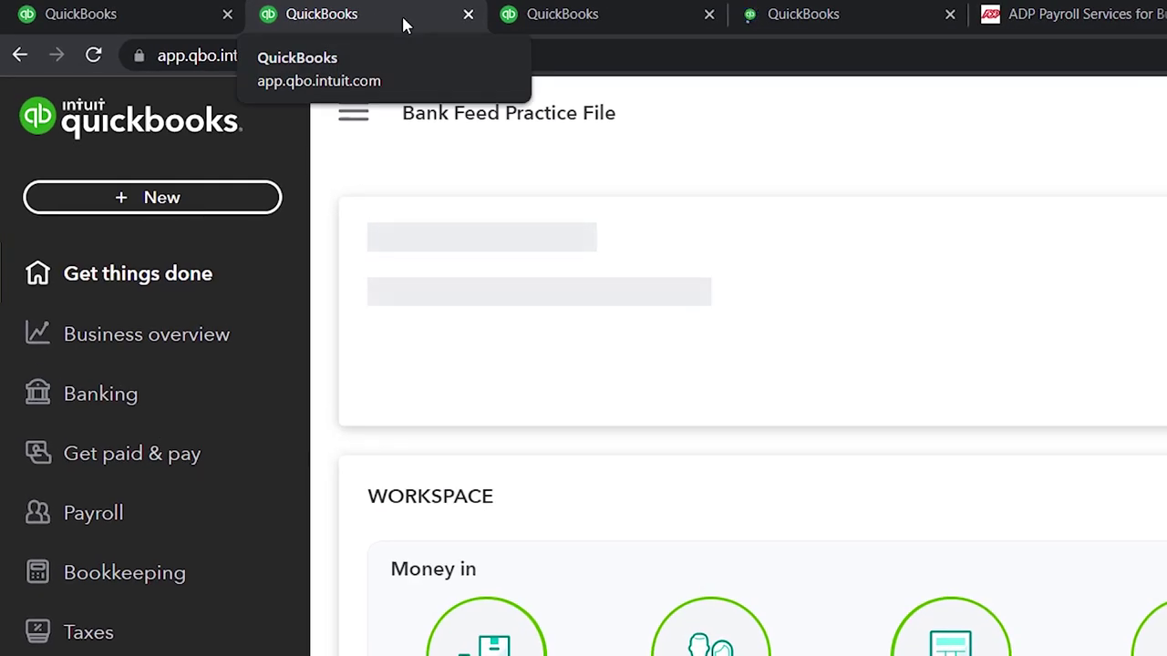
click(128, 348)
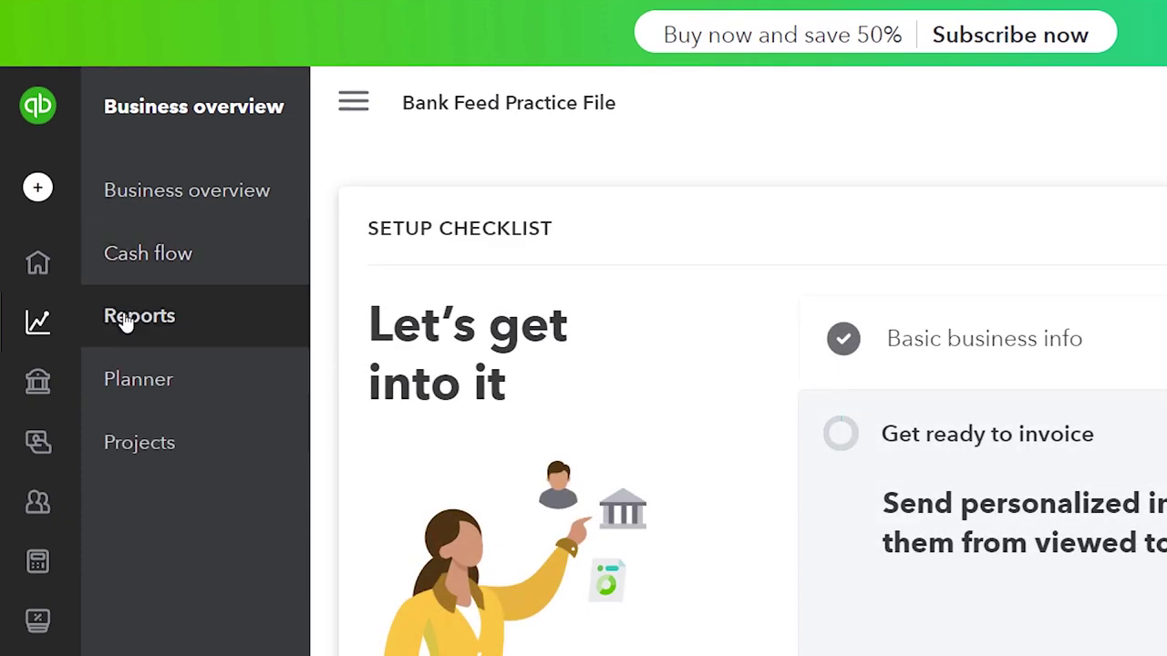
click(352, 109)
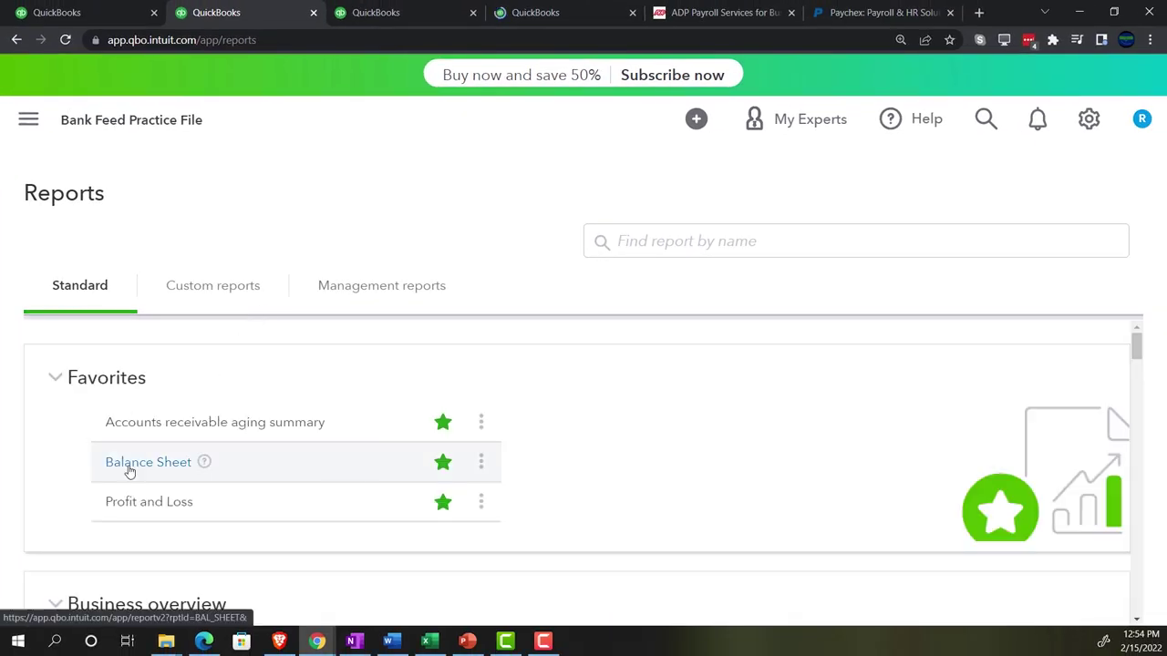
click(130, 471)
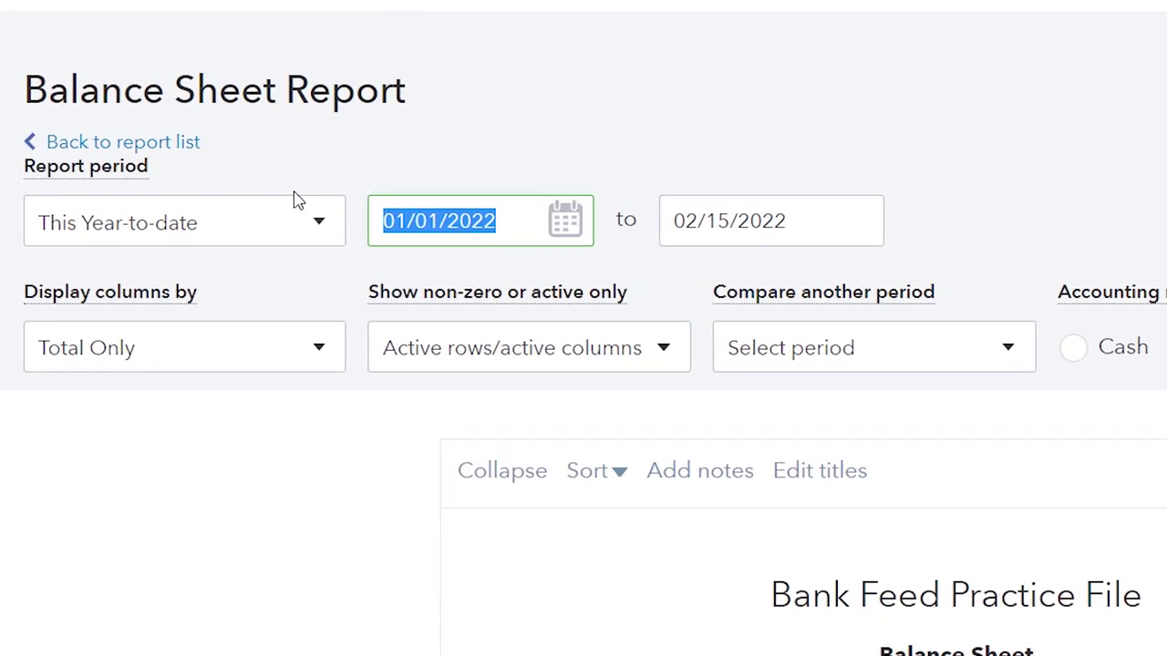
- Set the Balance Sheet period to 01/01/2021 through 12/31/2021 and run the report
text(01012021)
key(Tab)
text(12312021)
key(Tab)
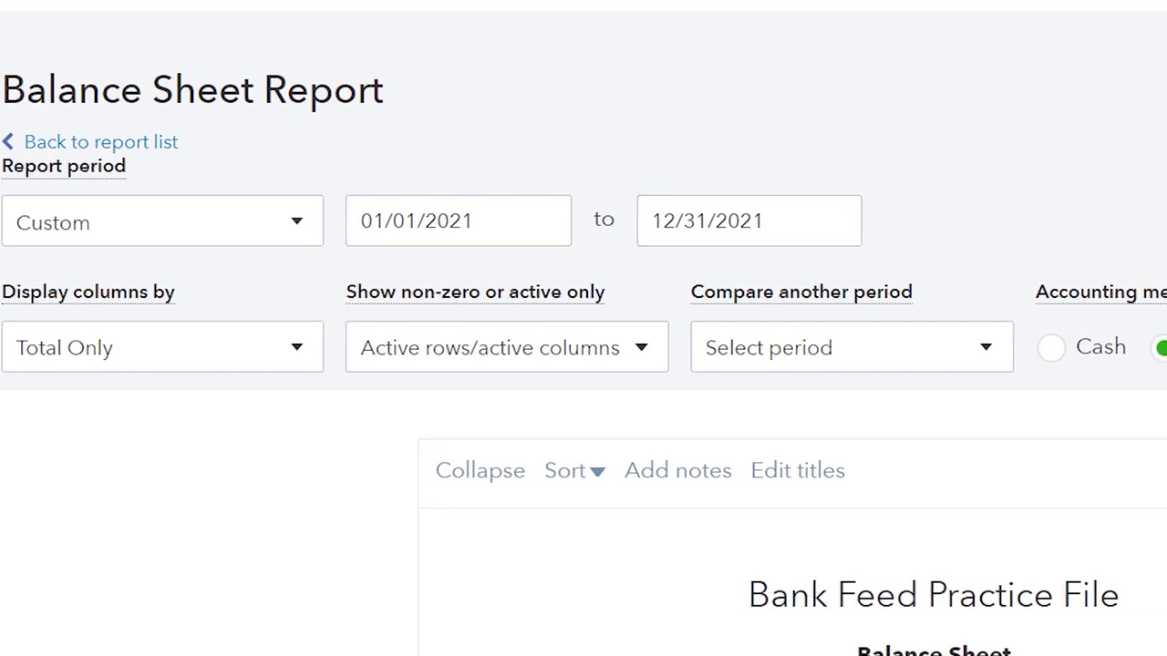
click(924, 343)
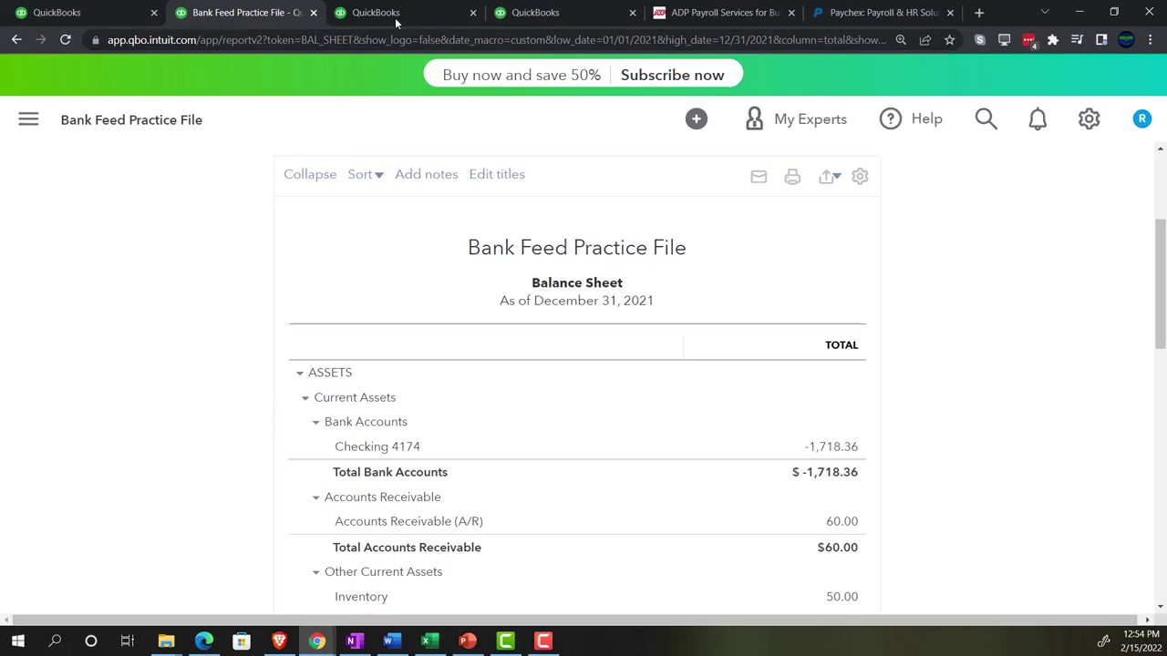
- In the third browser tab, open the Profit and Loss report from the favorite reports
click(392, 15)
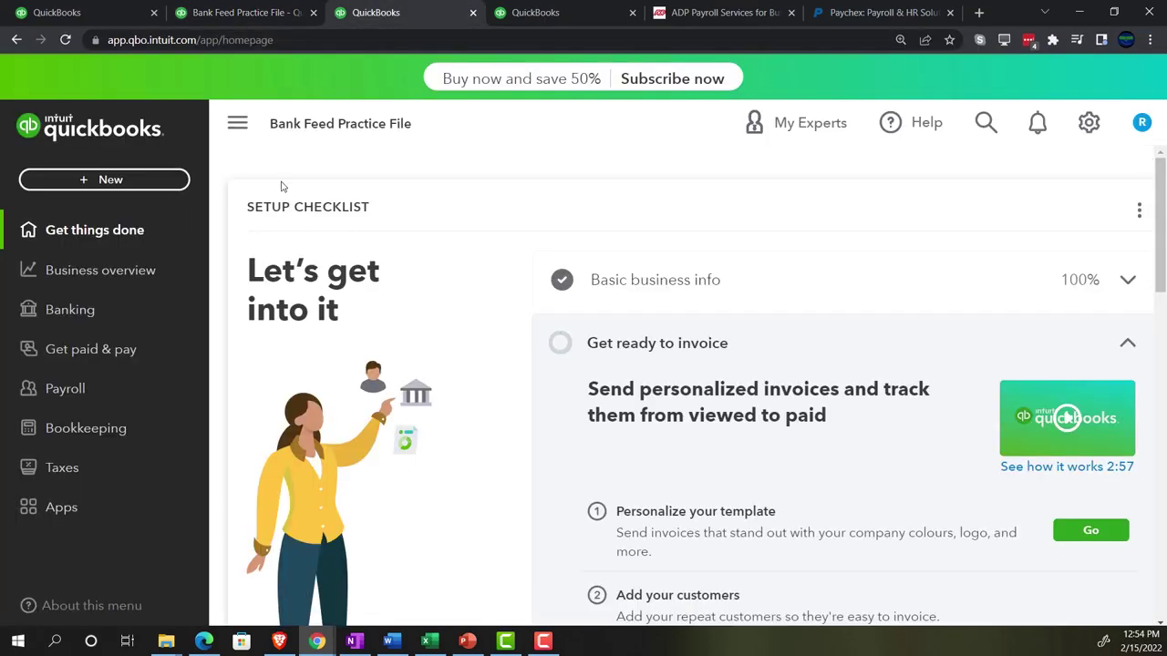
click(102, 269)
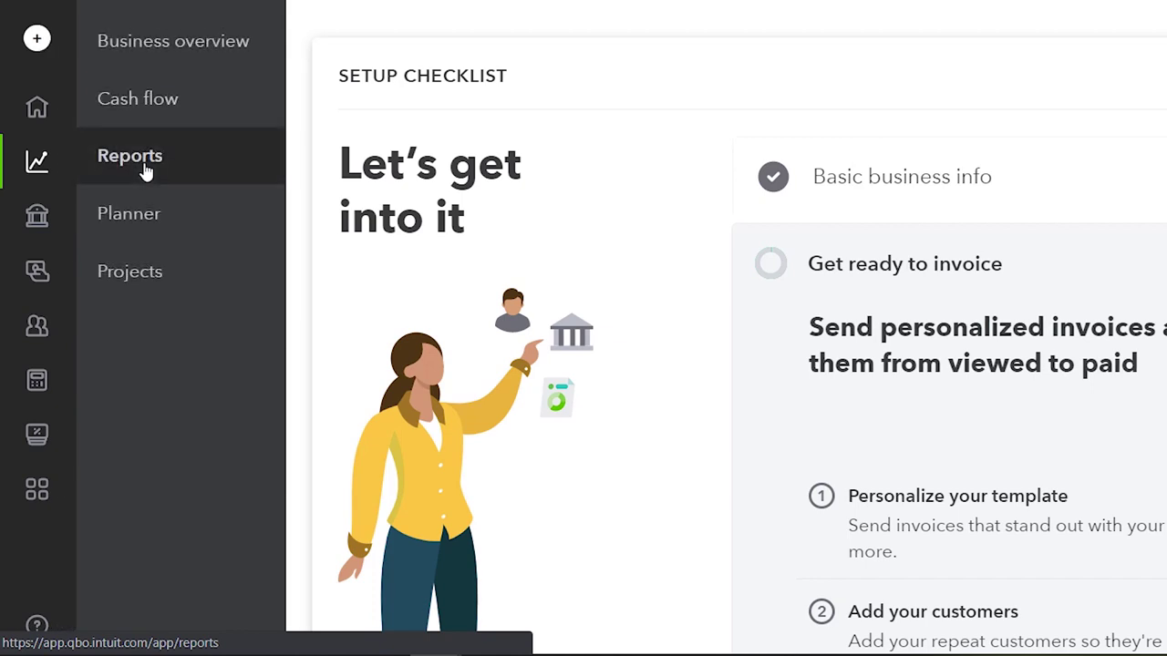
click(144, 171)
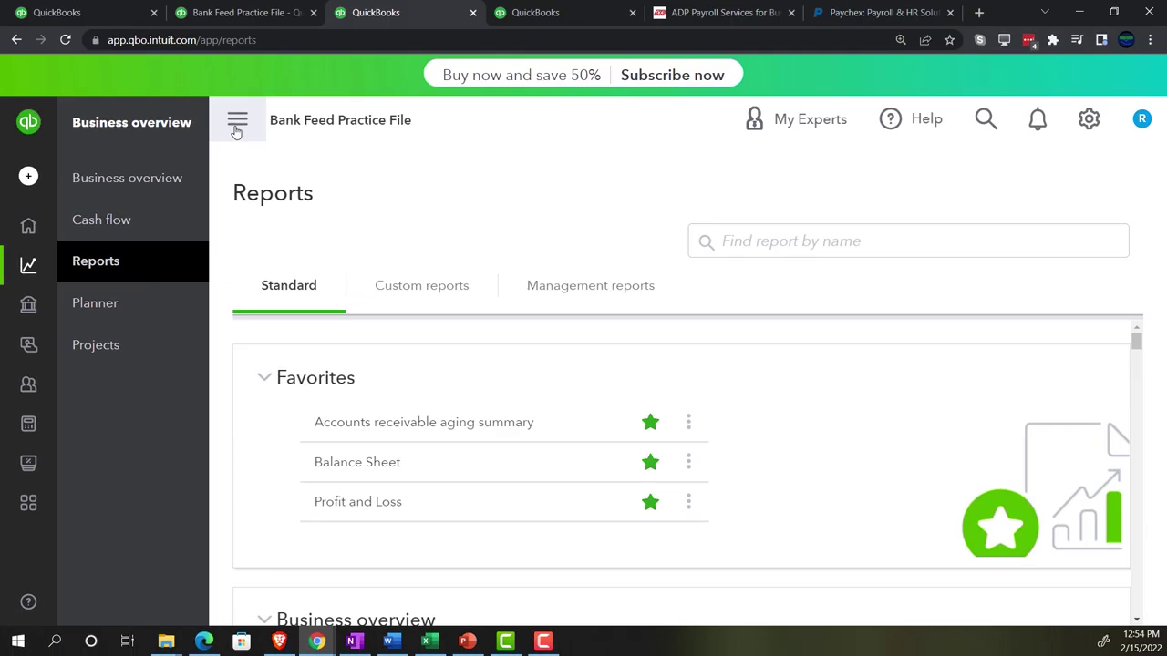
click(325, 0)
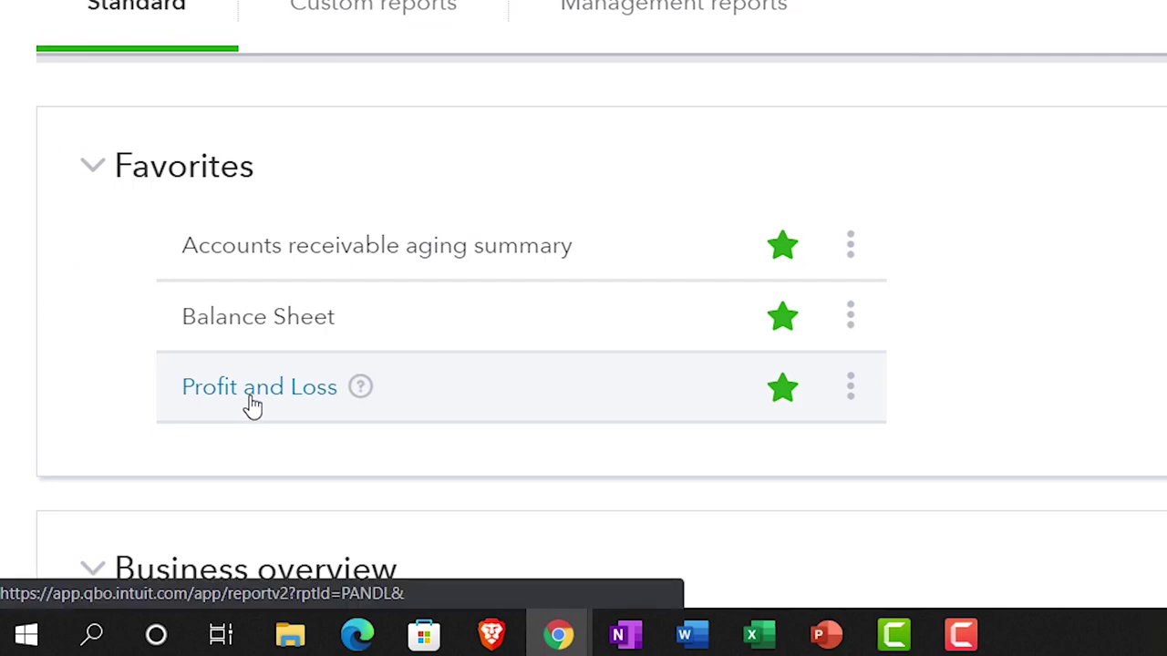
click(253, 401)
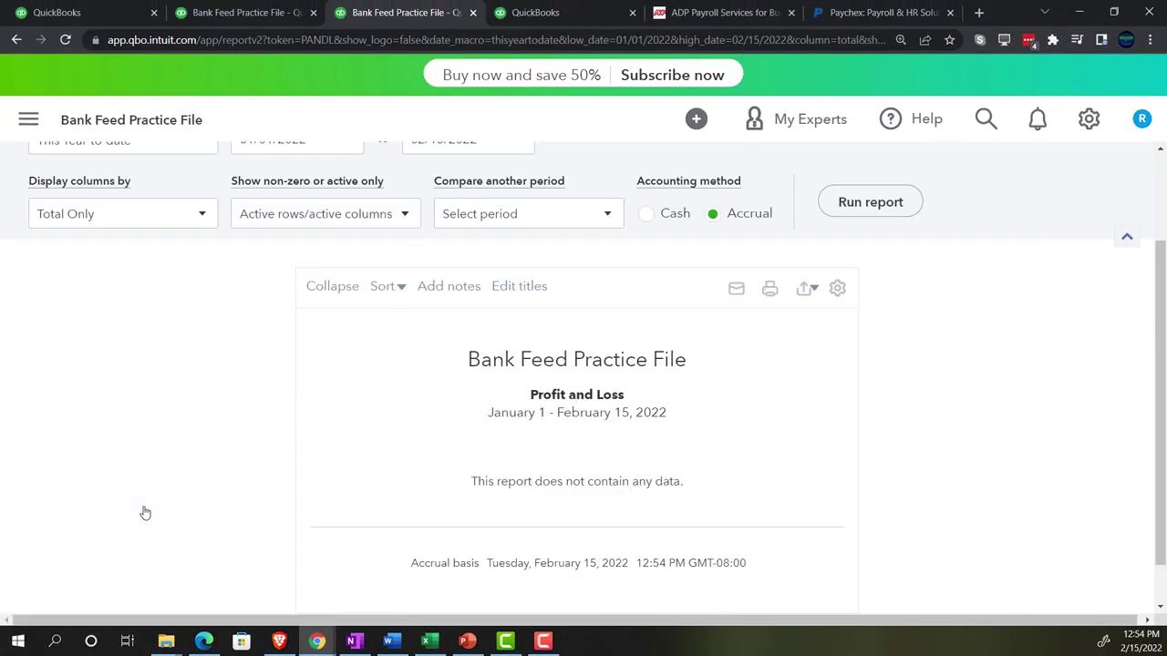
- Set the Profit and Loss period to 01/01/2021 through 12/31/2021 and run the report
scroll(144, 512, up, 1)
drag(302, 230, 239, 230)
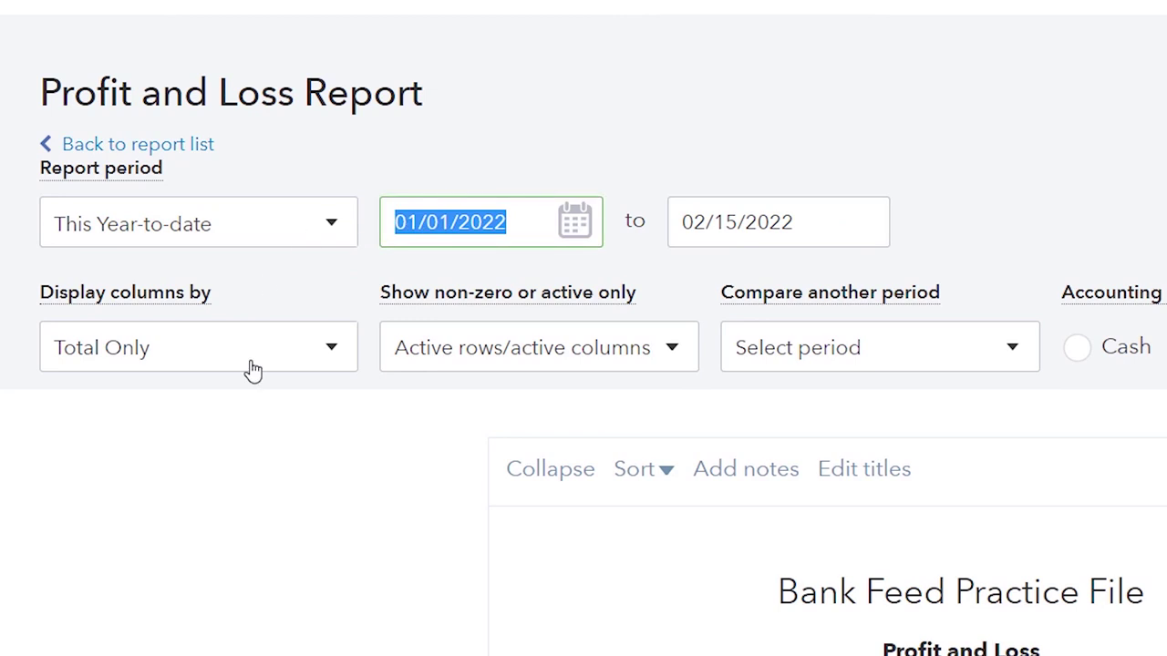
text(01/01/2021)
key(Tab)
text(12/31/2021)
key(Tab)
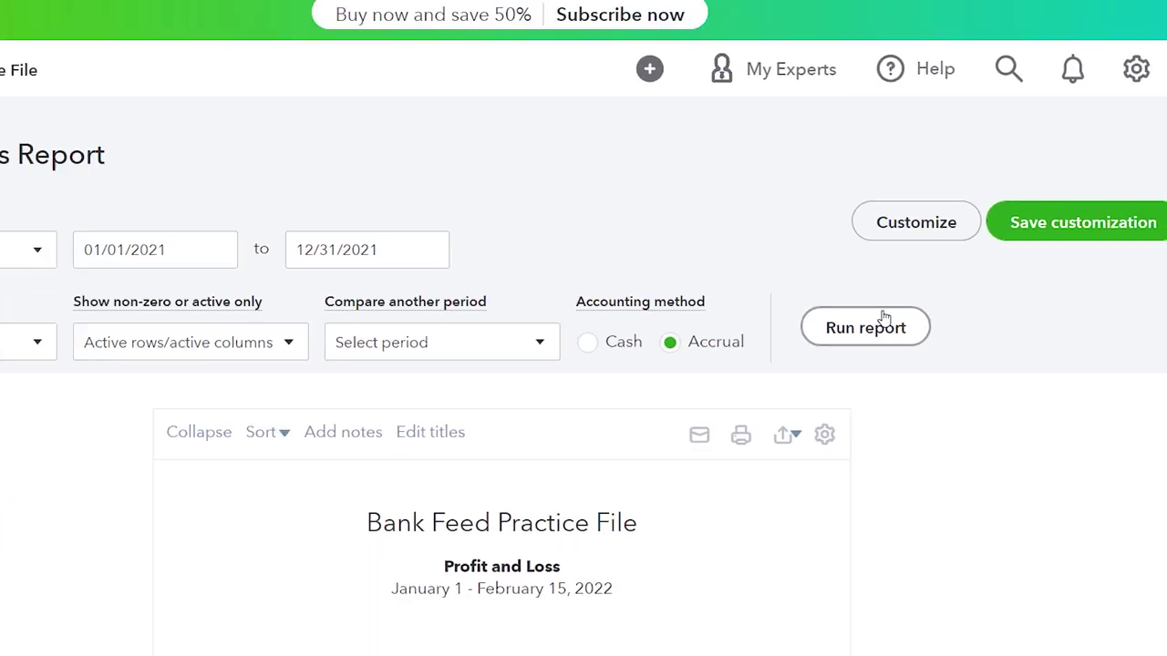
click(883, 317)
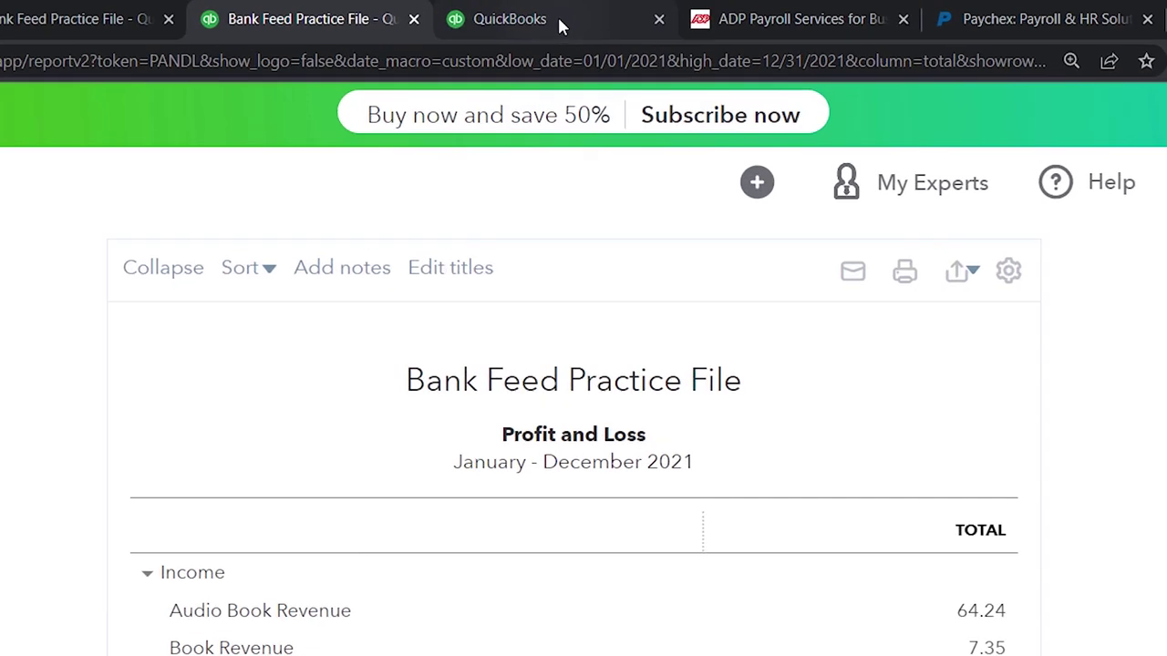
- In the fourth browser tab, find the Trial Balance report by searching for "trial" and open it
click(559, 28)
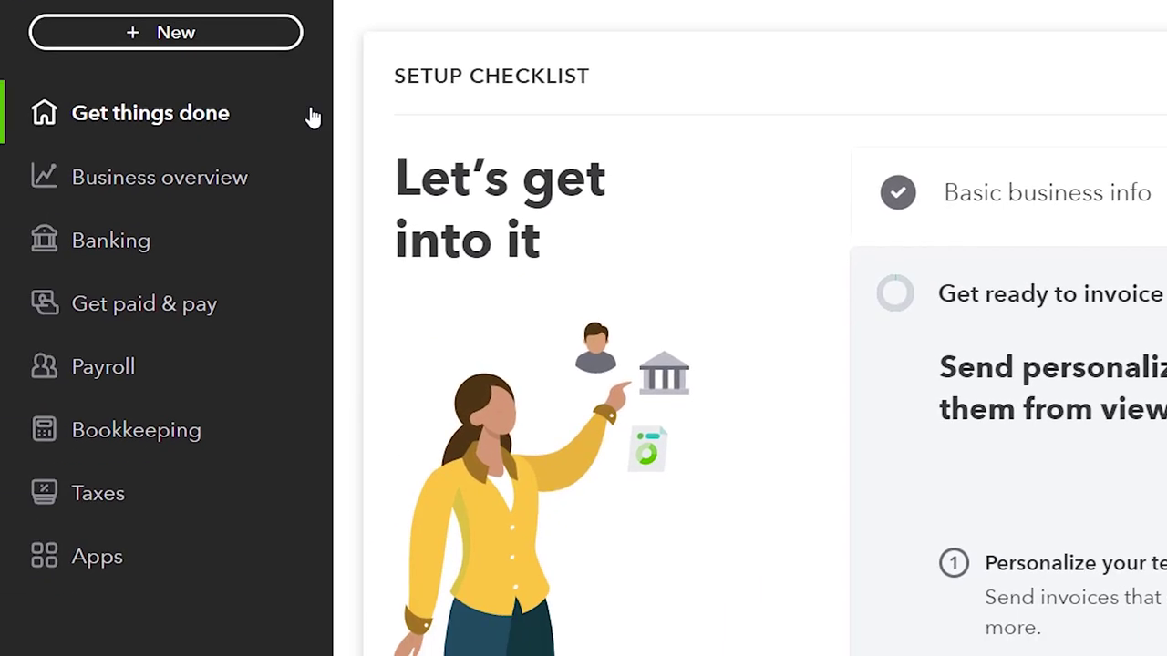
click(160, 175)
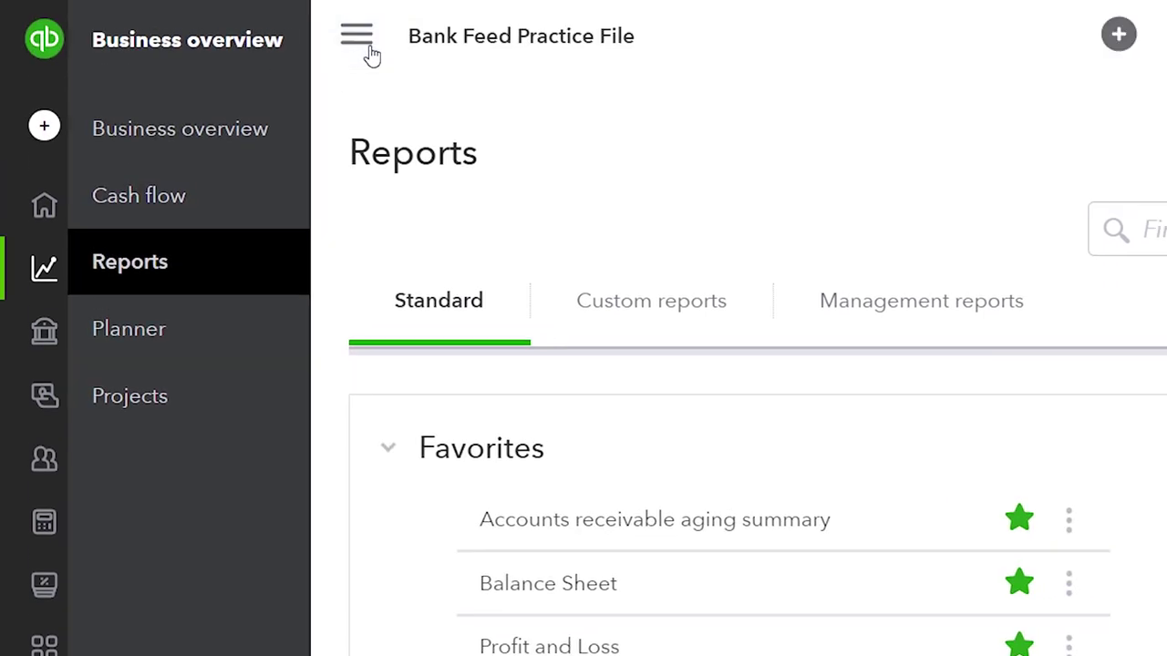
click(368, 52)
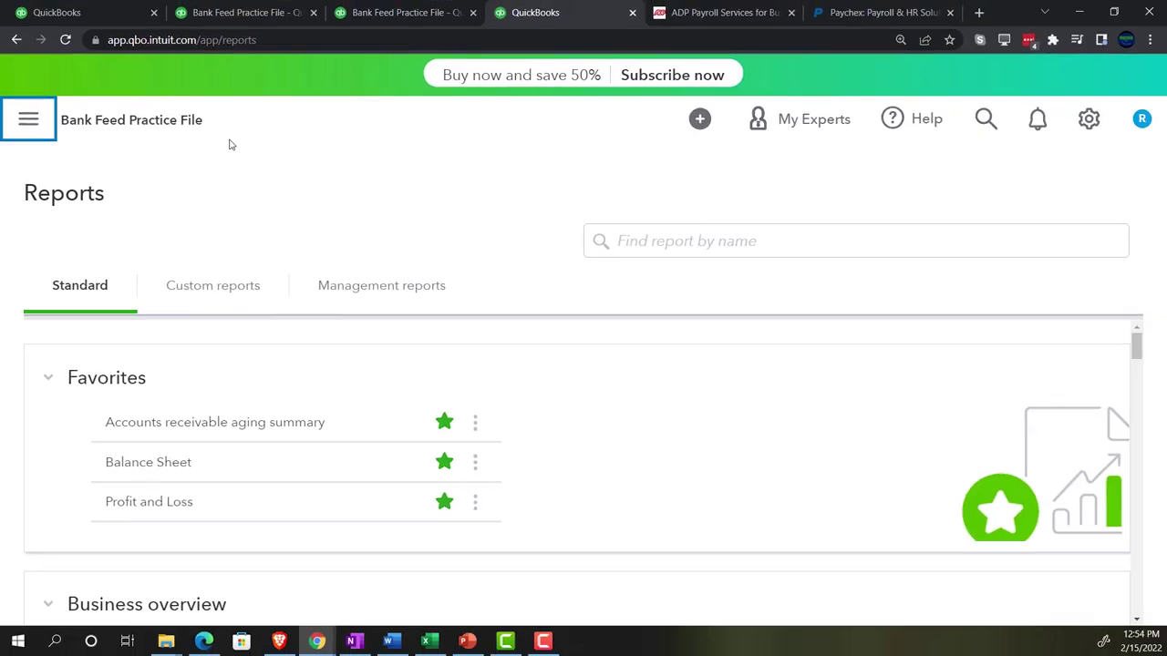
click(610, 238)
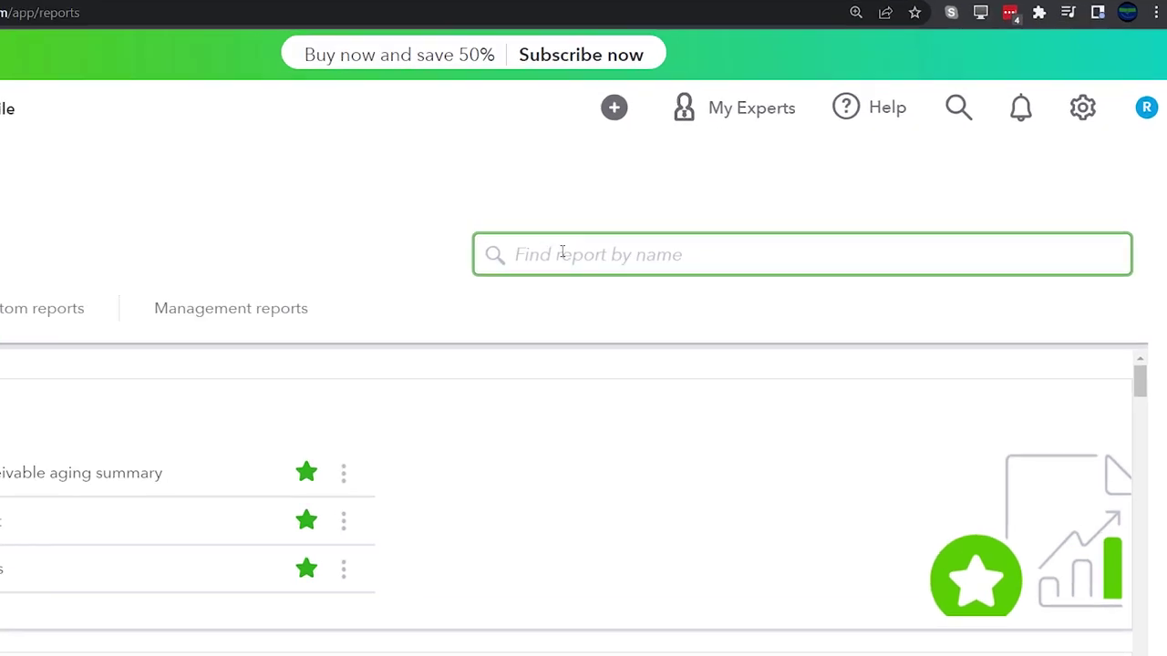
text(trial)
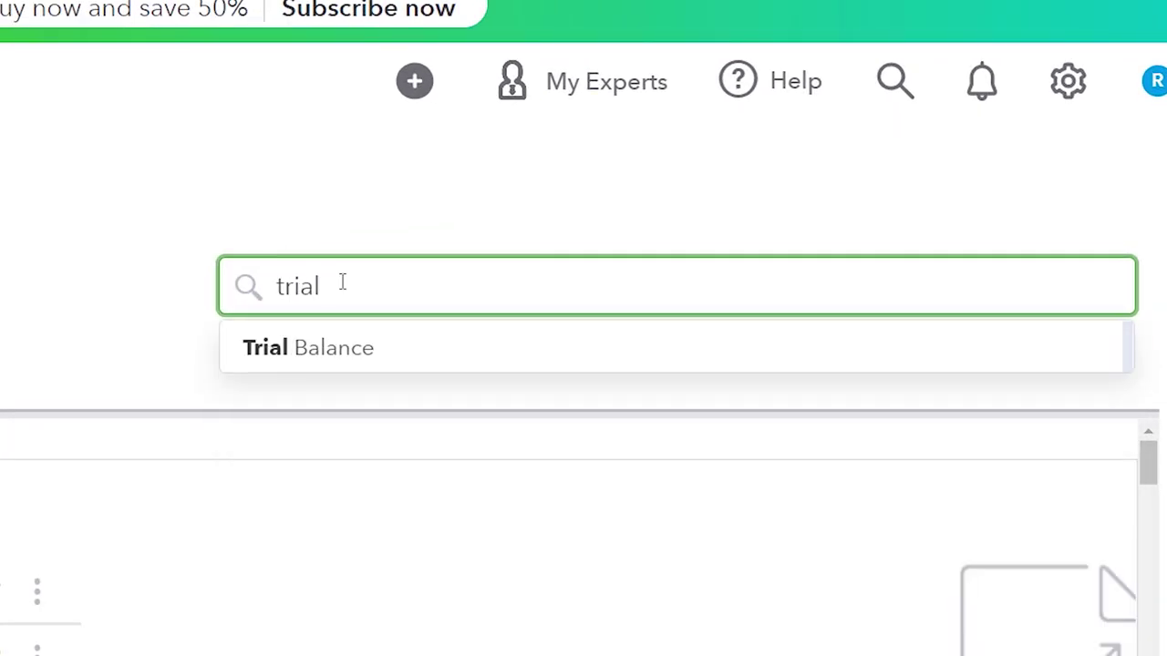
key(Down)
key(Return)
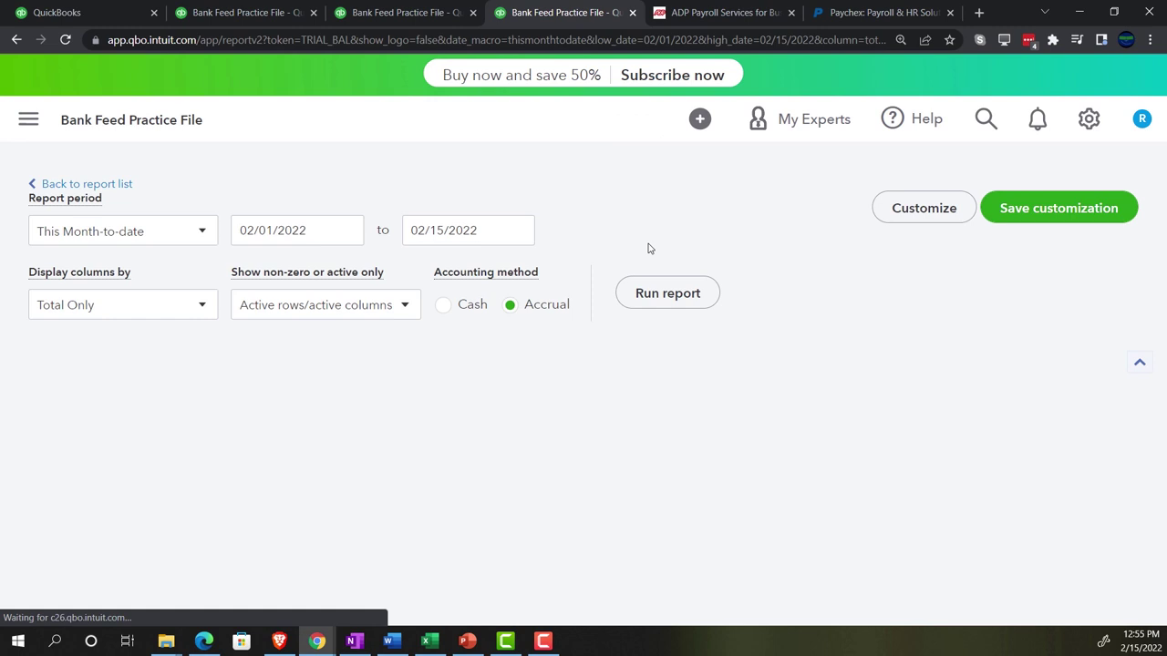
- Set the Trial Balance period to 01/01/2021 through 12/31/2021 and run the report
scroll(649, 248, down, 3)
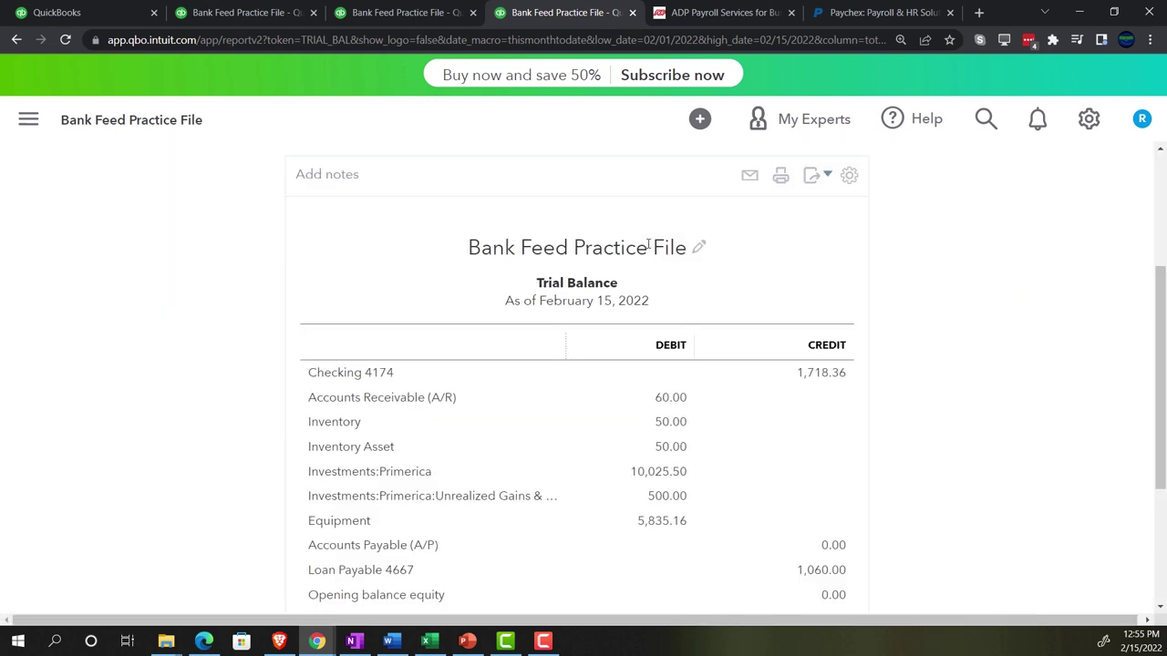
scroll(644, 246, up, 3)
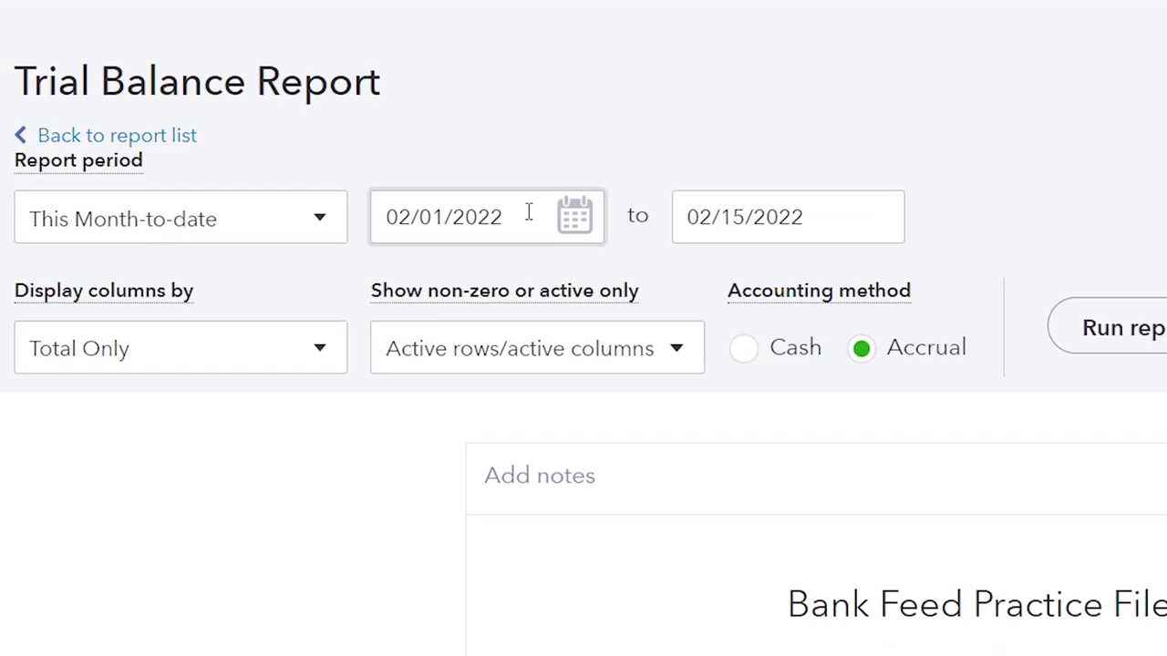
click(527, 212)
text(01/01/2021)
key(Tab)
text(1)
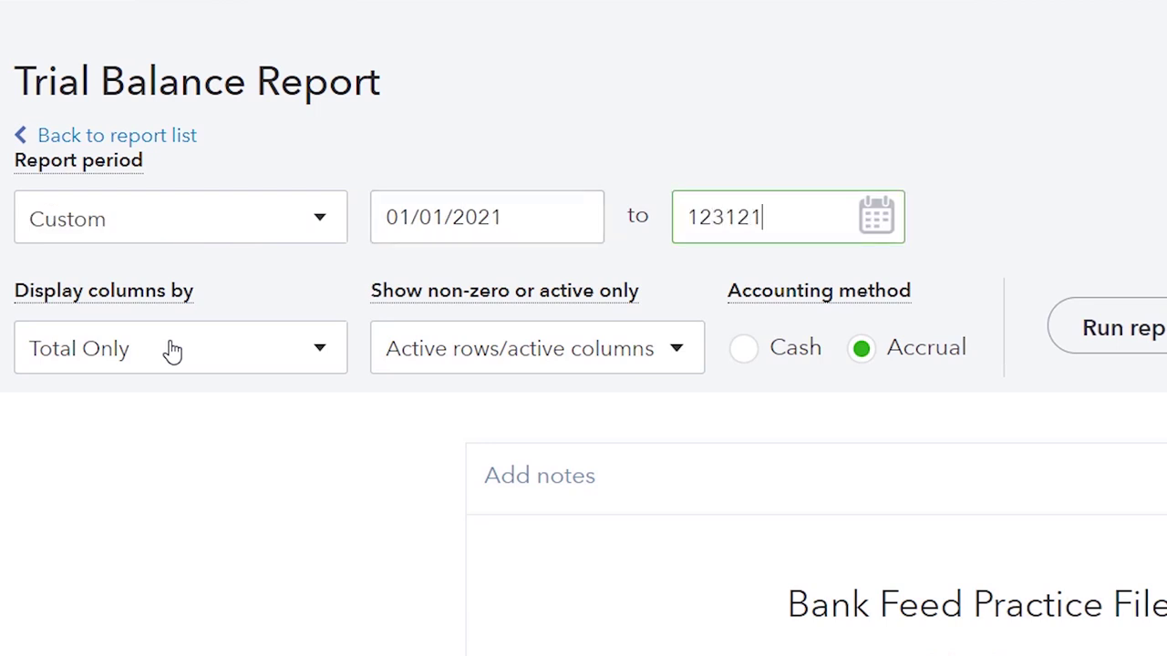
text(2/31/2021)
key(Tab)
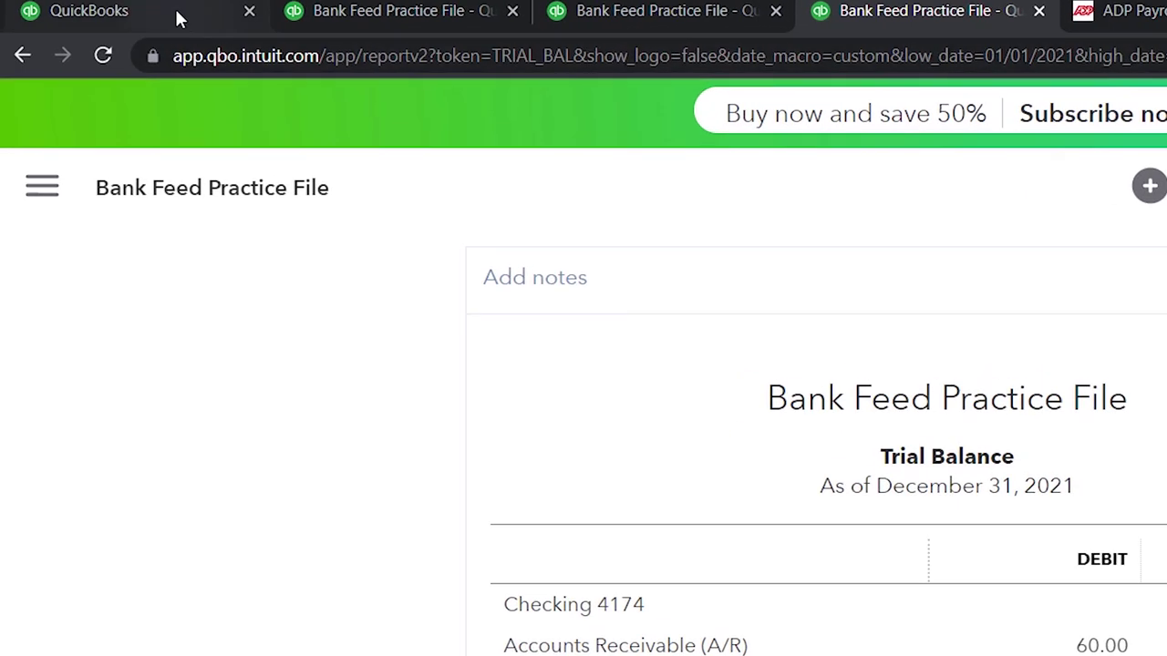
- In the first browser tab, open the bank transactions page from the Bookkeeping section
click(180, 18)
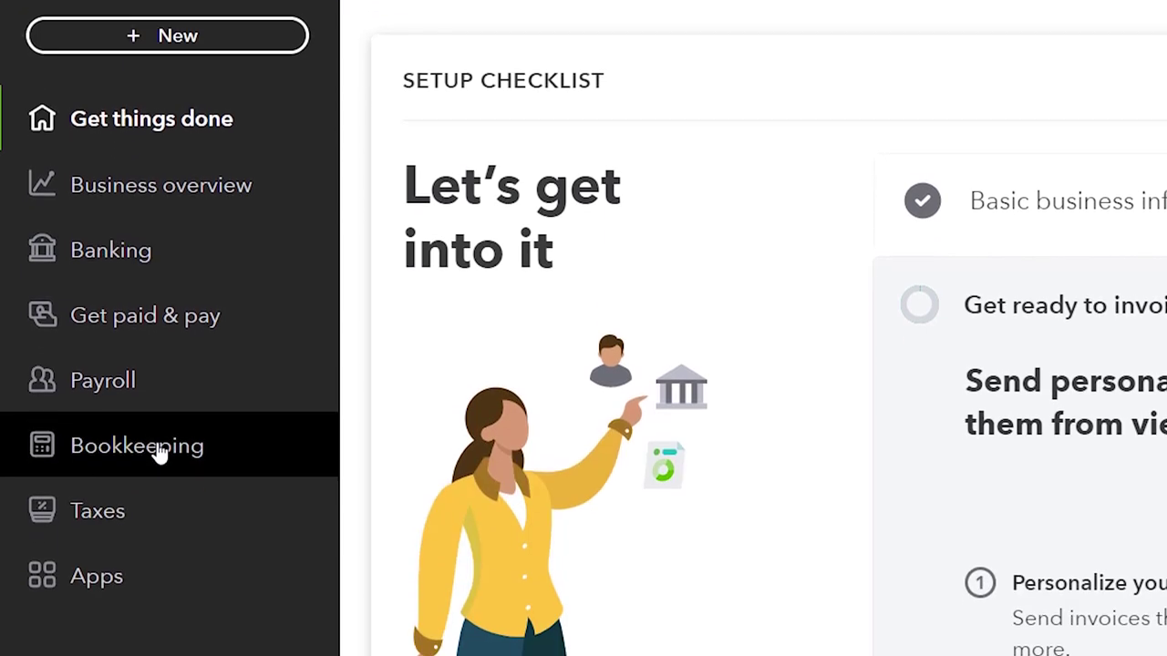
click(159, 451)
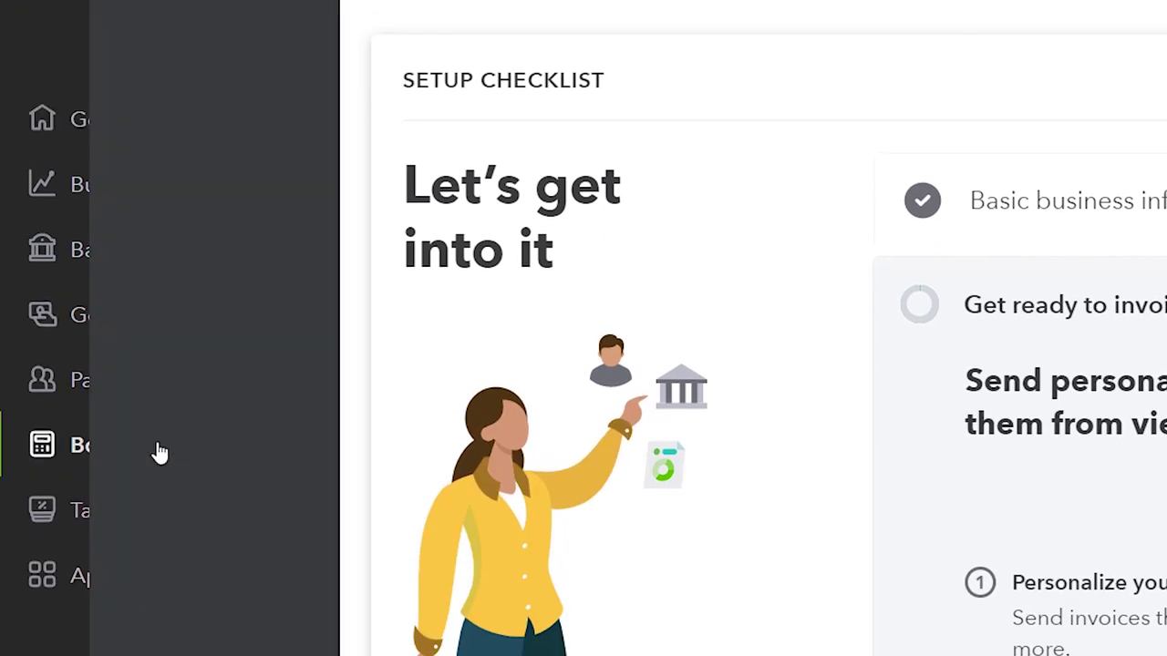
click(173, 60)
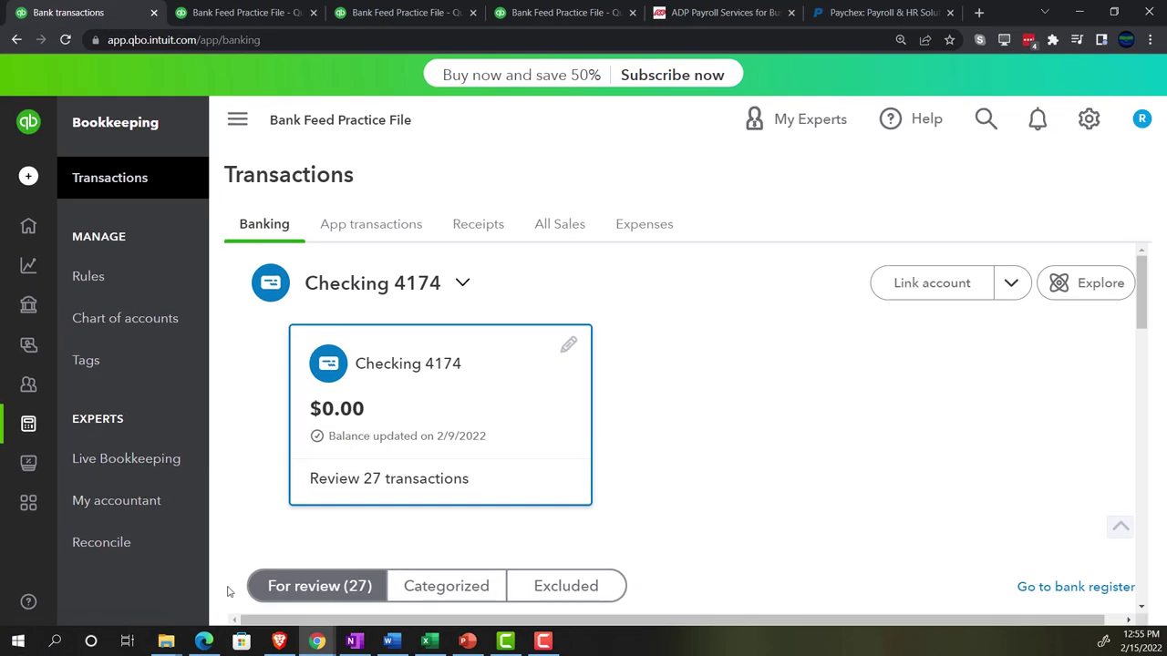
- Switch to Edge, view the Banking page of Craig's Design and Landscaping Services, and return to the practice file in Chrome
click(204, 642)
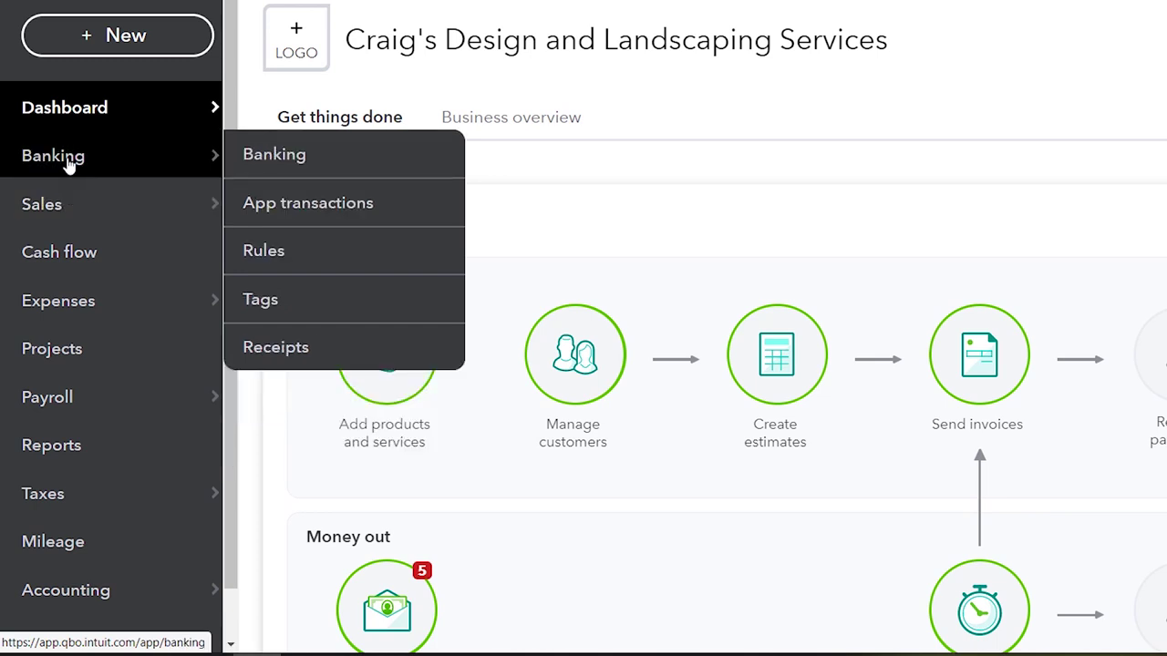
click(69, 164)
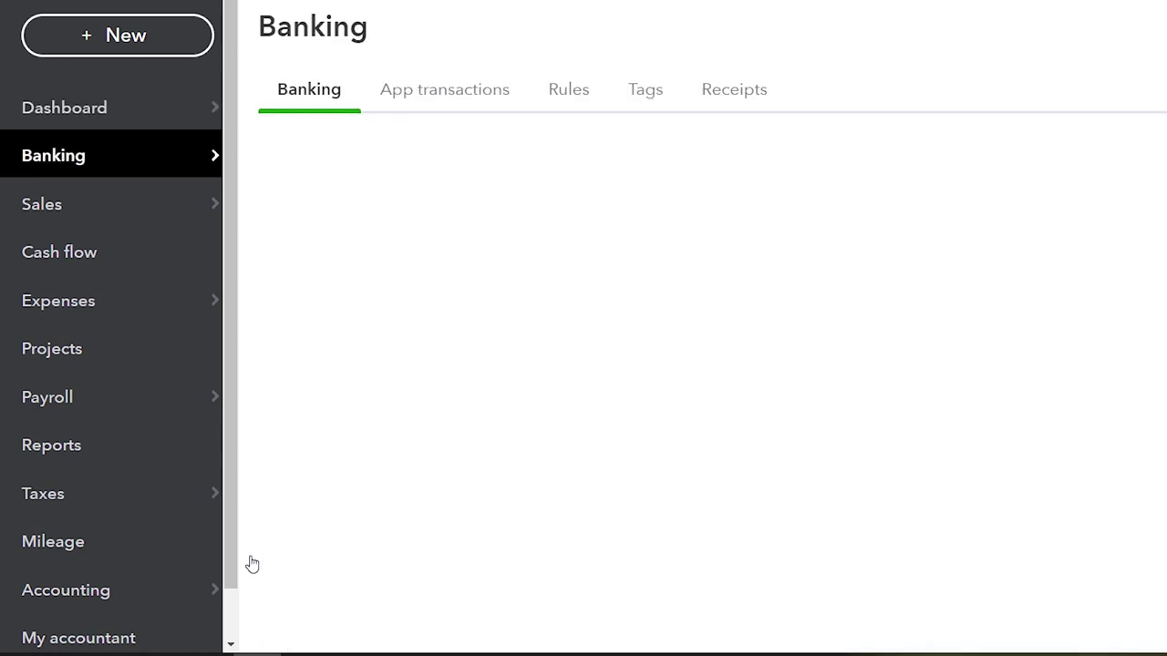
click(204, 642)
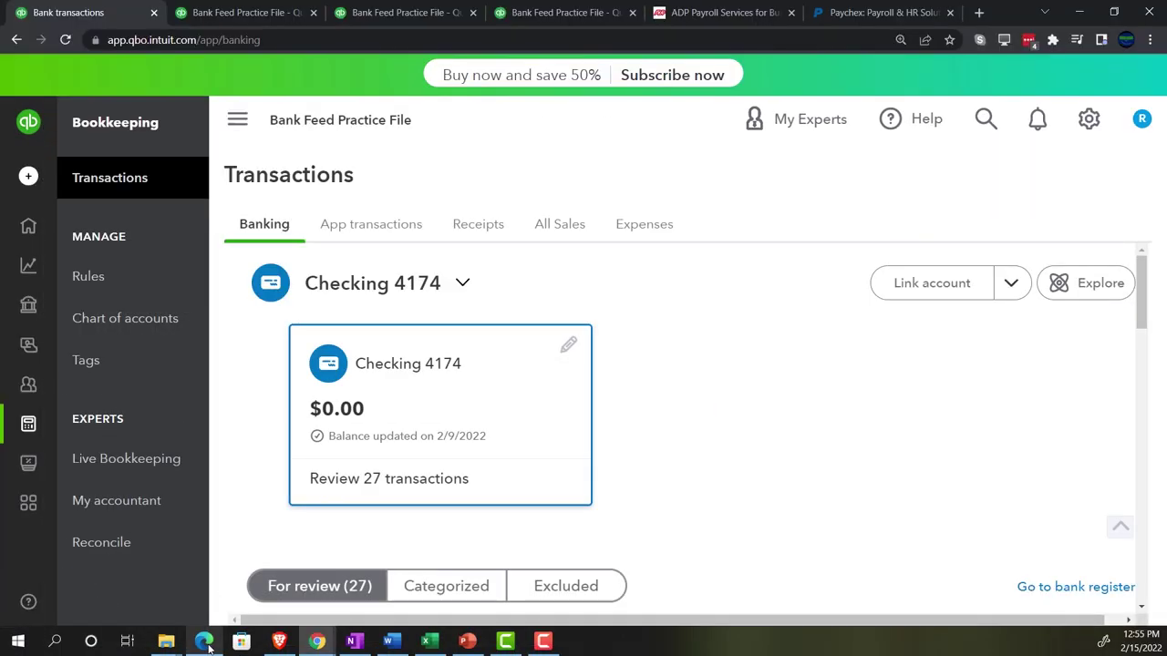
- Hide the navigation menu and bring the Checking 4174 transactions awaiting review into view
click(244, 127)
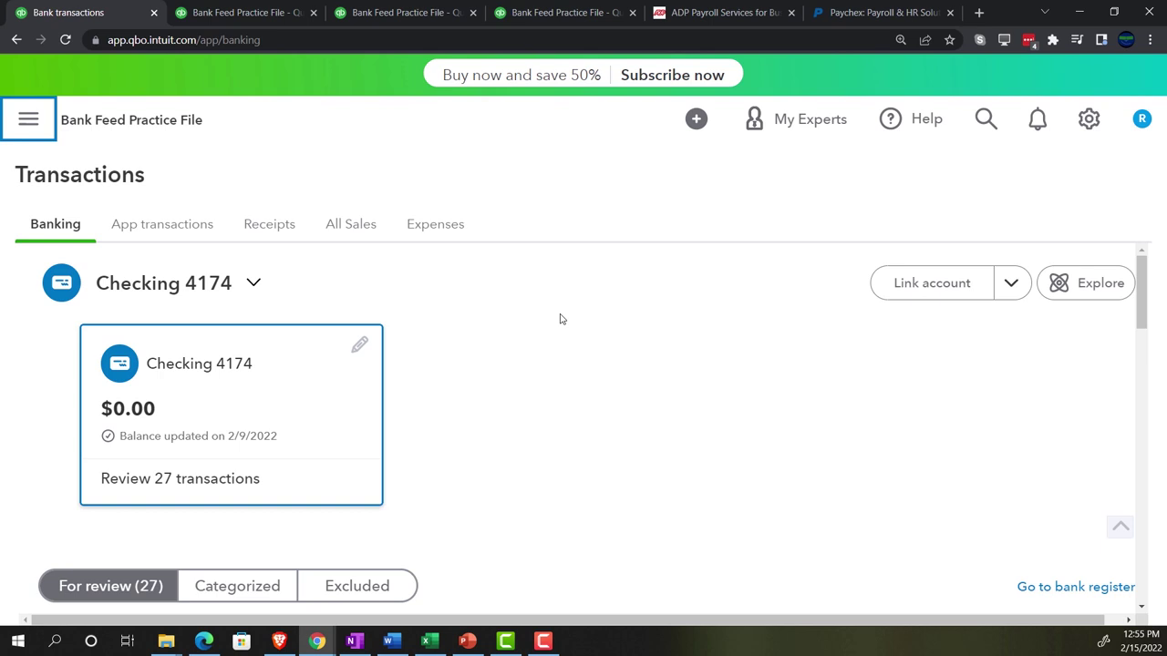
scroll(560, 319, down, 5)
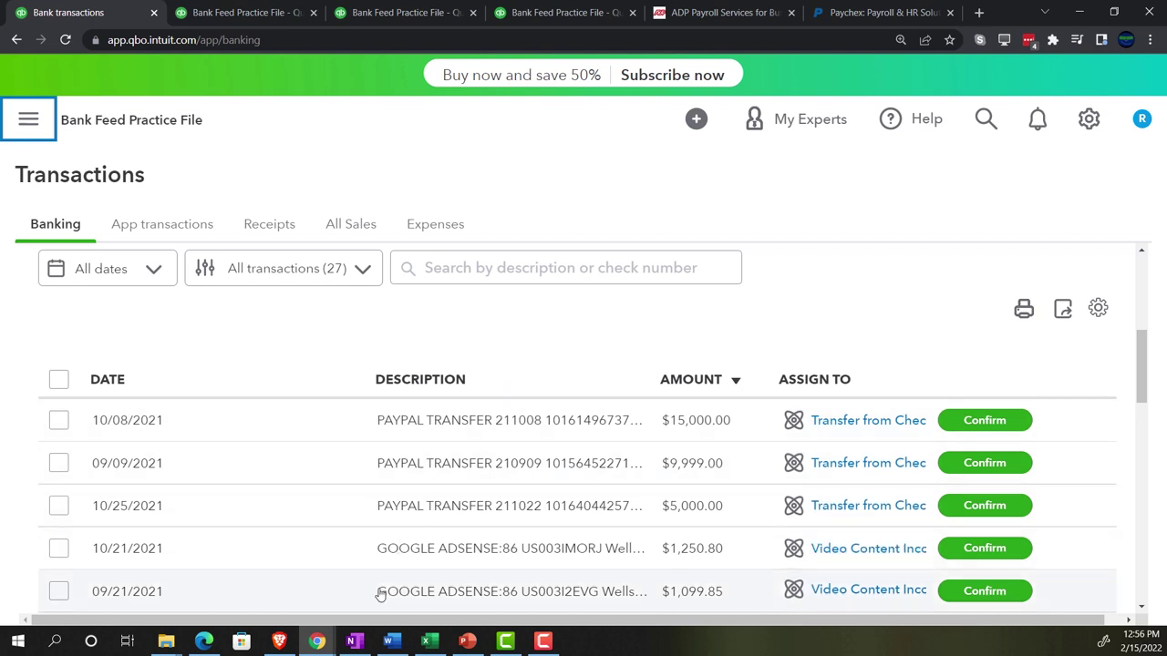
- Switch to OneNote to view the home page flowchart and return to the bank transactions in Chrome
click(354, 642)
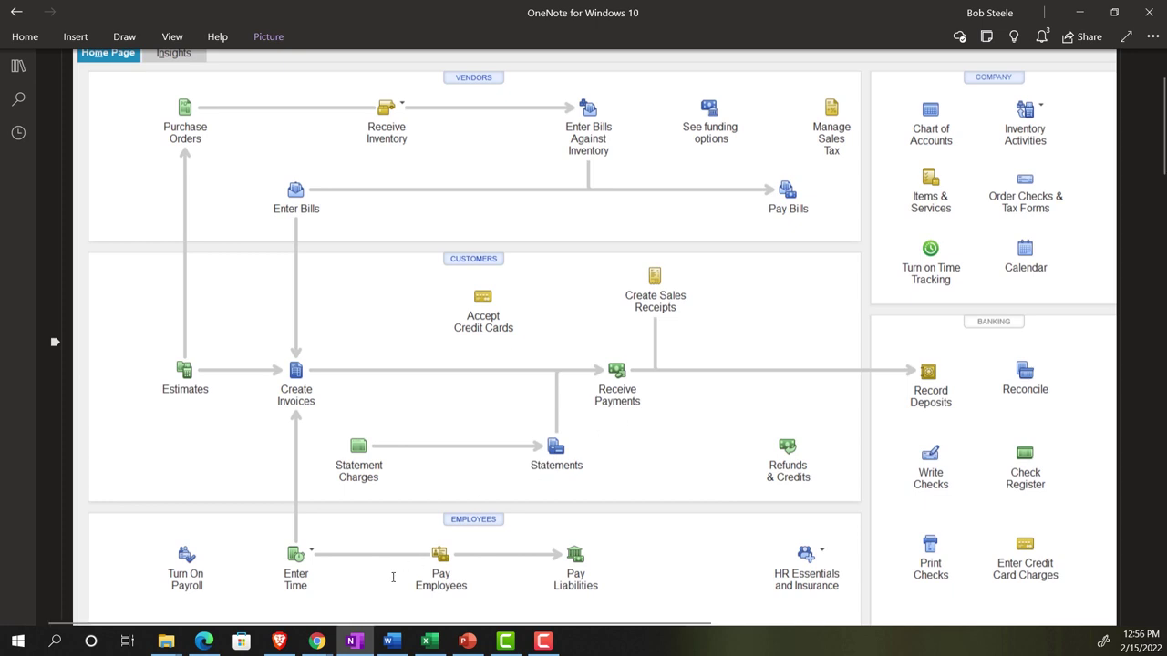
click(356, 642)
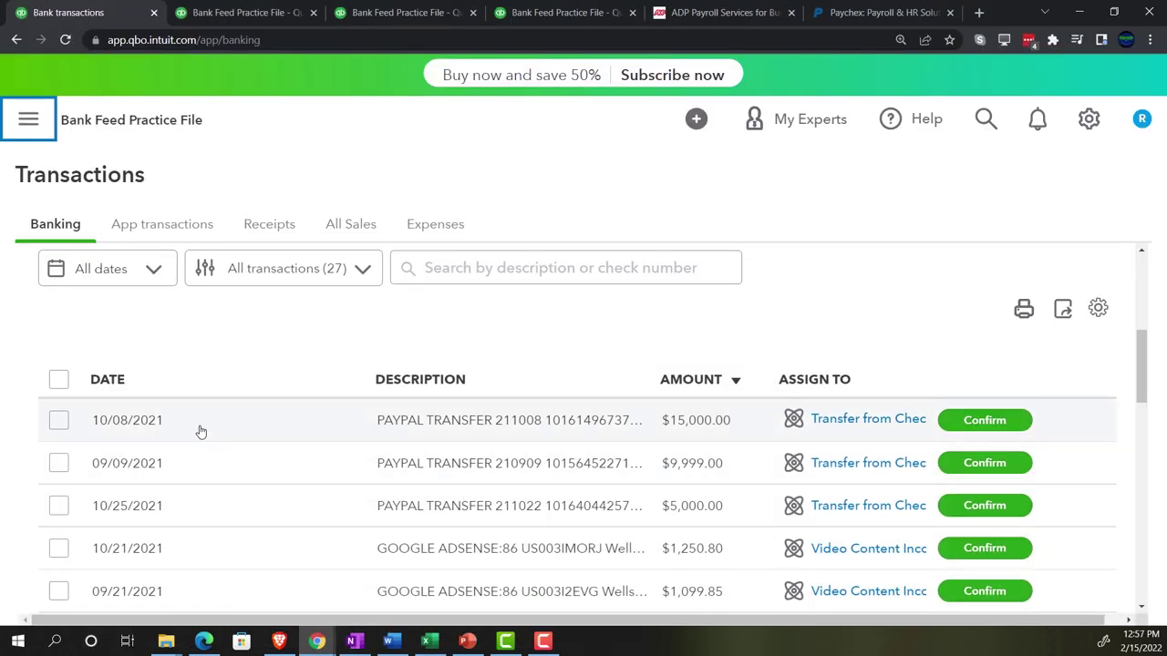
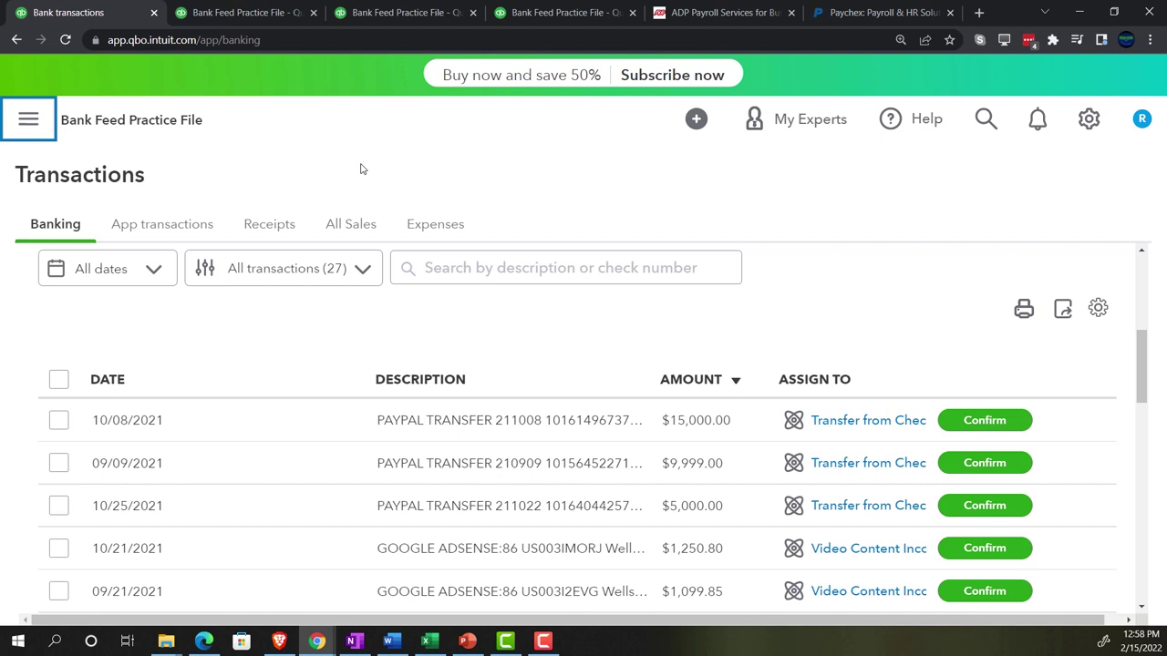
- View the ADP and Paychex payroll websites in their browser tabs and return to the Bank transactions tab
click(694, 13)
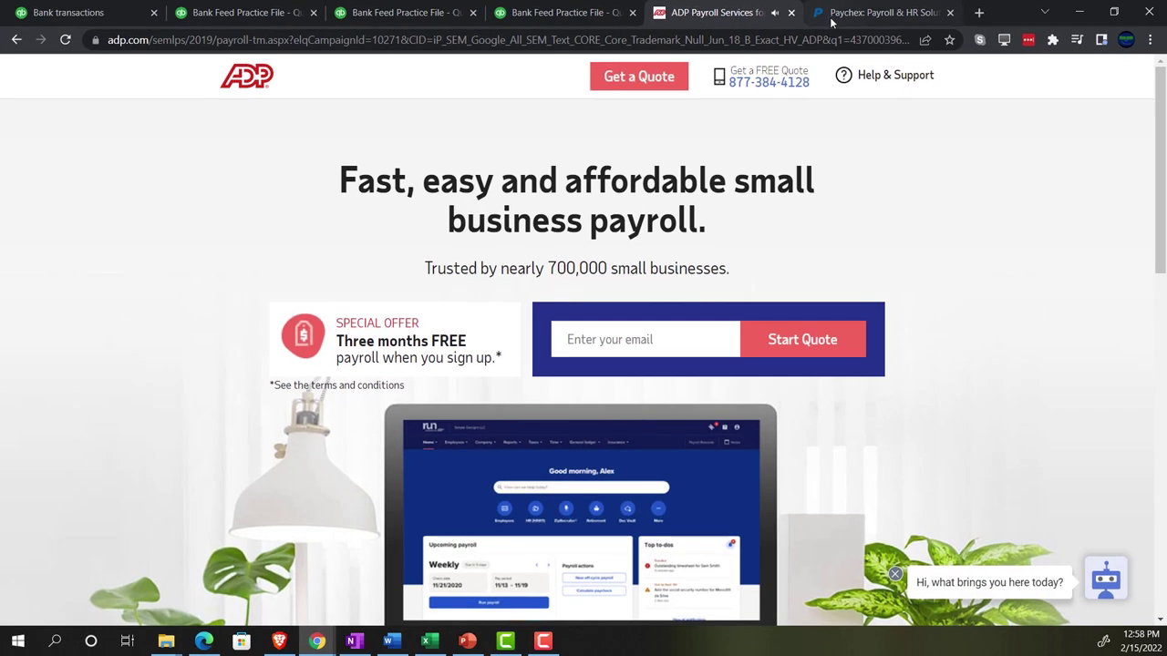
click(831, 22)
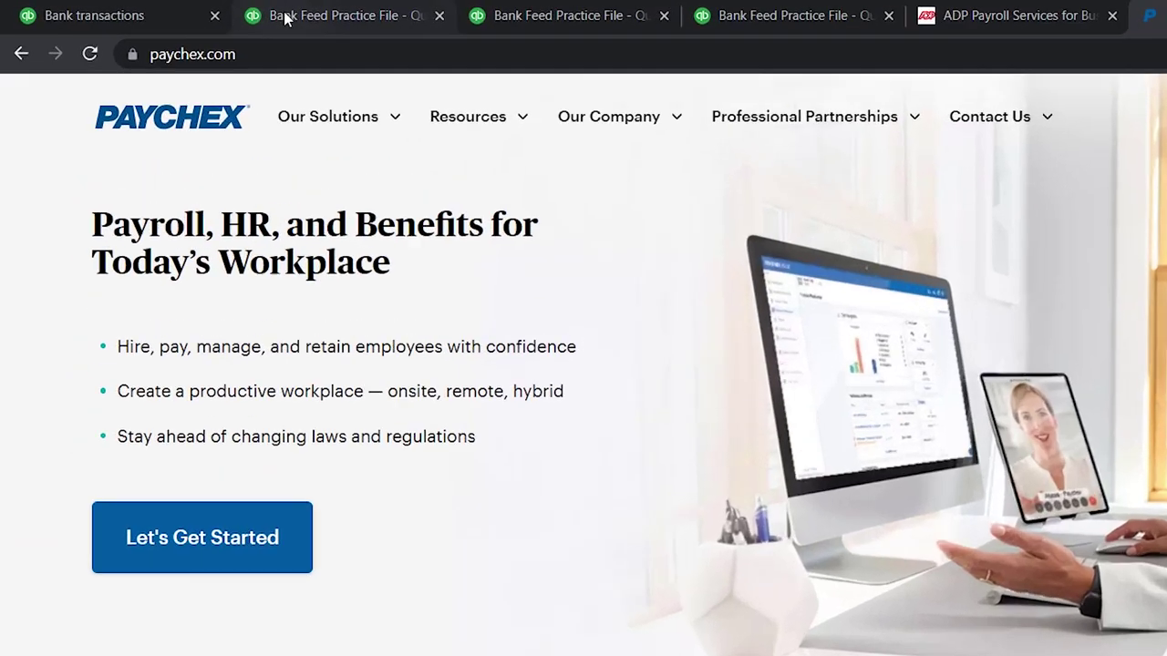
click(201, 12)
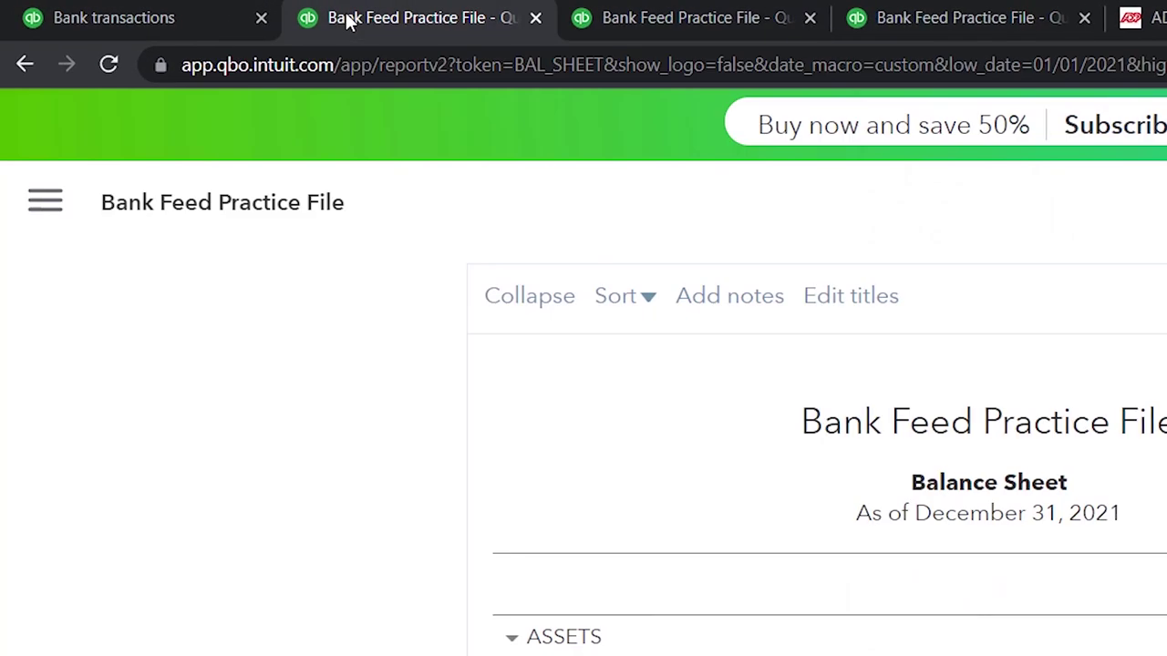
click(73, 13)
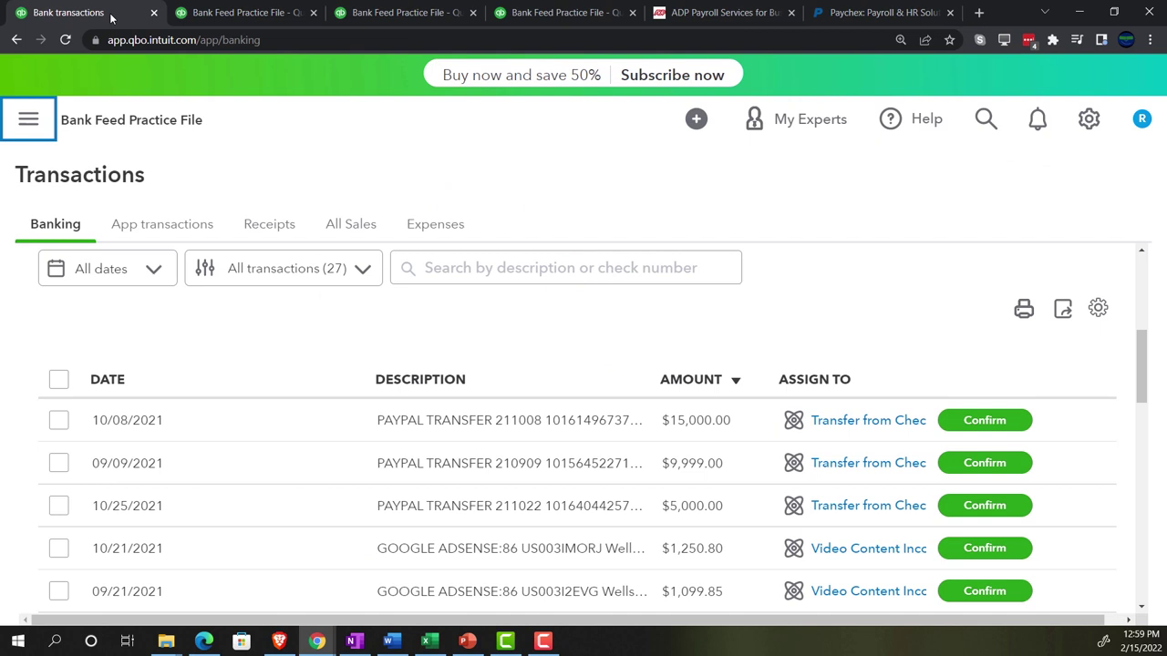
- Duplicate the Bank transactions browser tab and open the Payroll section in the copy
right_click(112, 13)
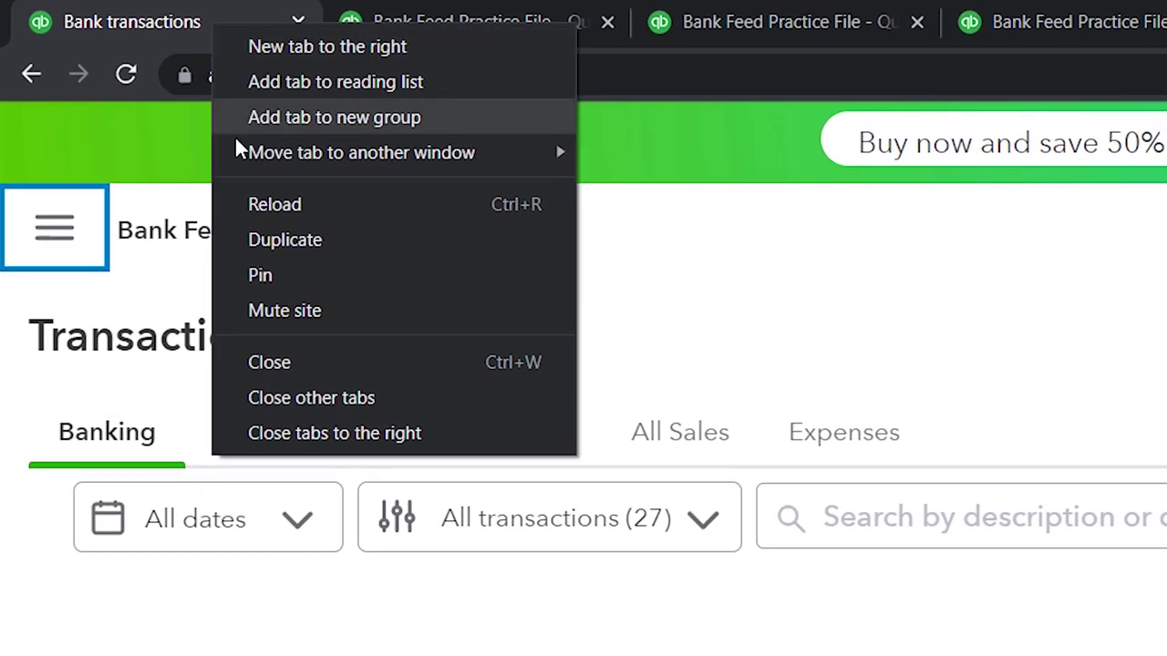
click(271, 239)
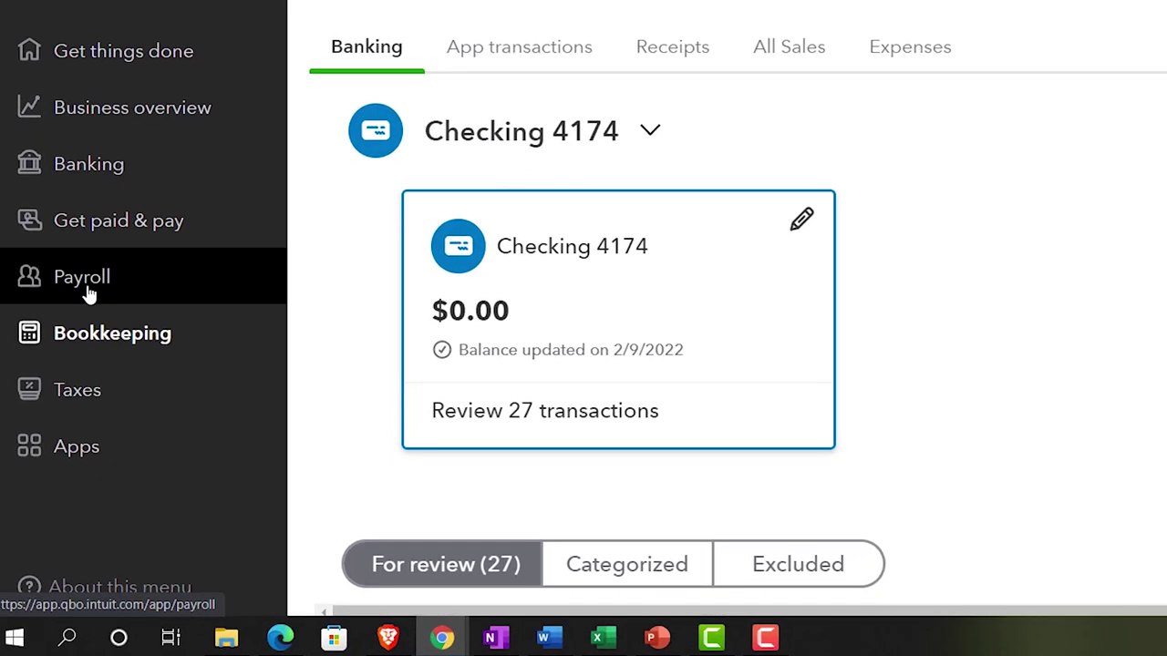
click(69, 398)
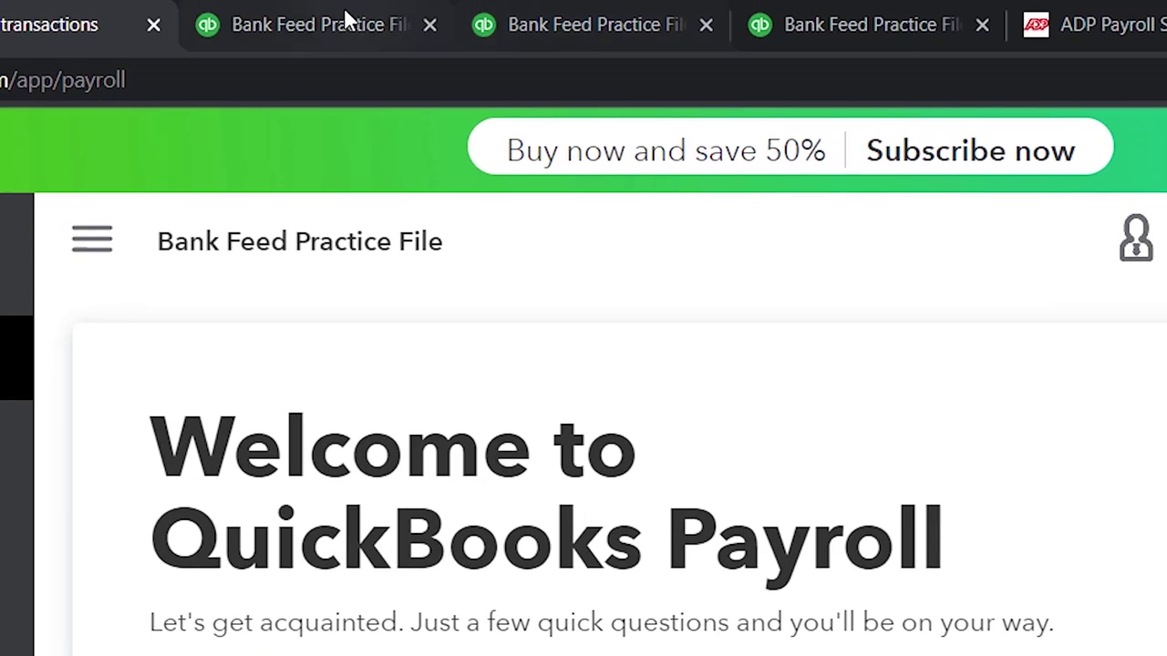
- In the Balance Sheet tab, enlarge the page to 175% and bring the Bank Accounts section into view
click(344, 15)
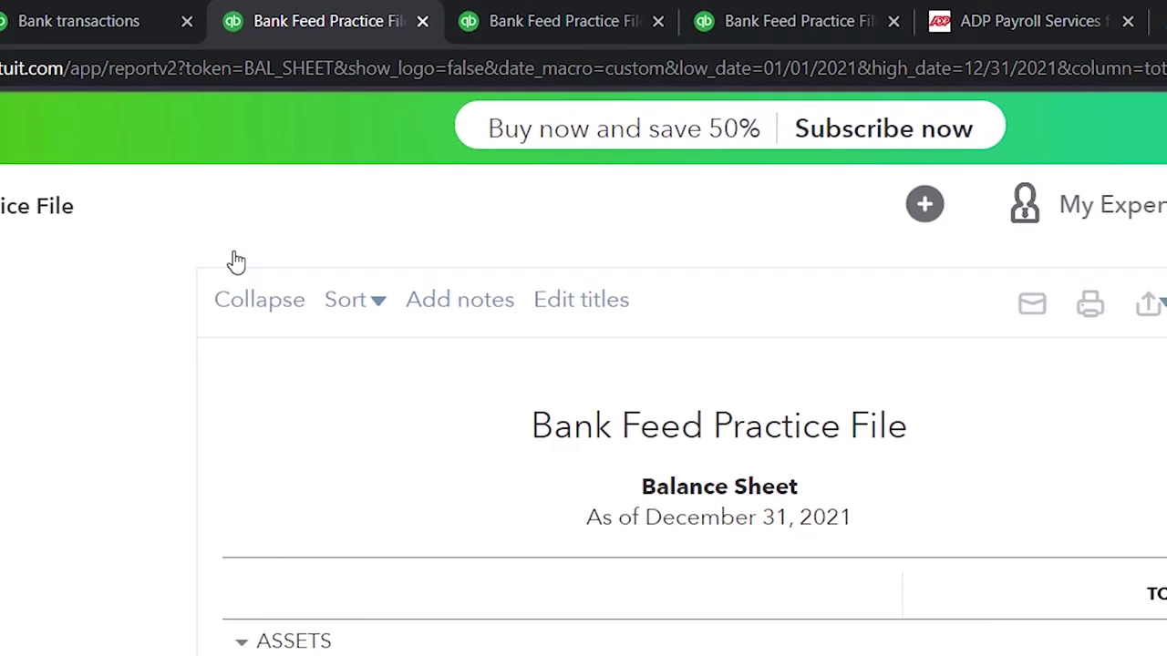
key(ctrl+plus)
key(ctrl+plus)
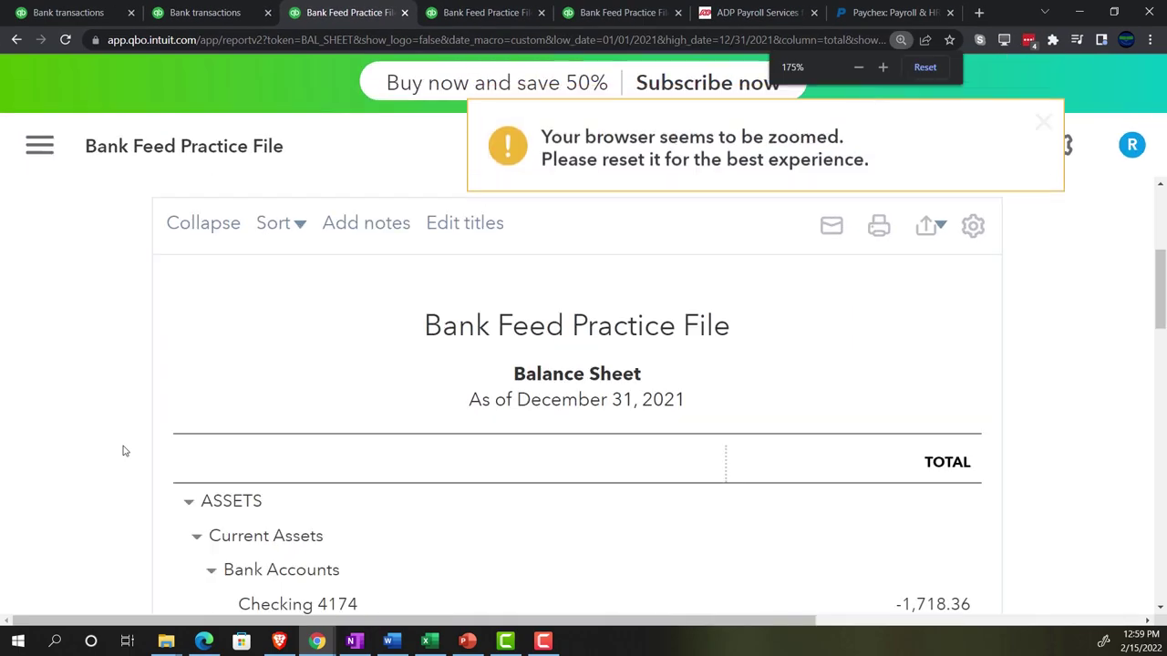
scroll(125, 450, down, 2)
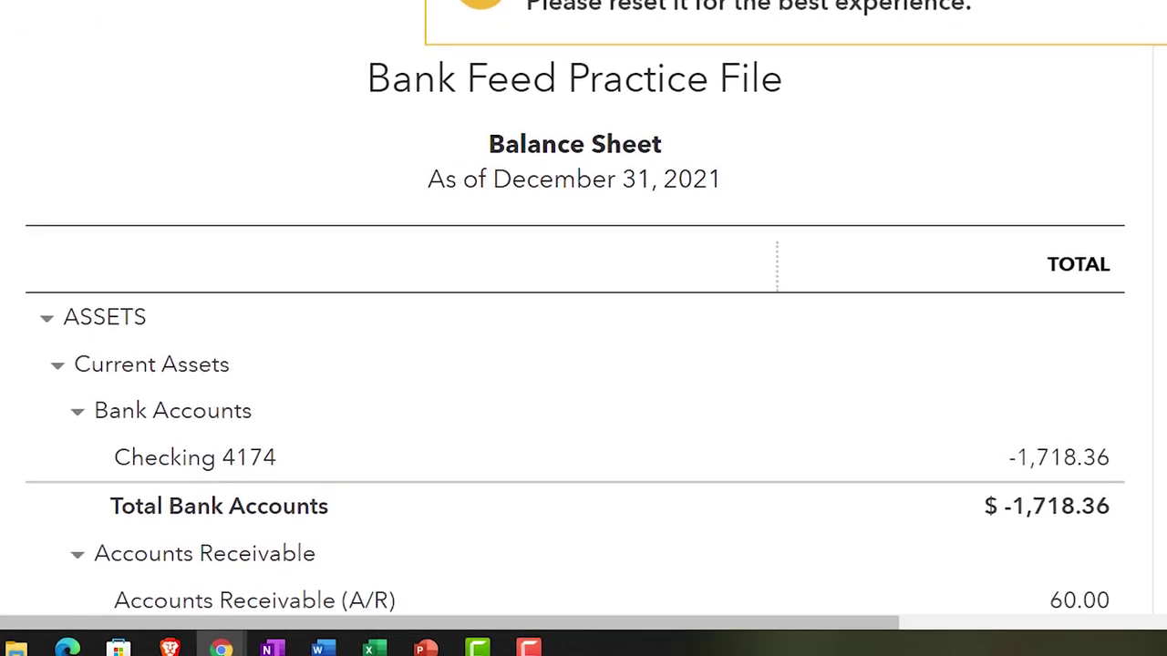
scroll(584, 364, down, 1)
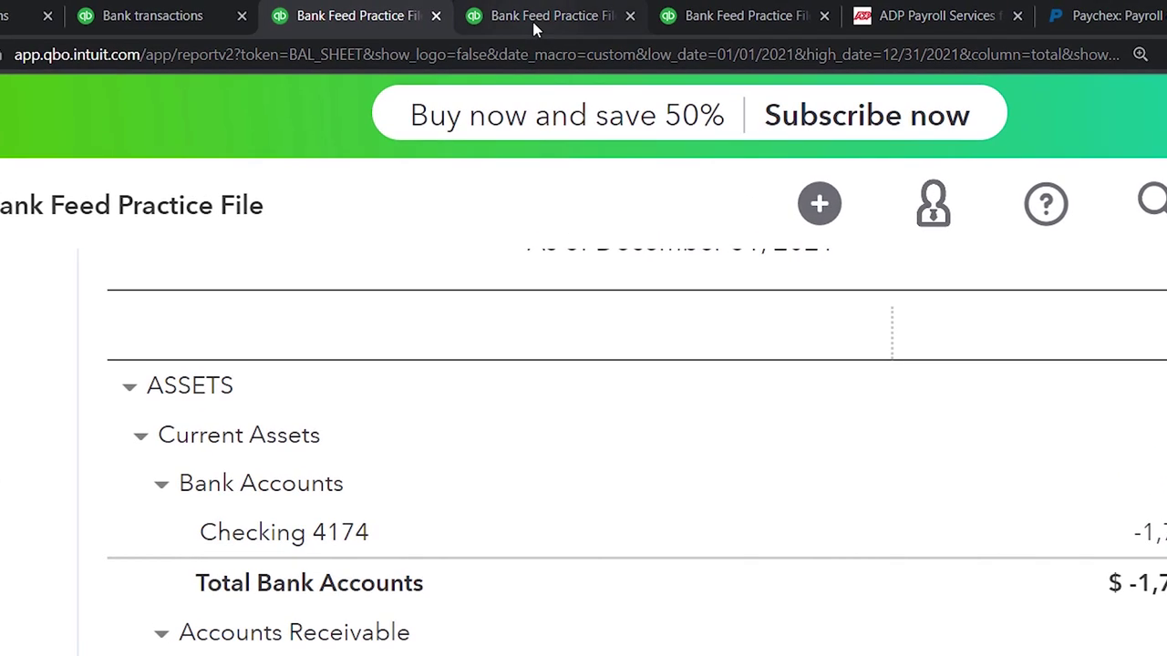
- In the Profit and Loss tab, review the income, cost of goods sold and expense sections
click(535, 29)
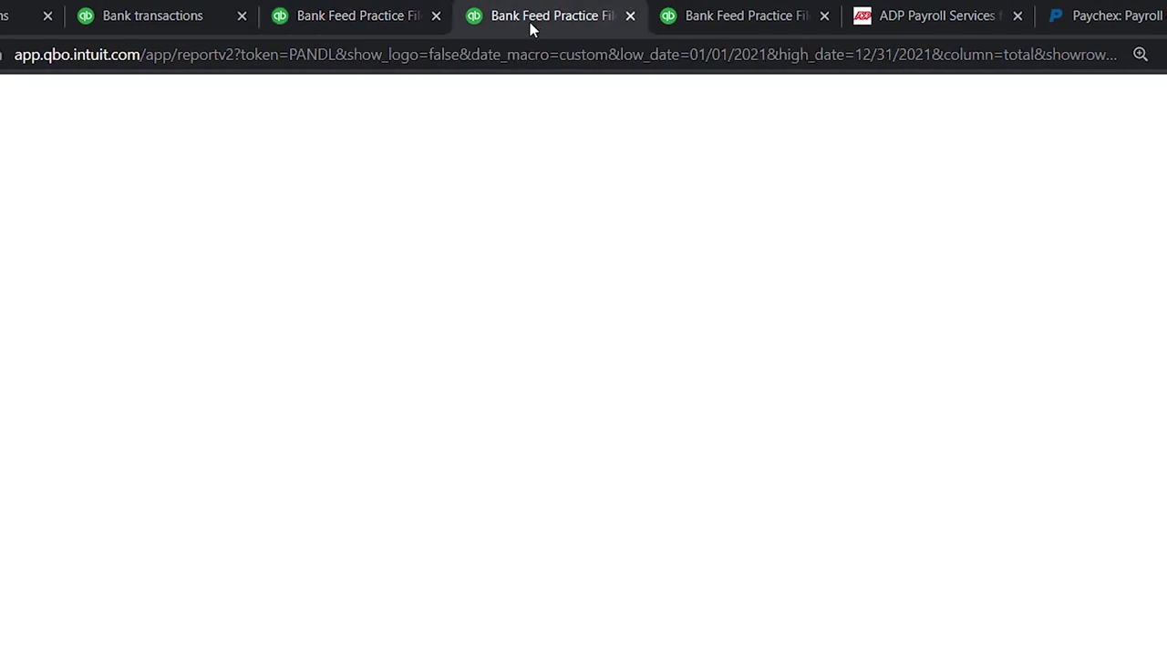
scroll(127, 529, down, 5)
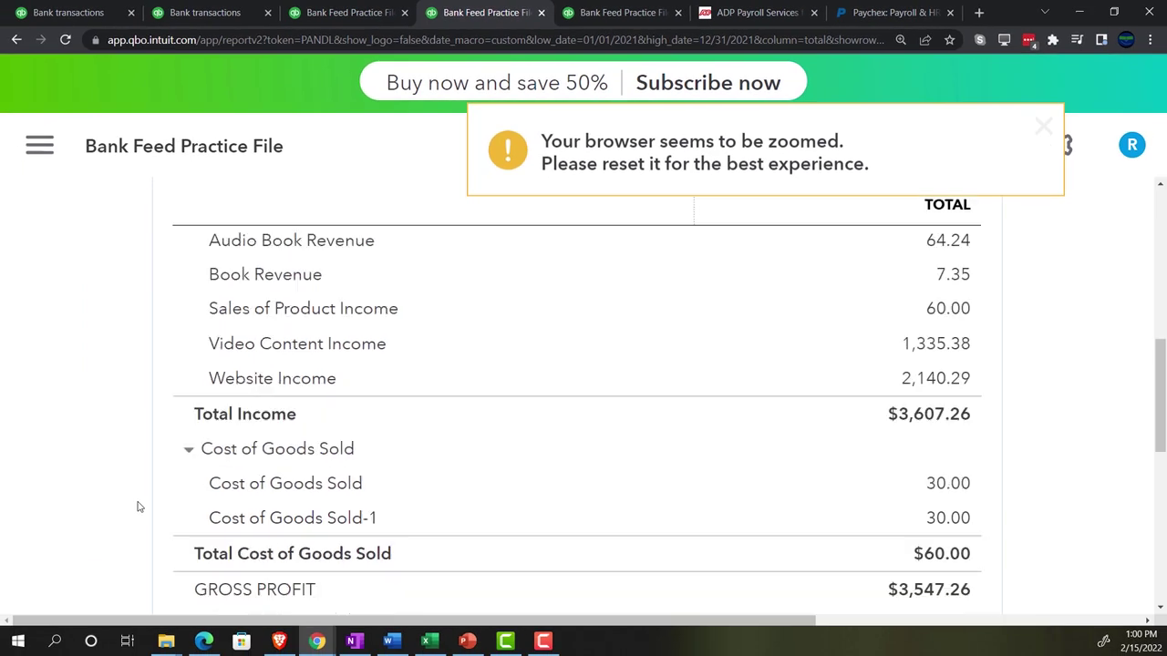
scroll(138, 507, down, 4)
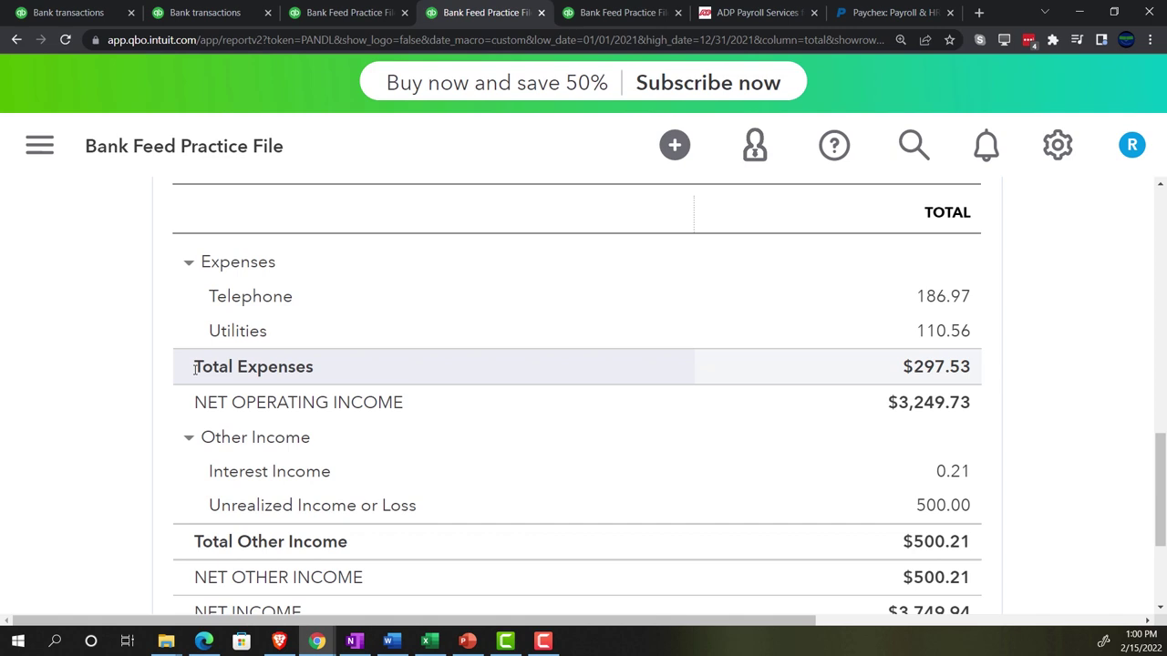
- Return to the Balance Sheet and review its assets and liabilities sections
click(322, 12)
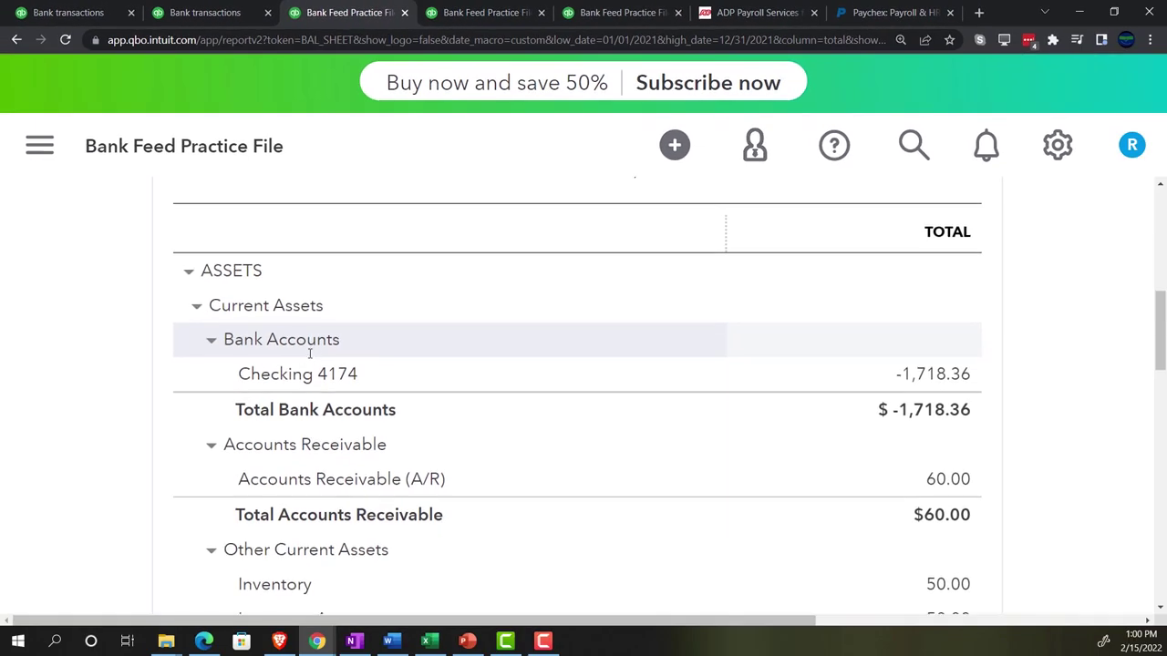
scroll(364, 421, down, 6)
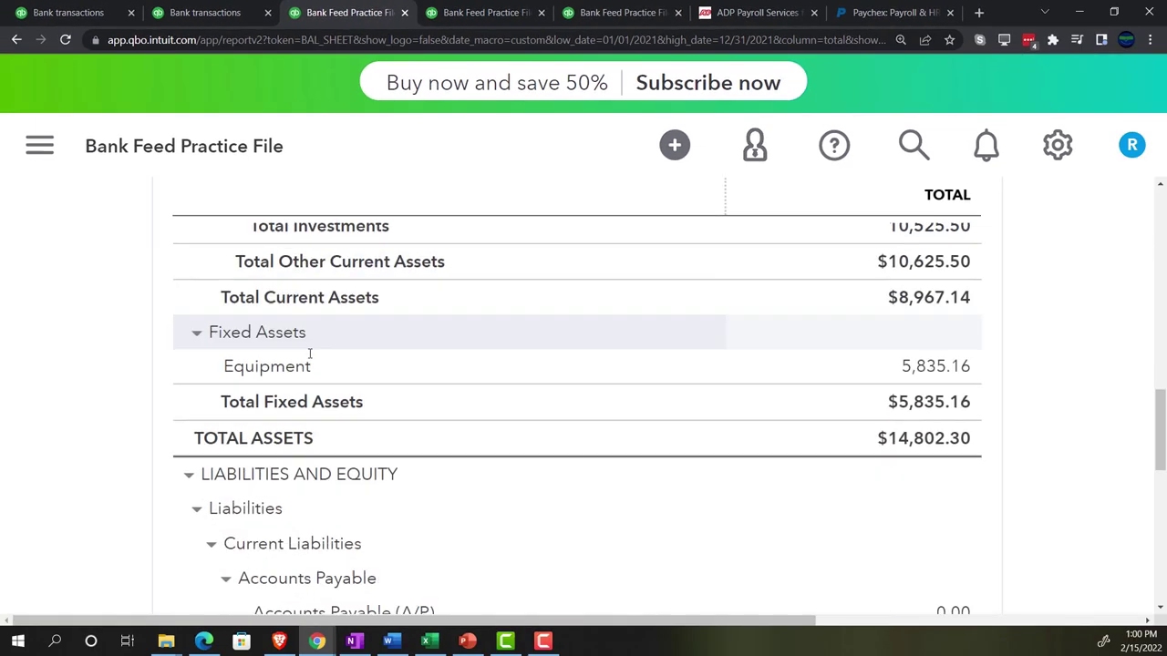
scroll(310, 356, down, 2)
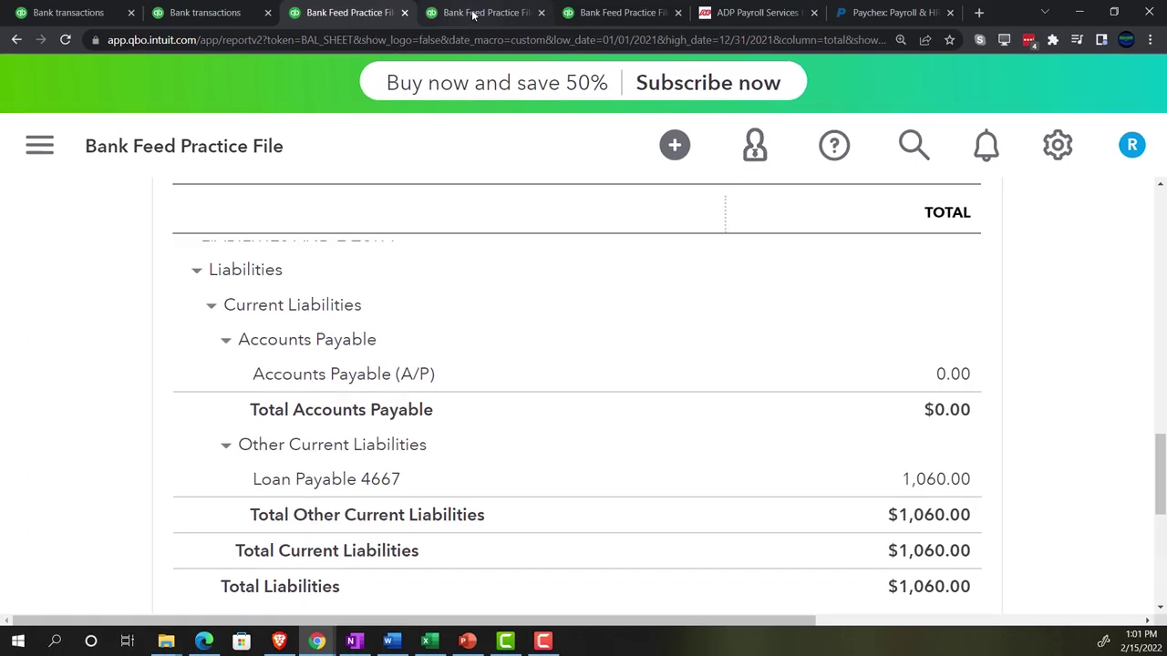
- Return to the Profit and Loss report and review the other income section down to net income
click(474, 12)
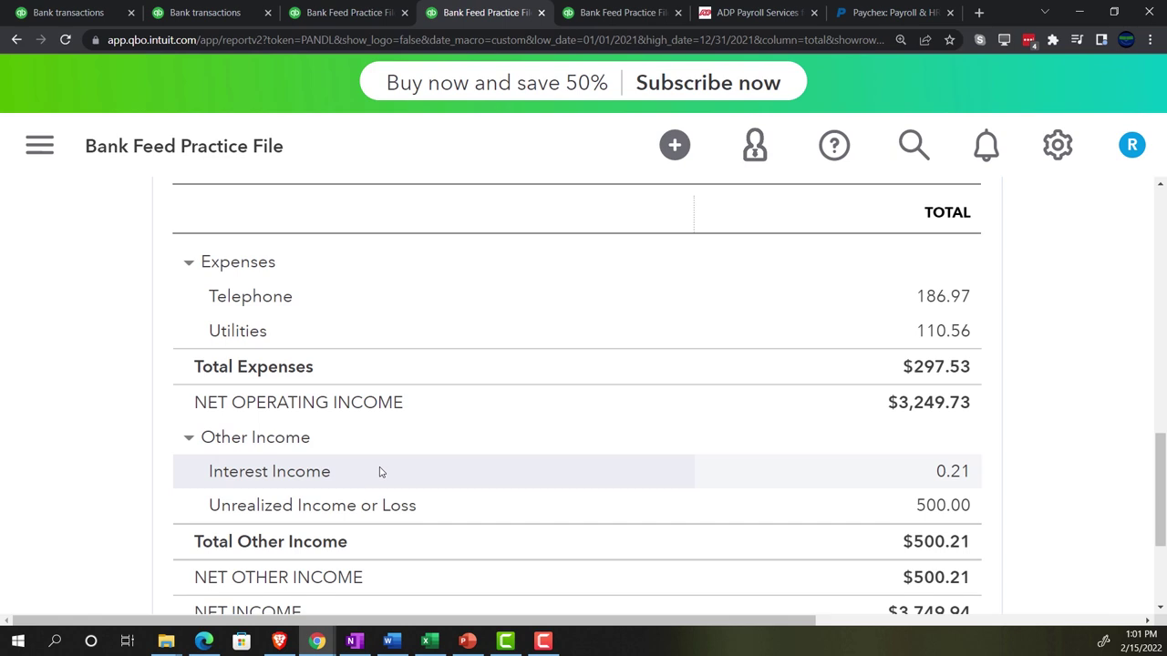
scroll(380, 471, down, 3)
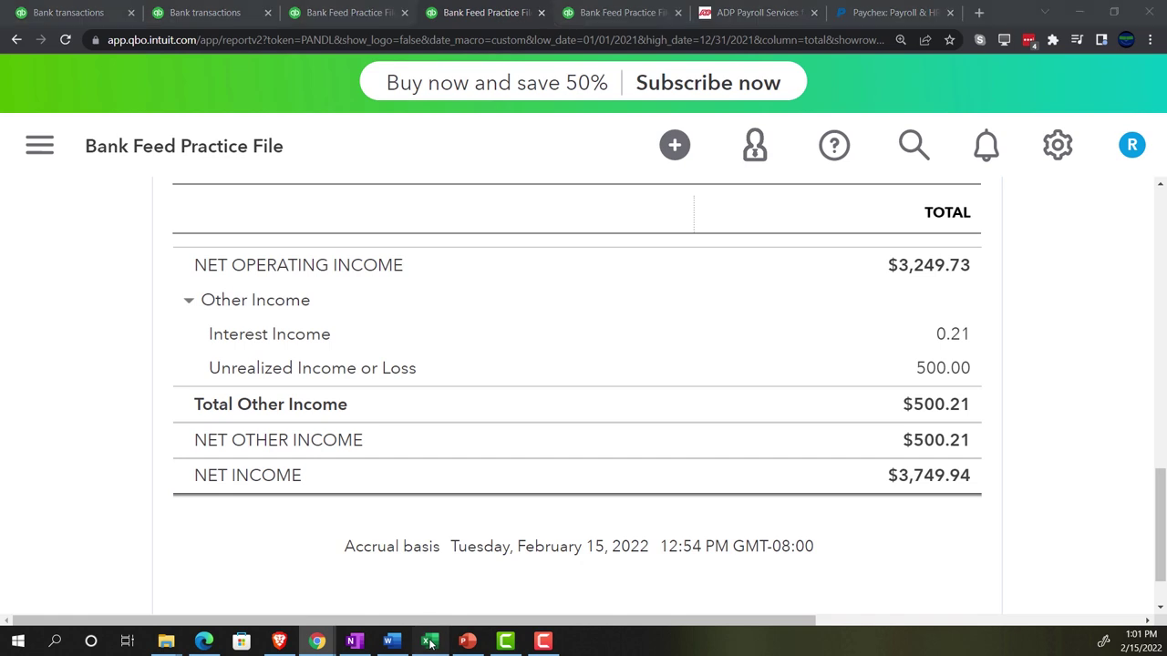
- Switch to the Excel payroll ledger and review the first employee's gross pay, FIT, Social Security and Medicare in row 3
click(429, 641)
click(374, 456)
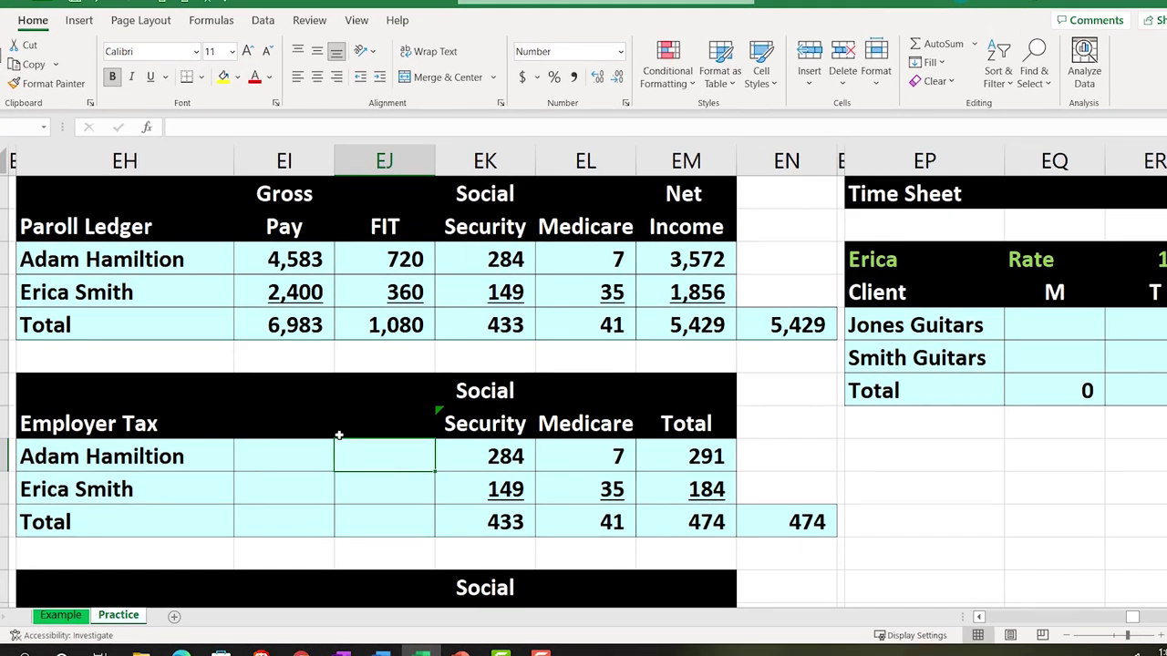
click(162, 263)
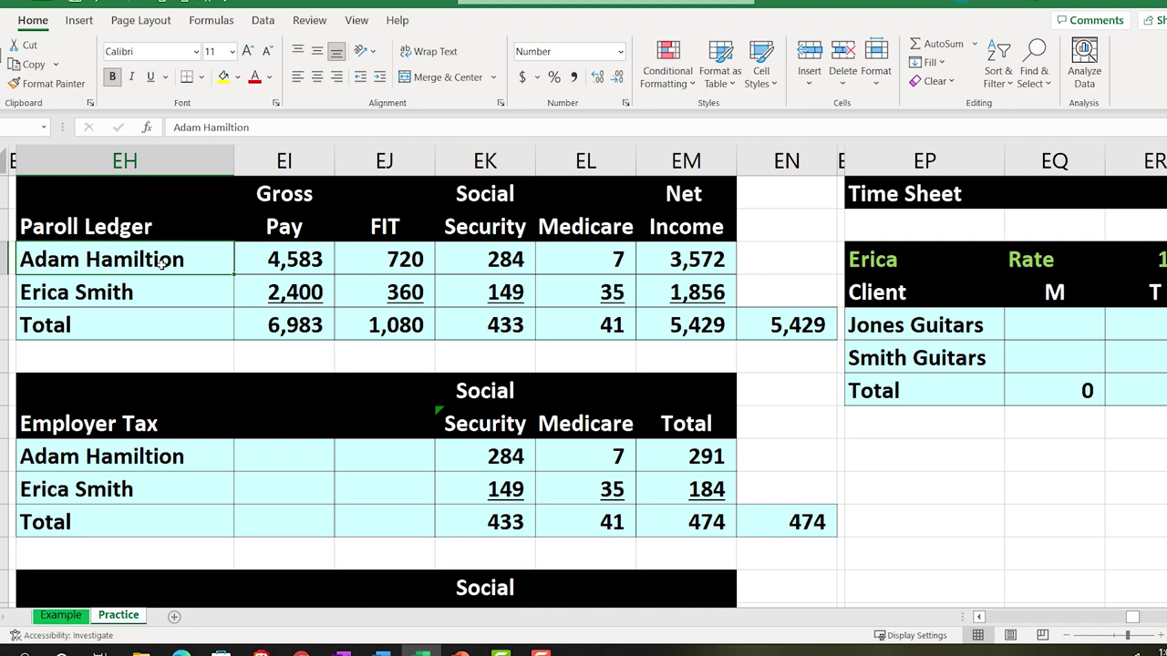
key(shift+Down)
key(shift+Up)
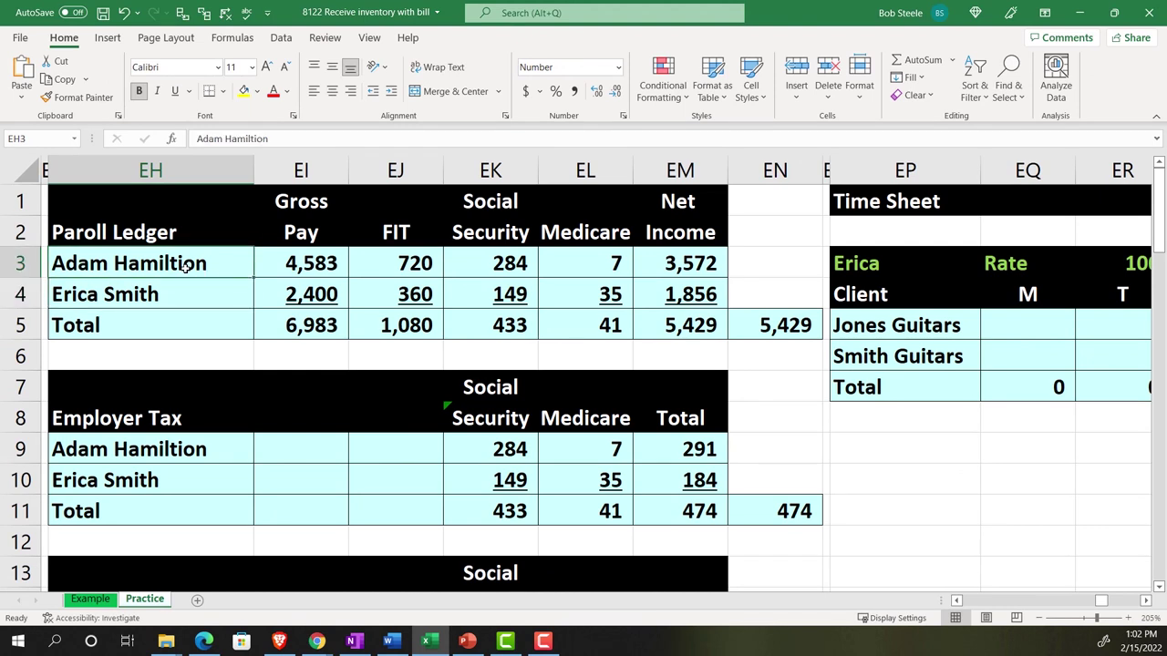
key(Right)
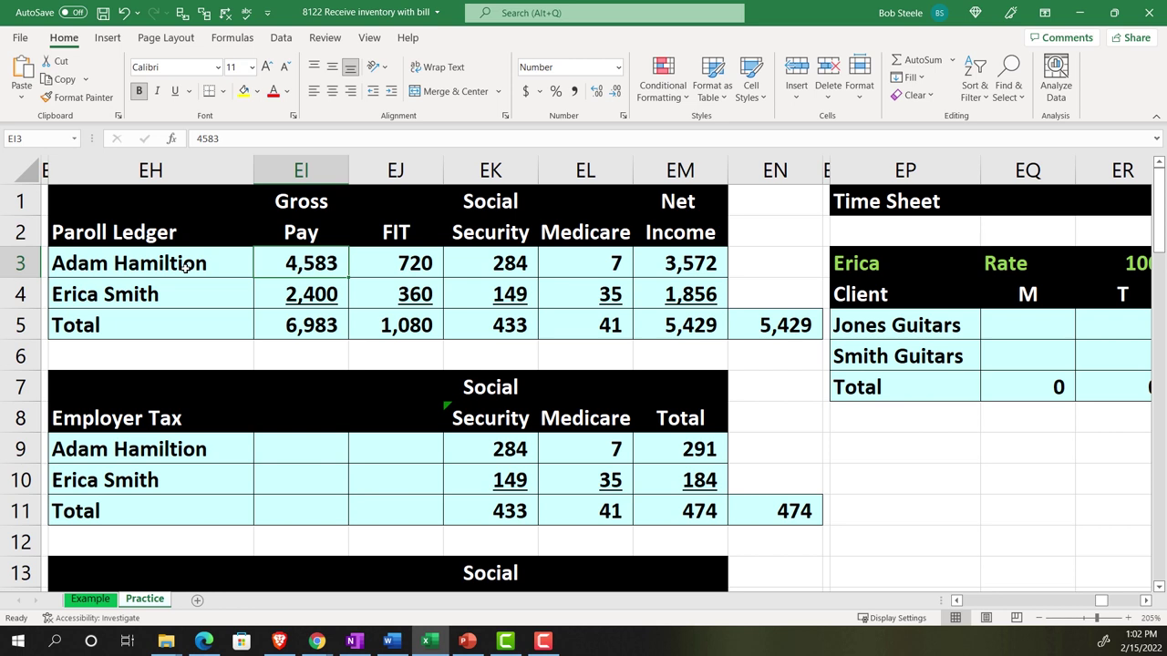
key(Right)
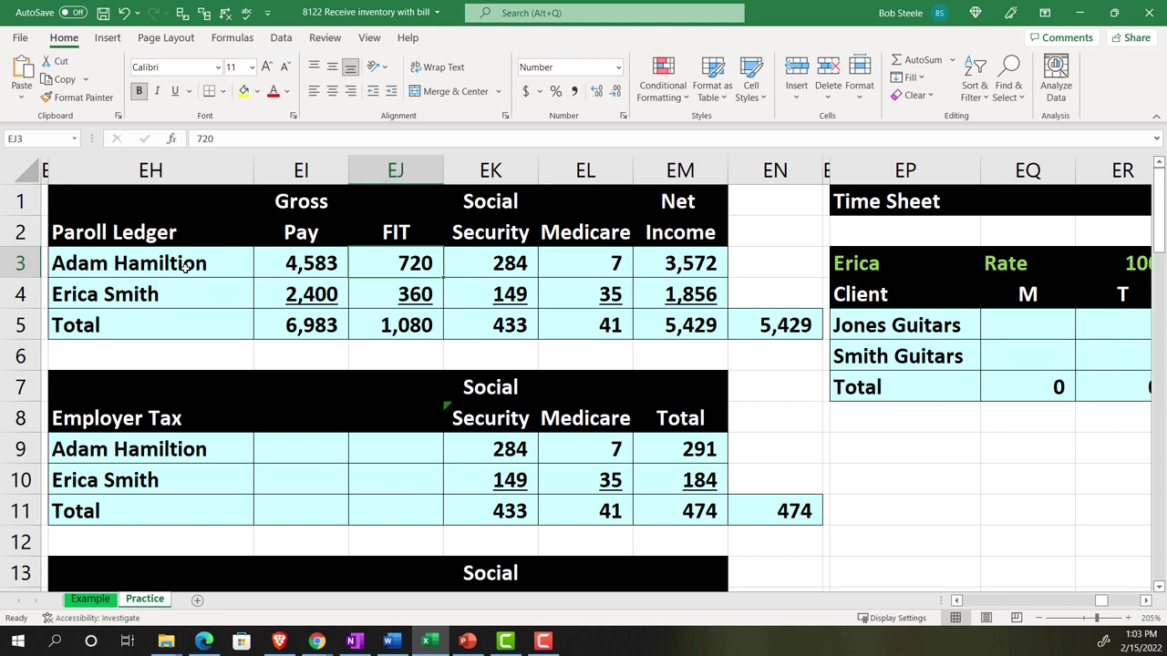
key(Right)
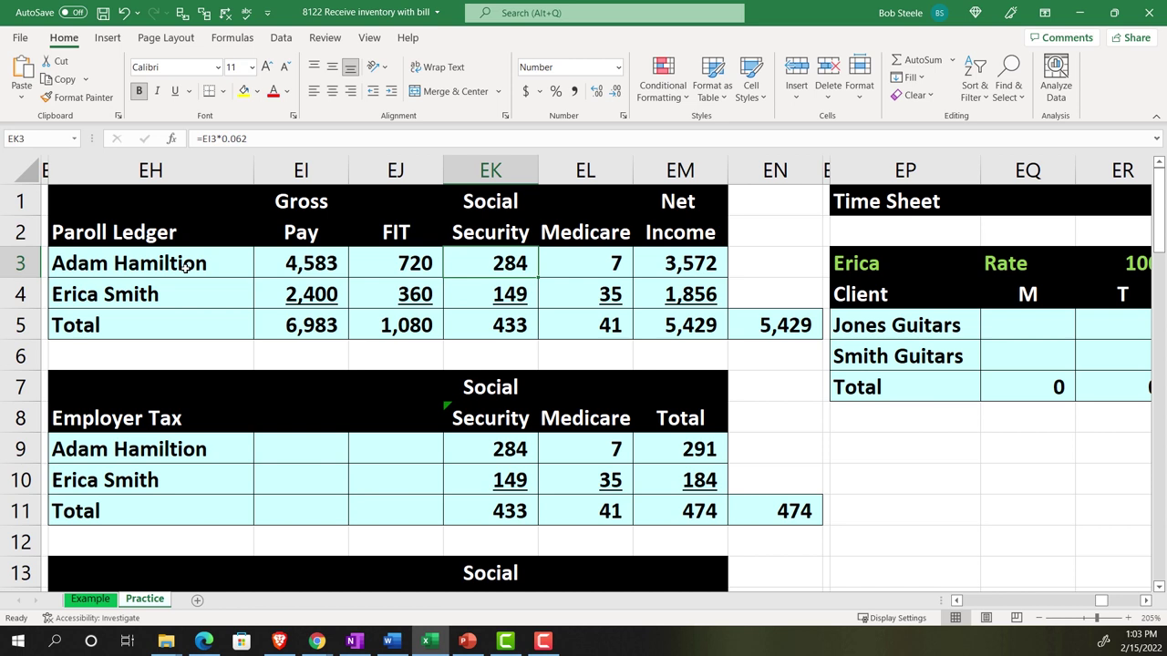
key(Right)
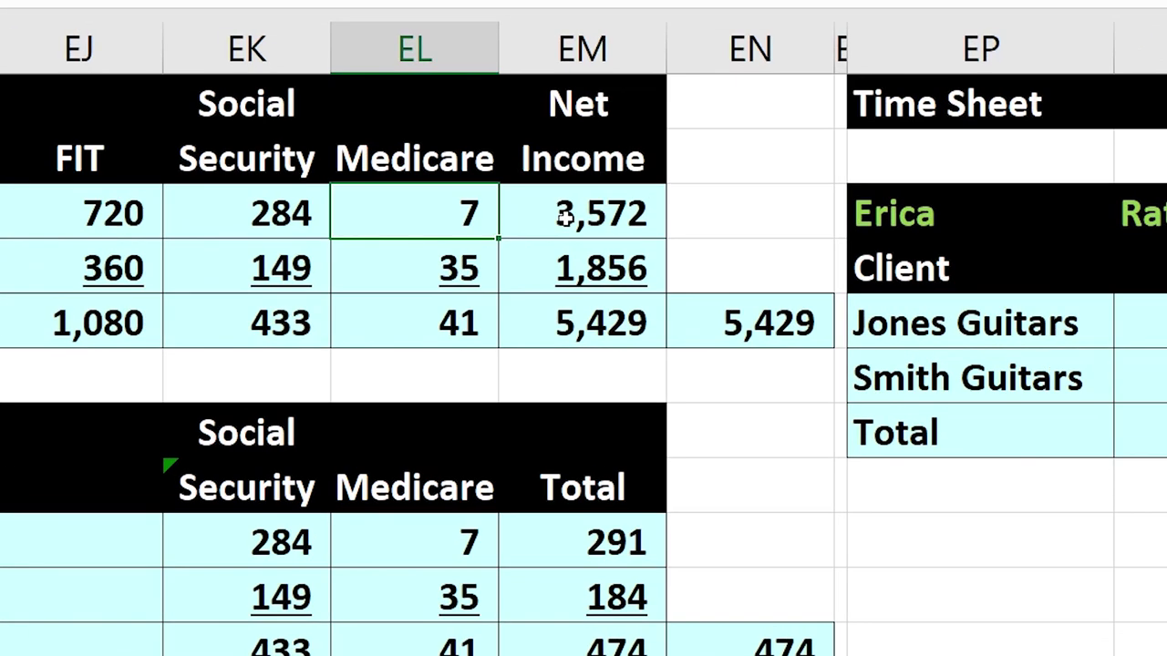
- Inspect the first employee's net income formula in EM3
double_click(671, 266)
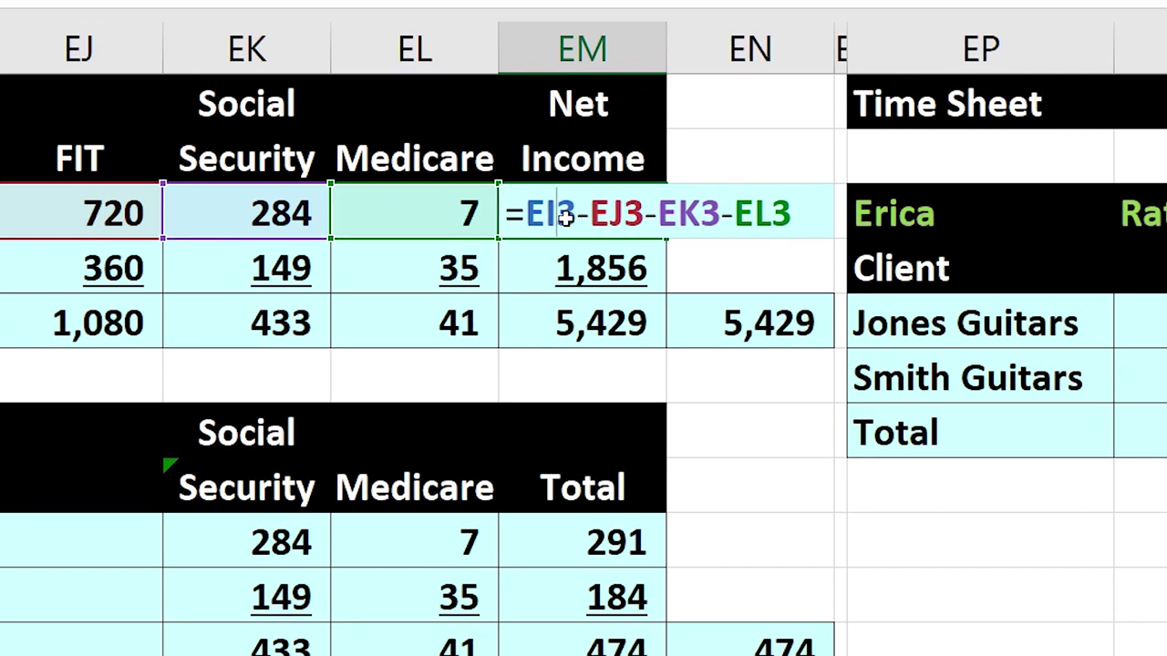
key(Return)
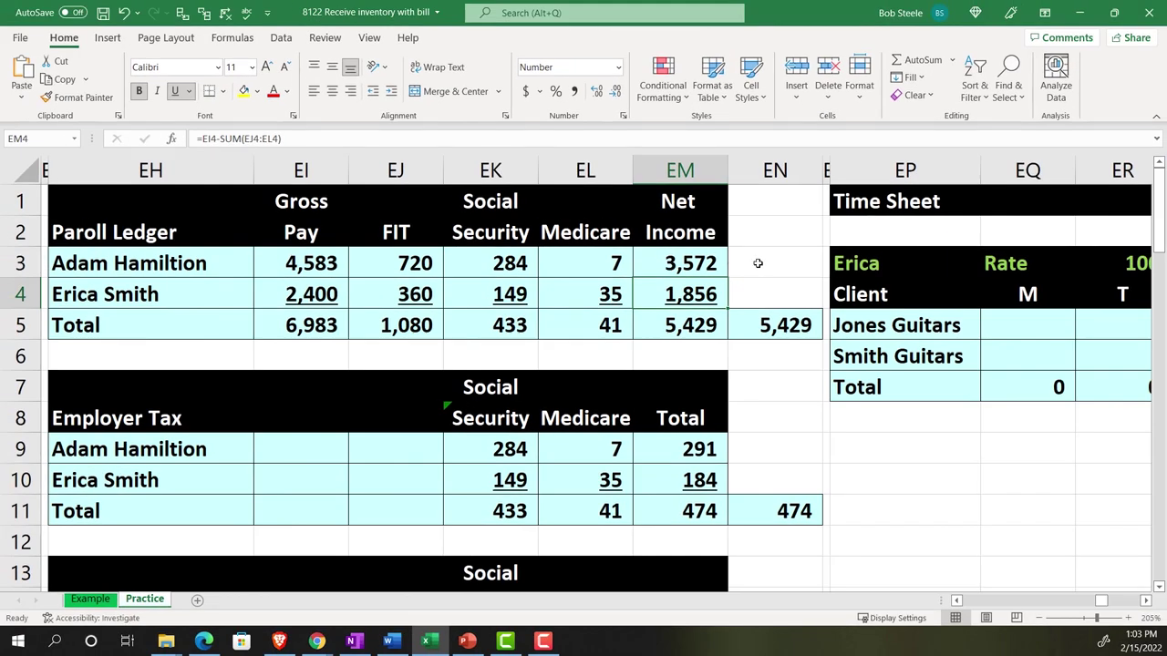
click(720, 211)
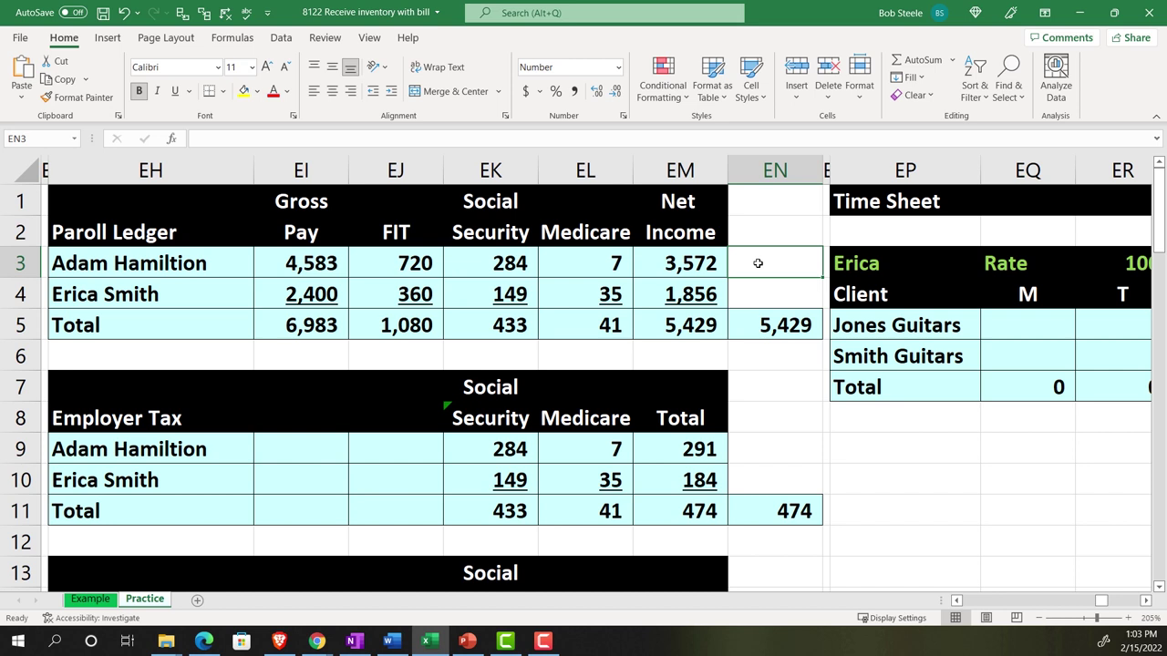
key(Left)
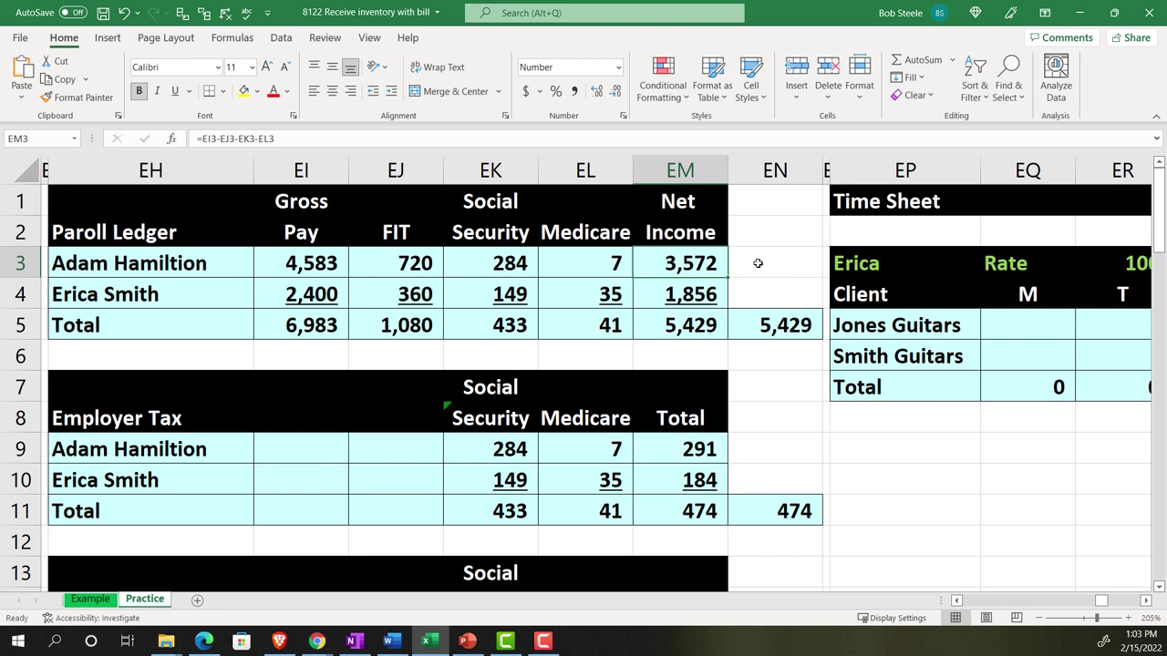
- Review the second employee's gross pay, FIT, Social Security and Medicare cells in row 4
key(Down)
key(Left)
key(Left)
key(Left)
key(Left)
key(Left)
key(Right)
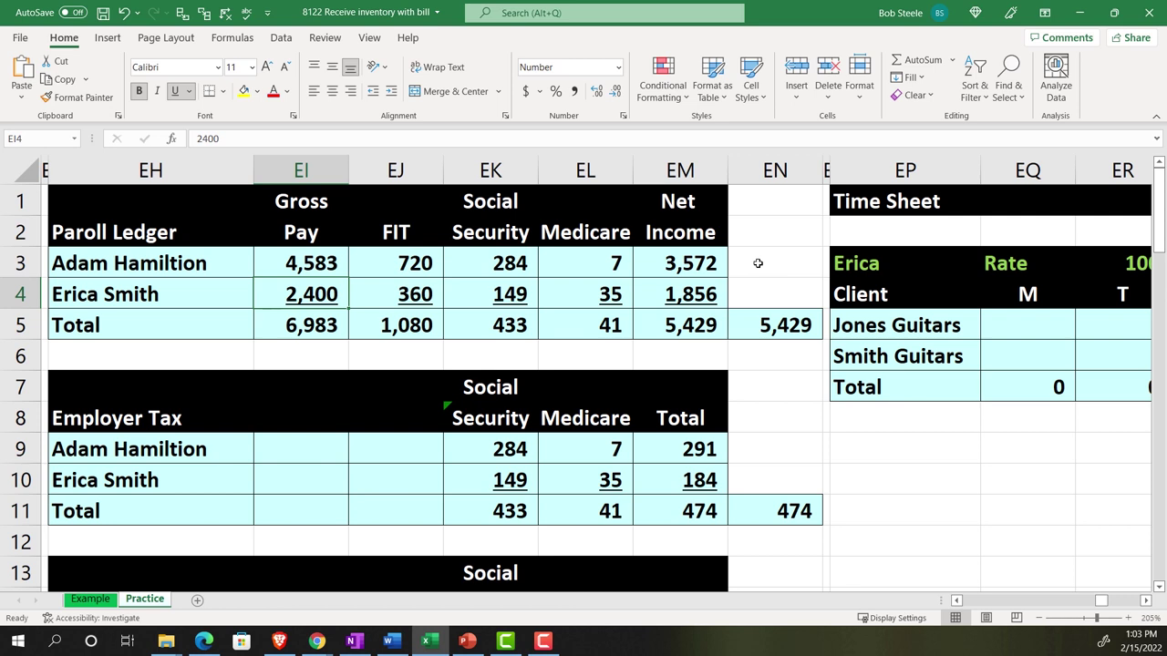
key(Right)
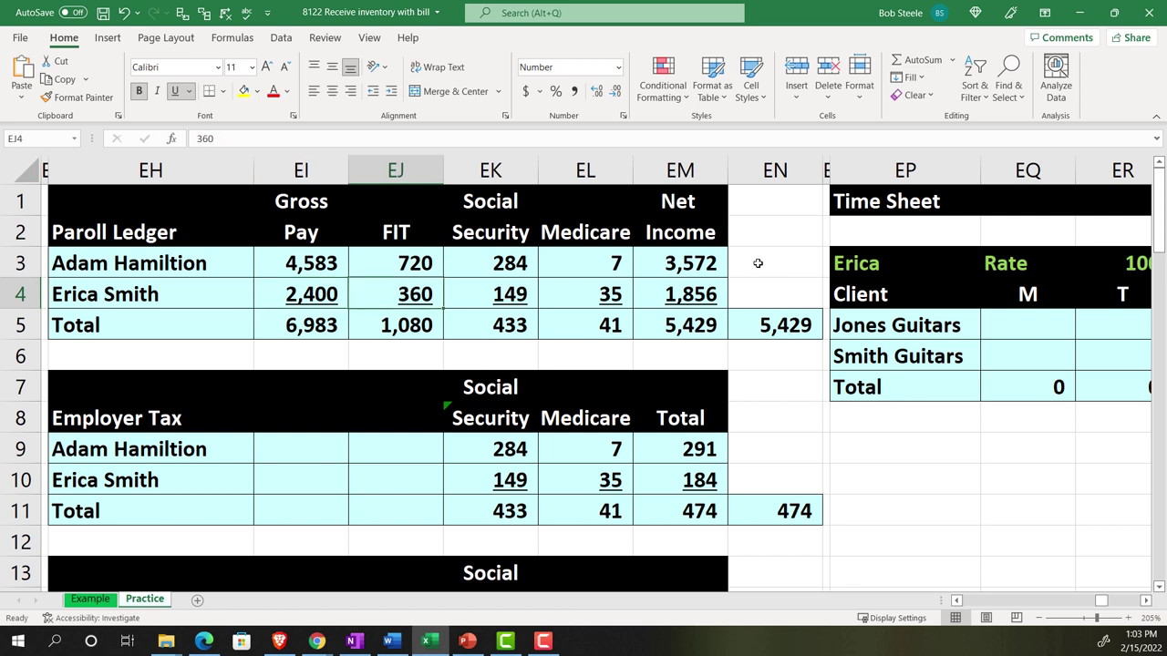
key(Right)
key(Right)
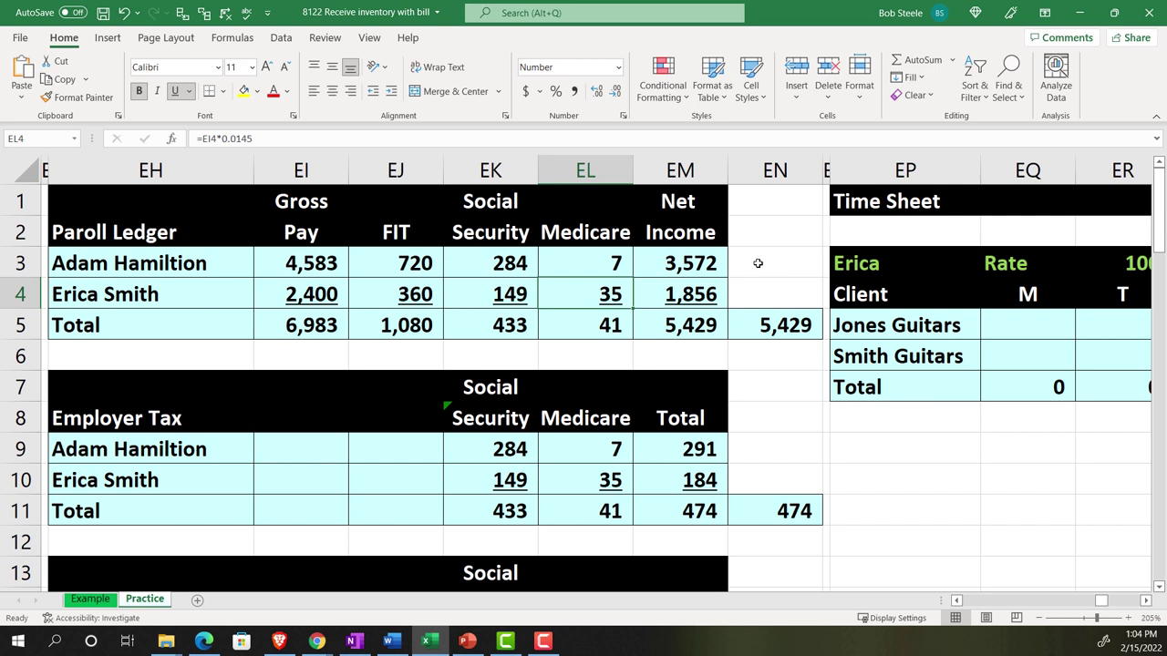
- Inspect the second employee's net income formula in EM4 and leave it without editing
key(Right)
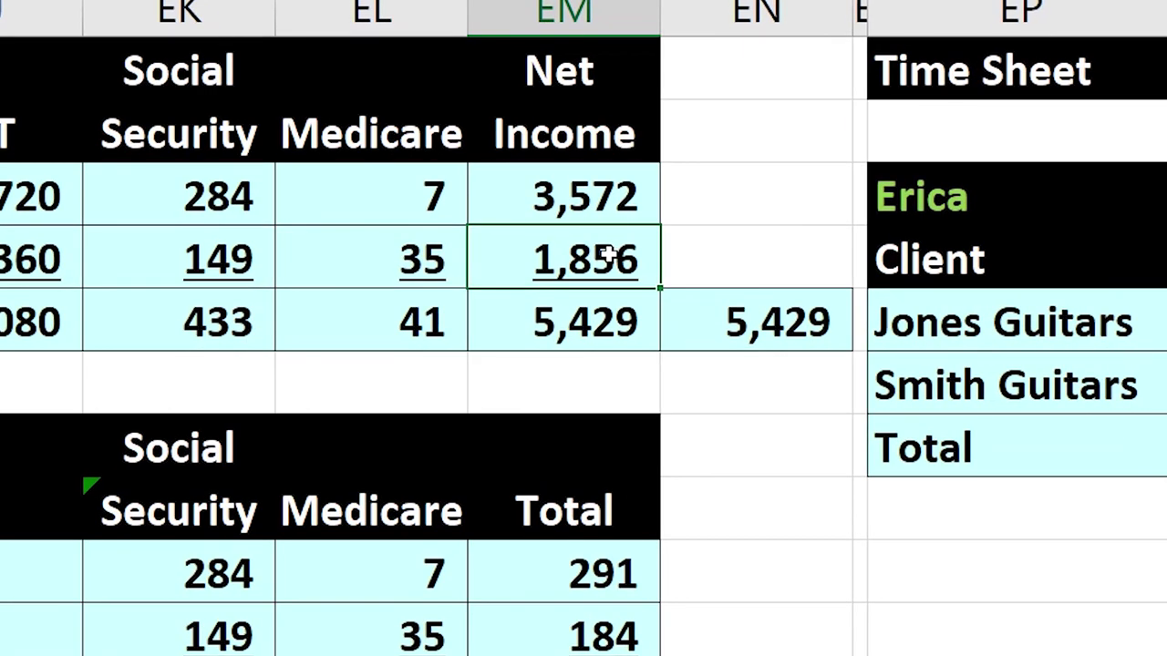
double_click(700, 292)
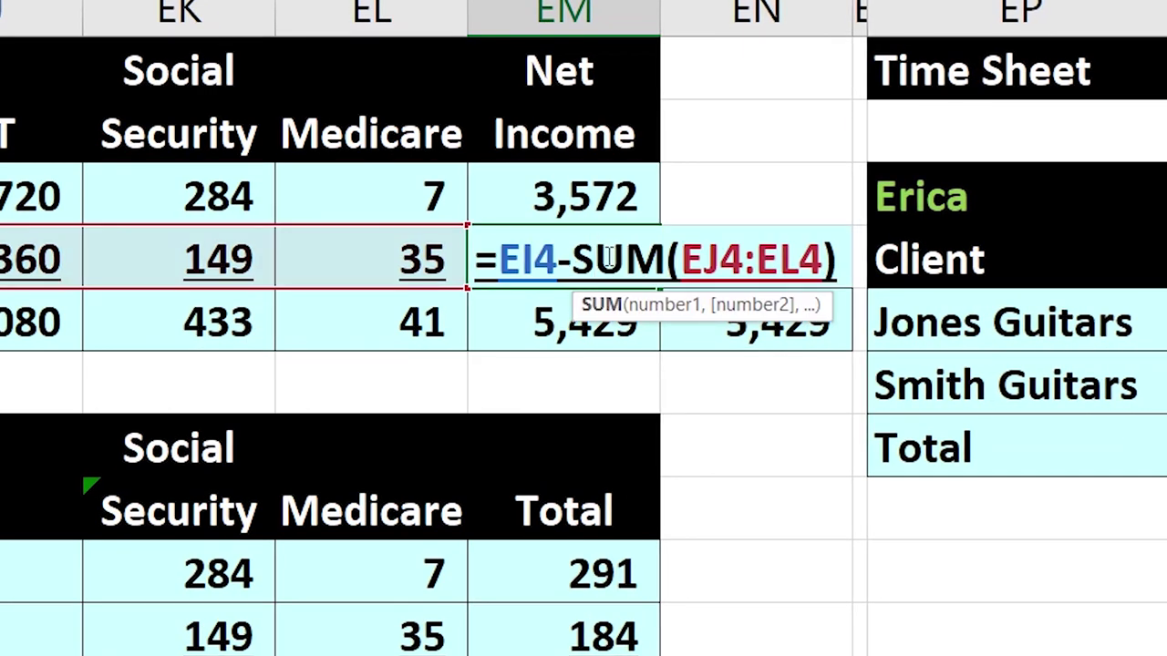
key(Escape)
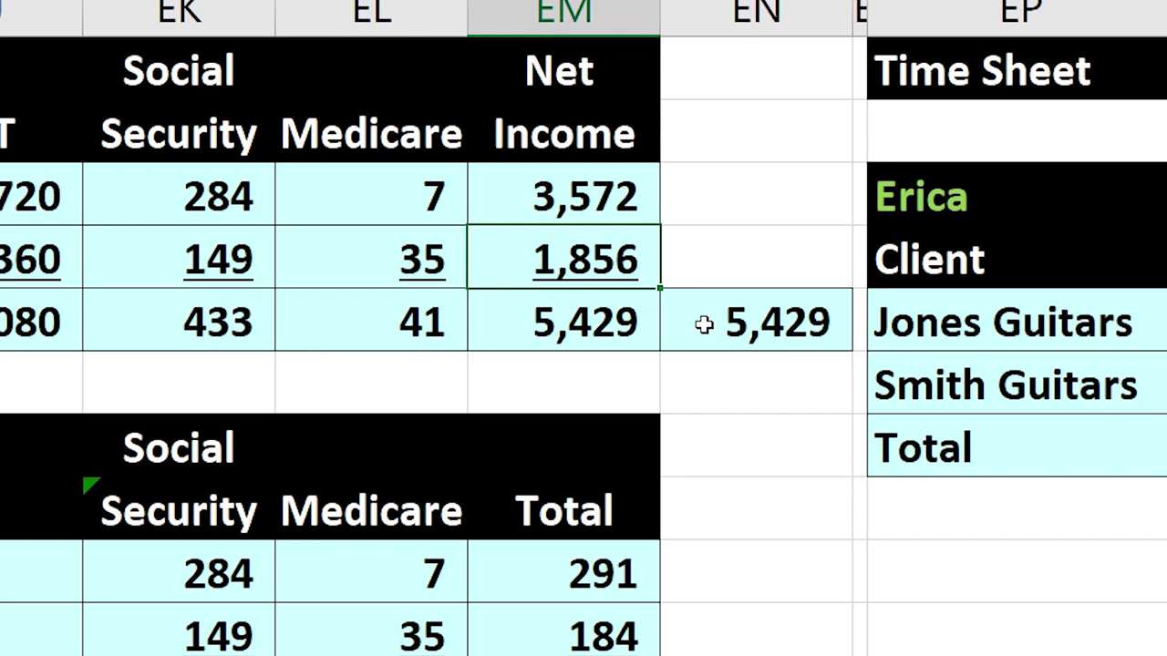
- Inspect the SUM formula behind the gross pay total in EI5
key(Left)
key(Left)
key(Left)
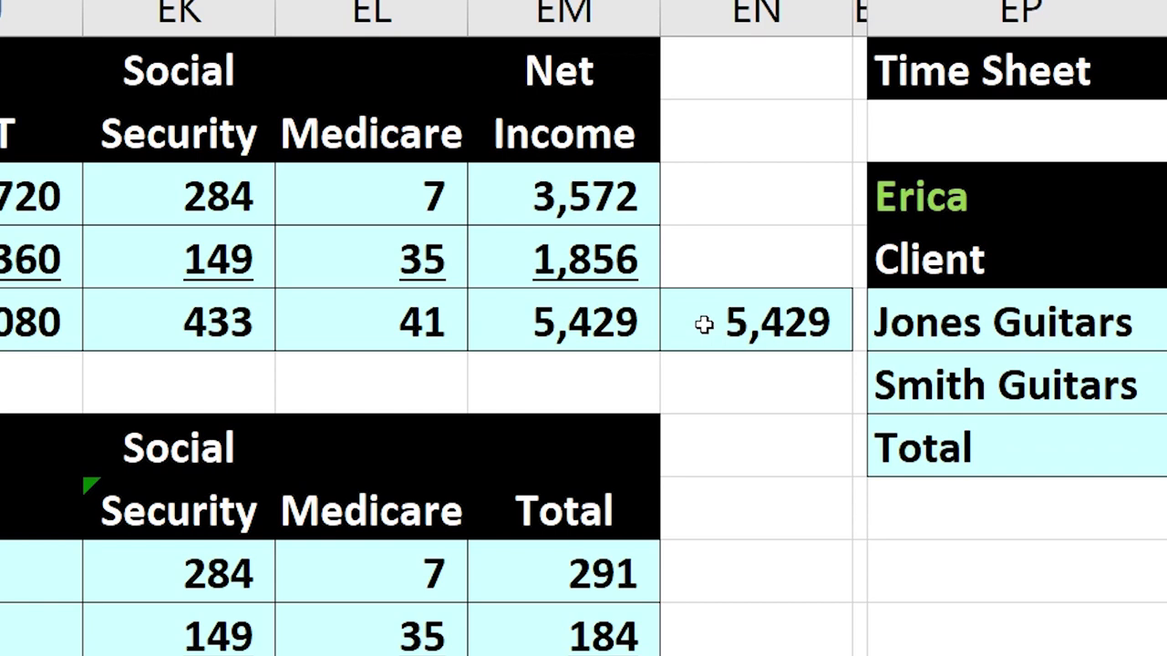
click(401, 321)
key(alt+equal)
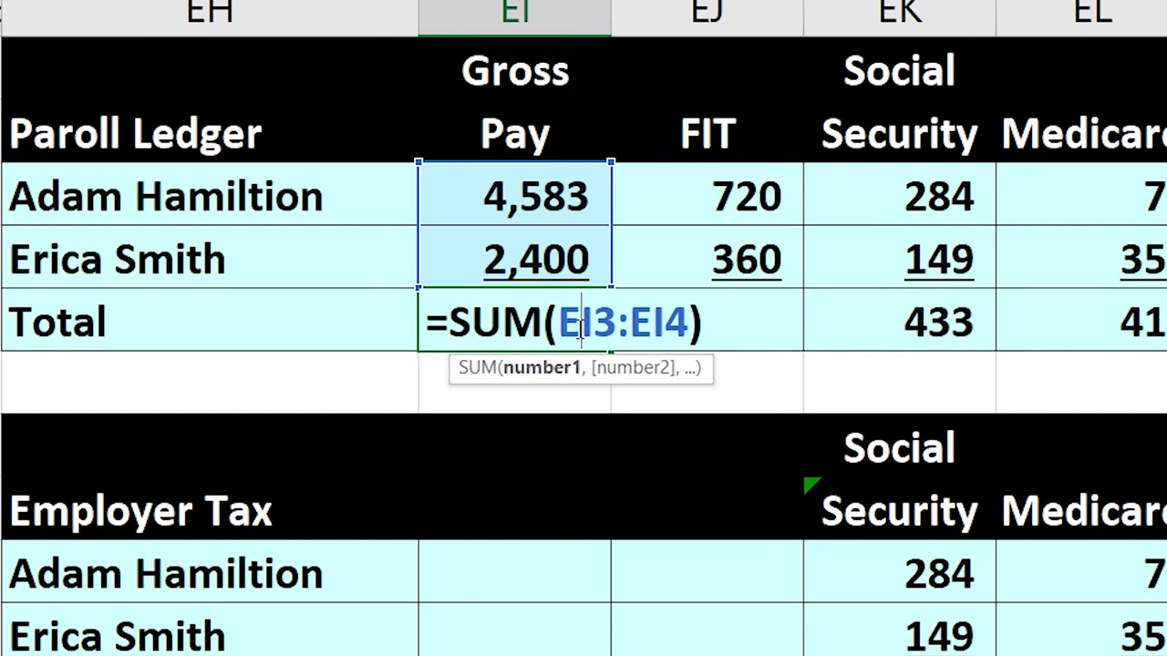
key(Return)
- Go across the payroll ledger's total row and inspect the net income total's formula in EM5
click(579, 334)
key(Right)
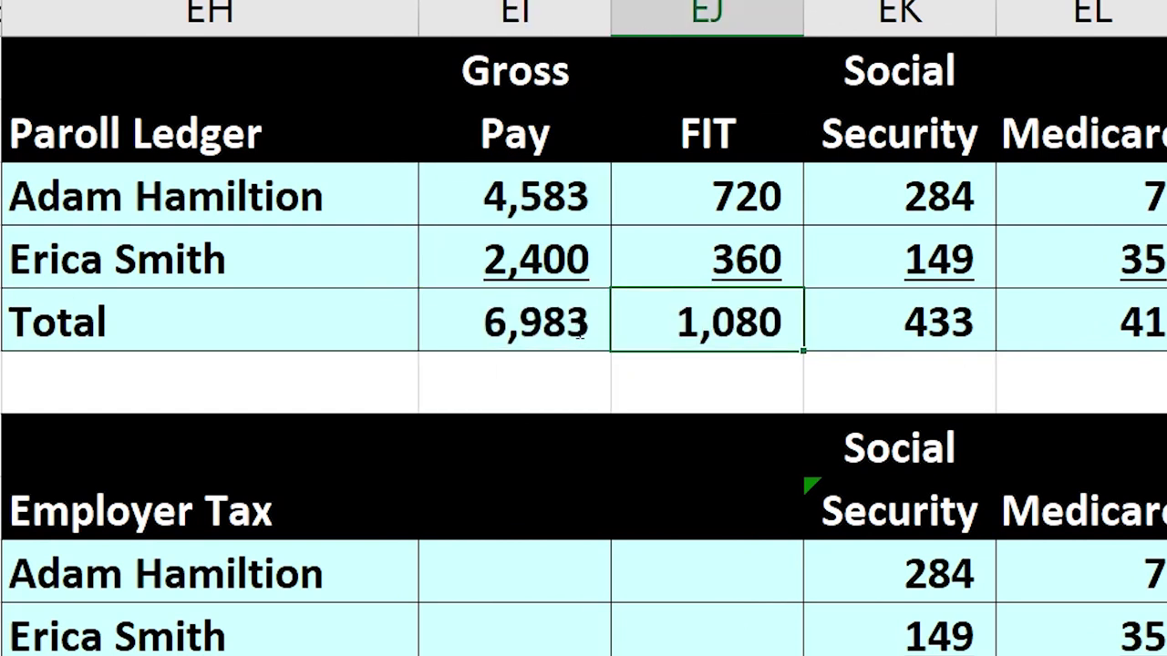
key(Right)
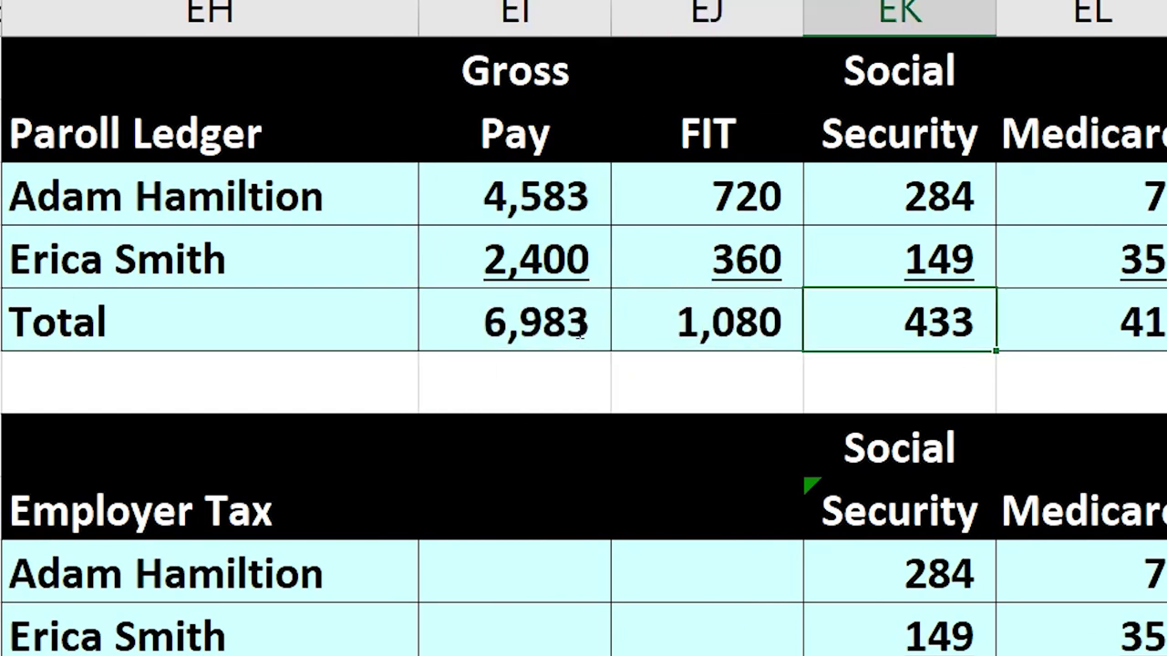
key(Right)
key(Right)
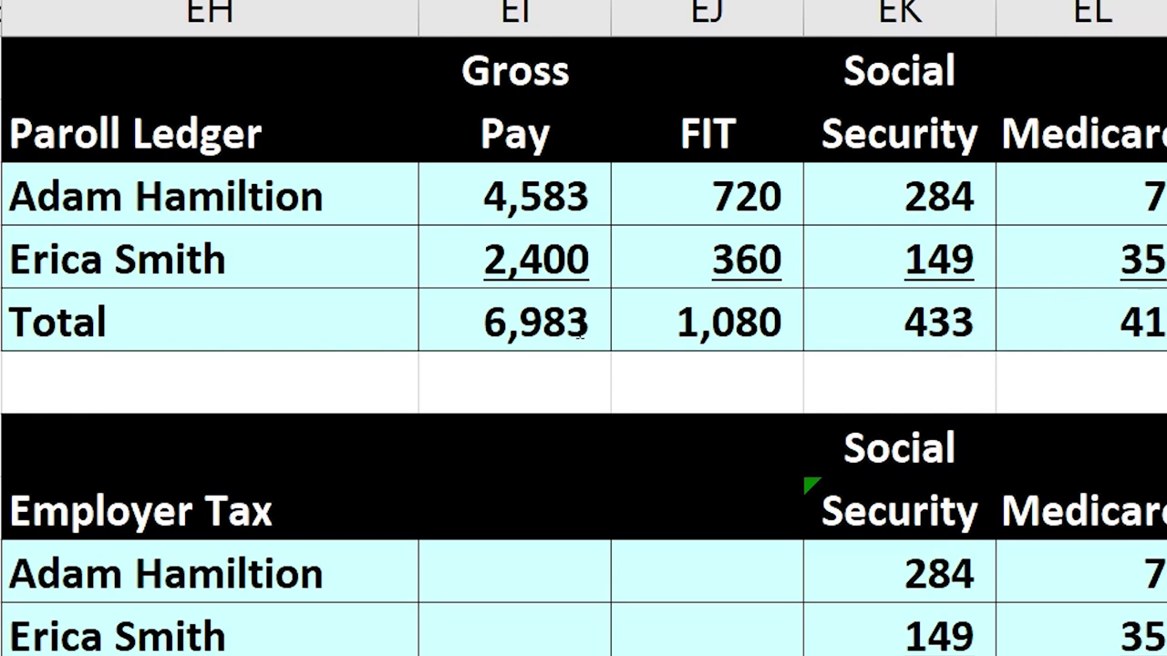
key(alt+equal)
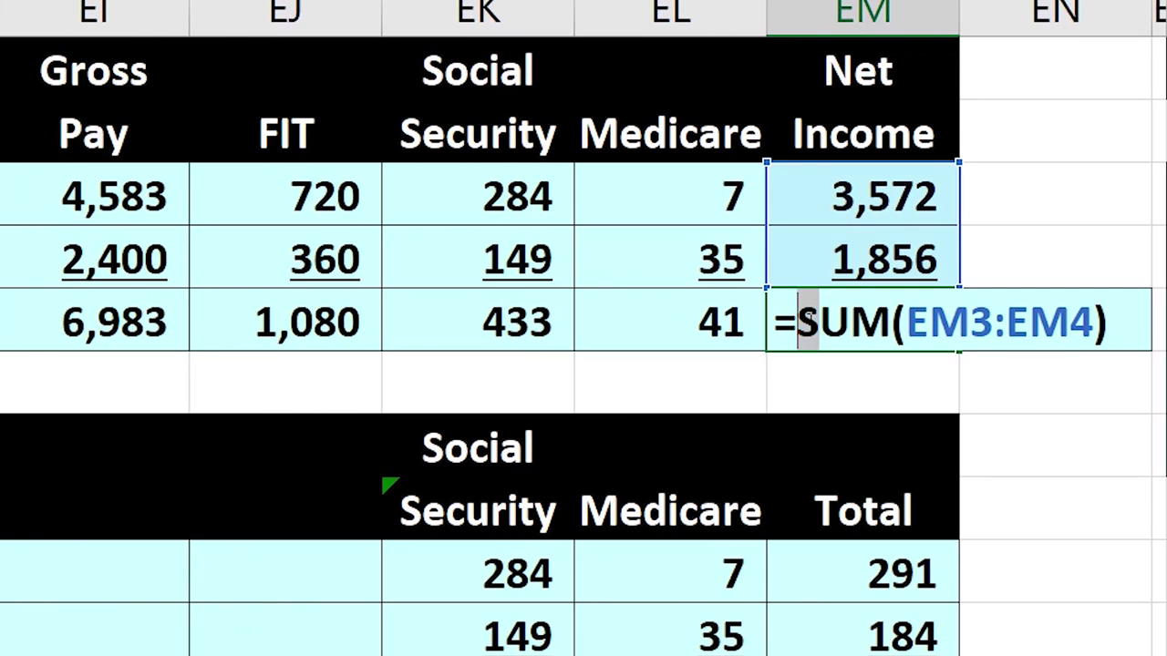
key(Return)
- Inspect the cross-check formula in EN5 that subtracts total withholdings from total gross pay
click(1089, 308)
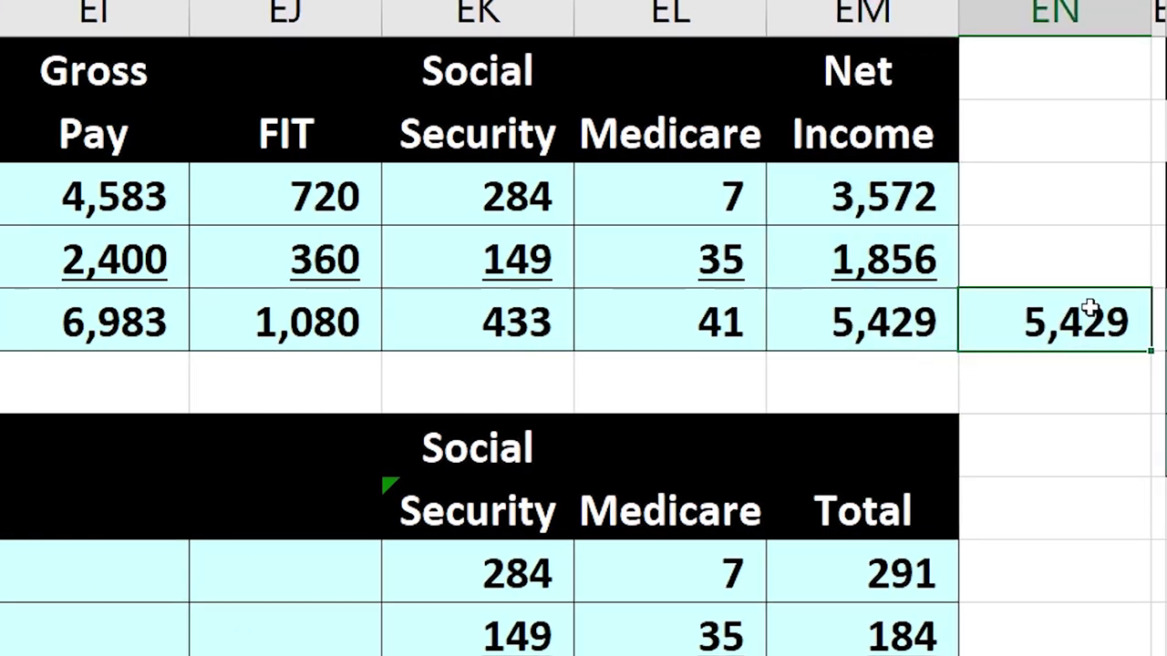
key(F2)
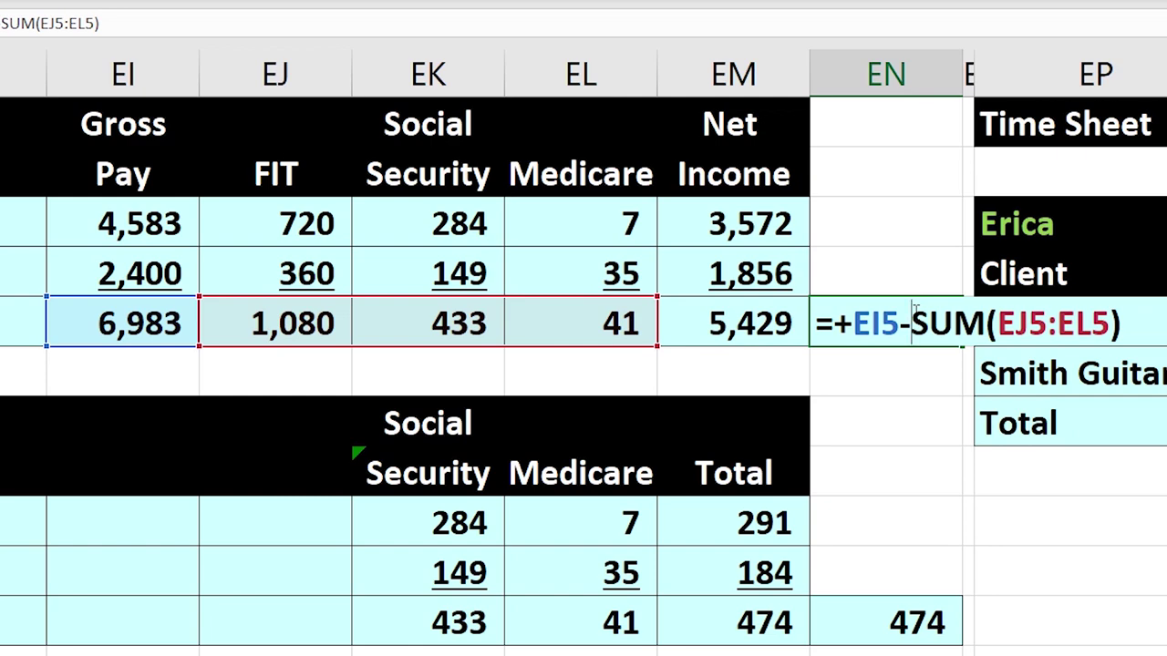
key(Return)
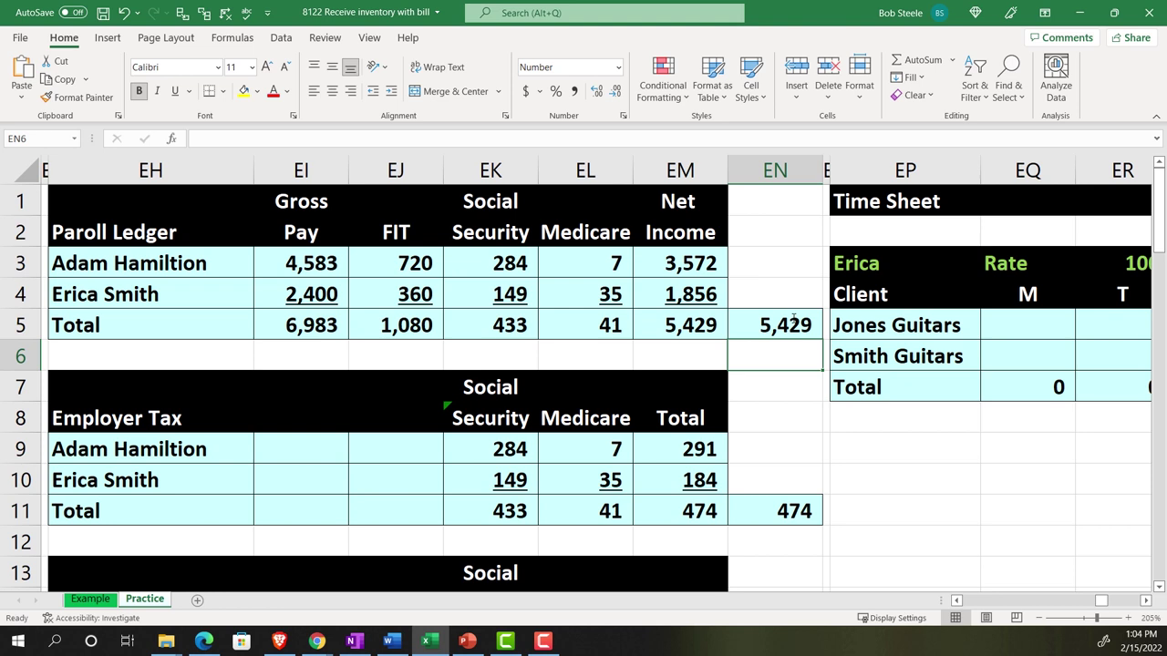
- Trace the first employee's pay from gross pay in EI3, through the sum of withholdings EJ3:EL3, to net income in EM3
click(330, 272)
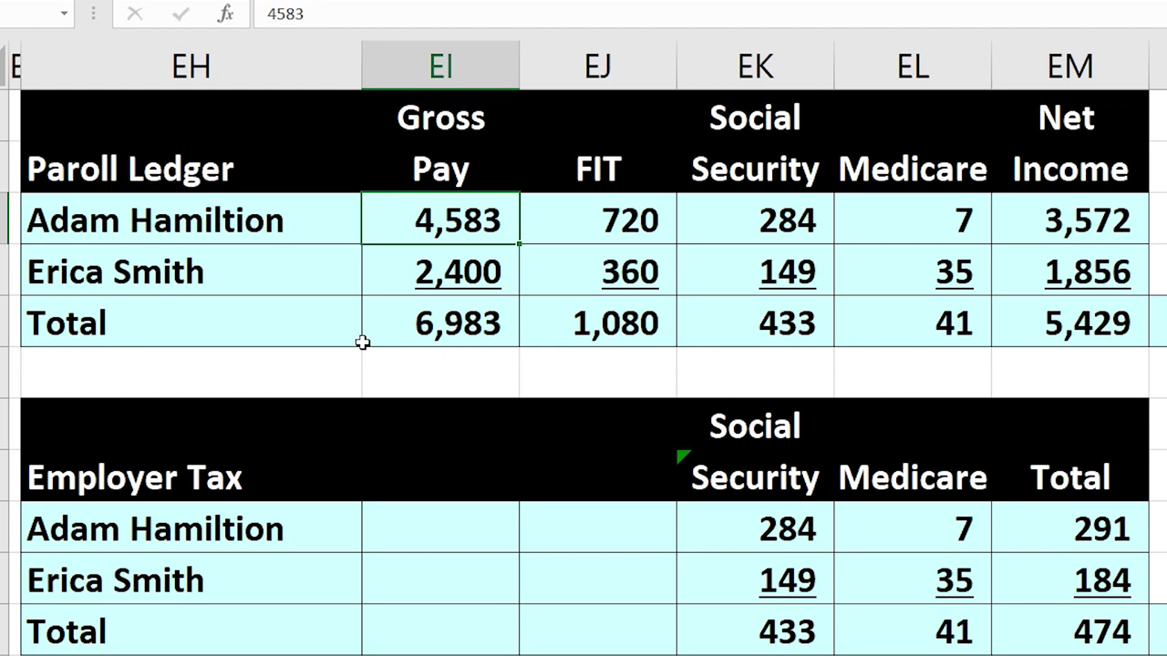
drag(640, 219, 879, 223)
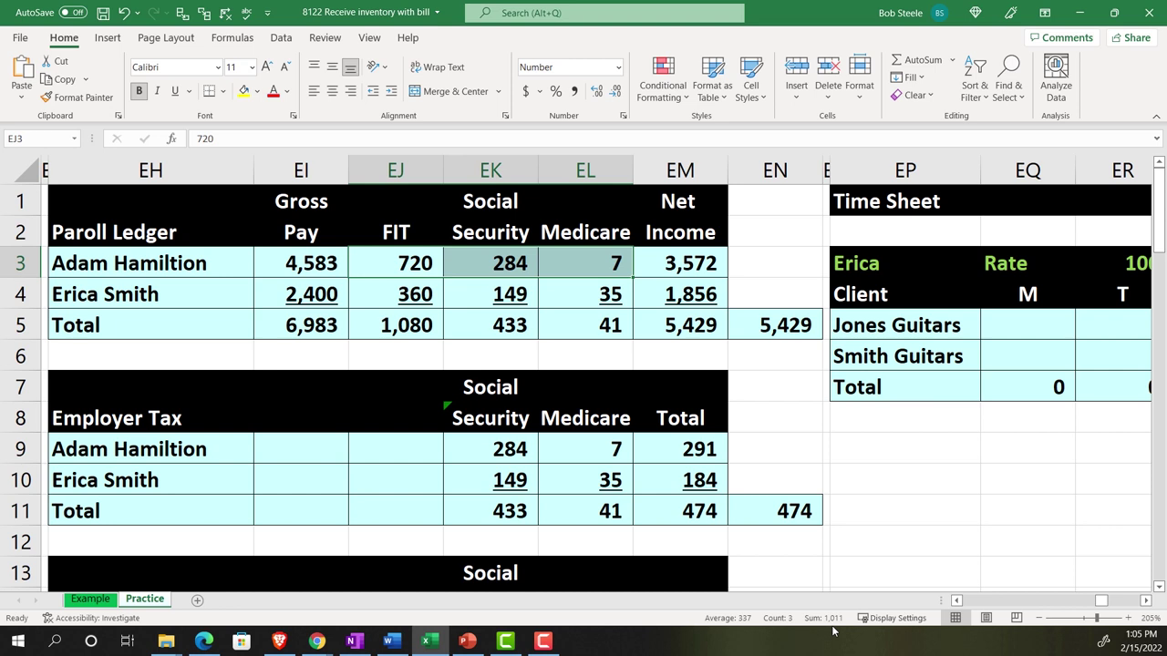
click(697, 264)
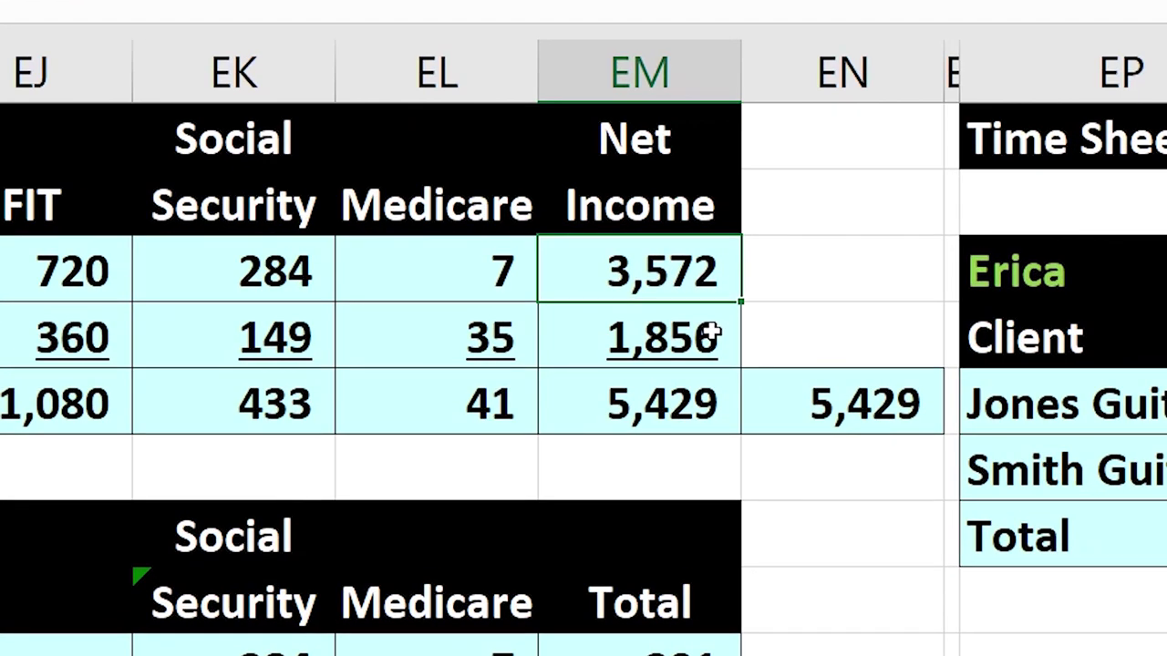
- Trace the second employee's pay from gross pay in EI4, through the sum of withholdings EJ4:EL4, to net income in EM4
click(500, 336)
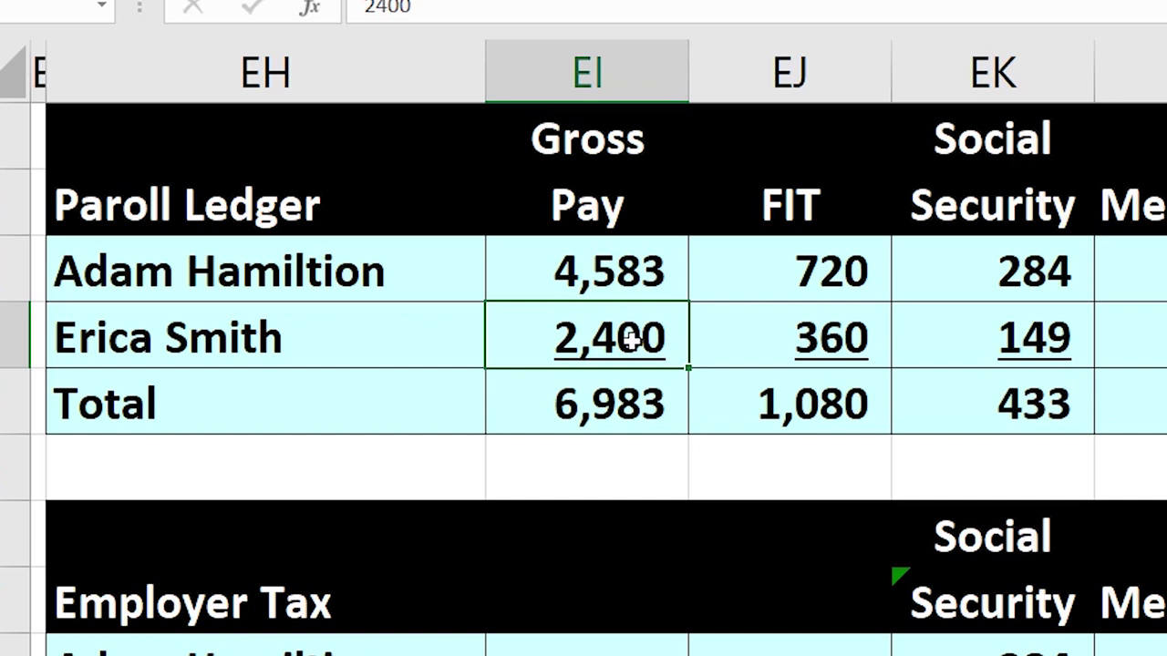
drag(738, 342, 1143, 325)
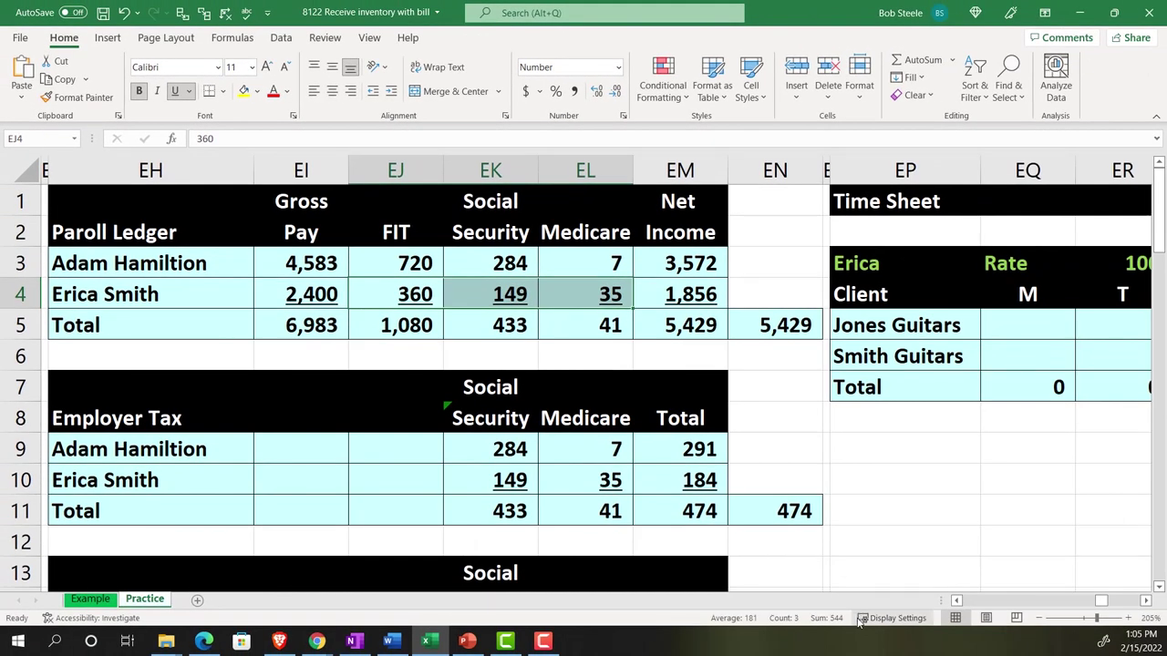
click(703, 294)
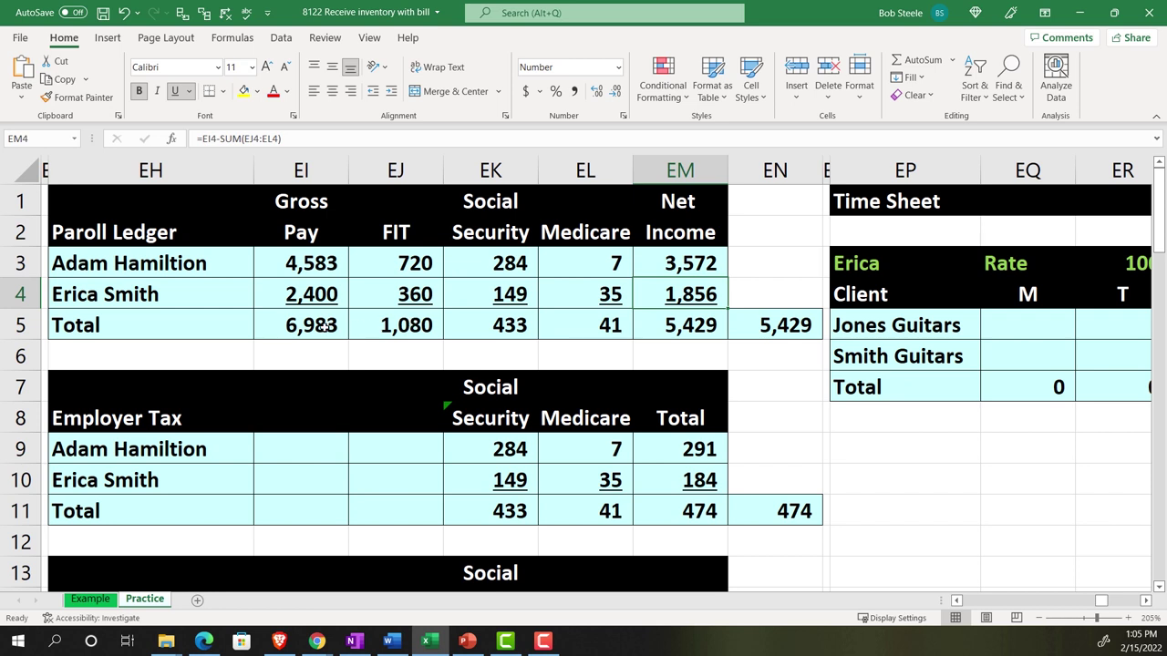
- Trace the total row from gross pay in EI5 through withholdings EJ5:EL5, and show the net income total's formula in EM5
click(324, 328)
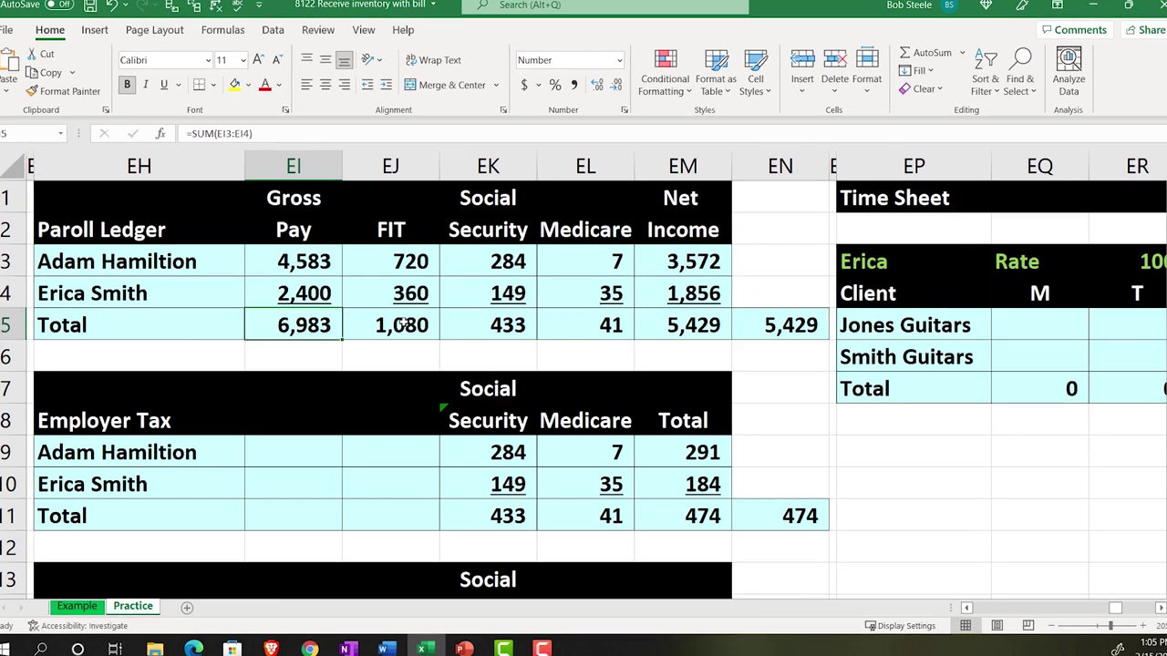
drag(460, 327, 578, 316)
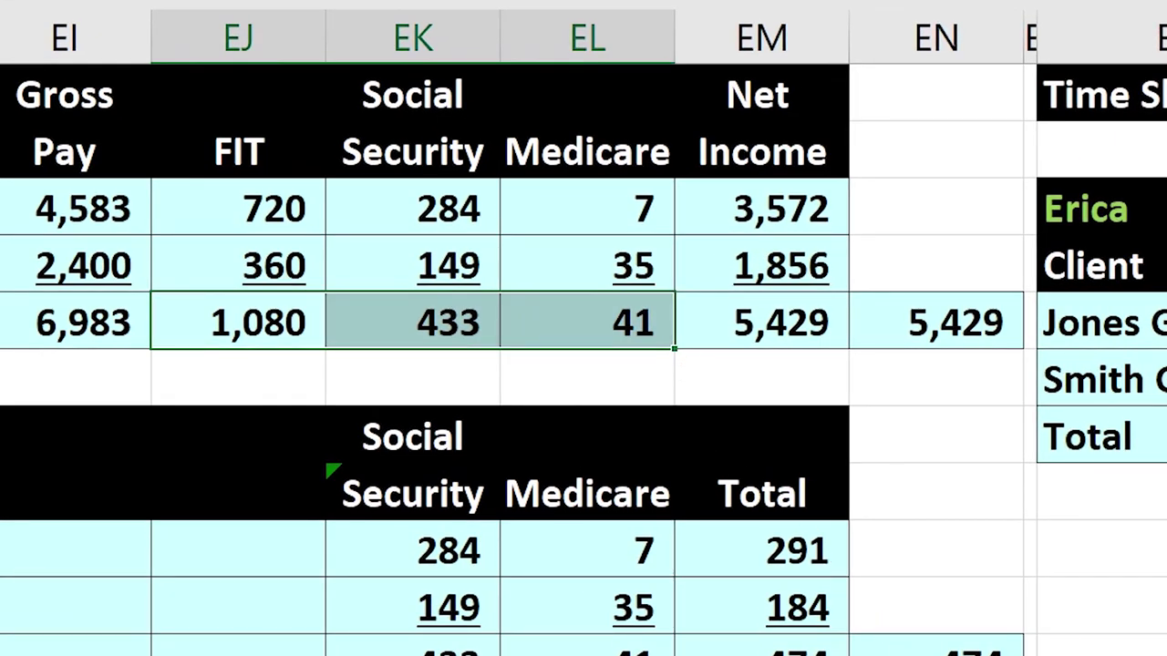
click(789, 319)
key(alt+equal)
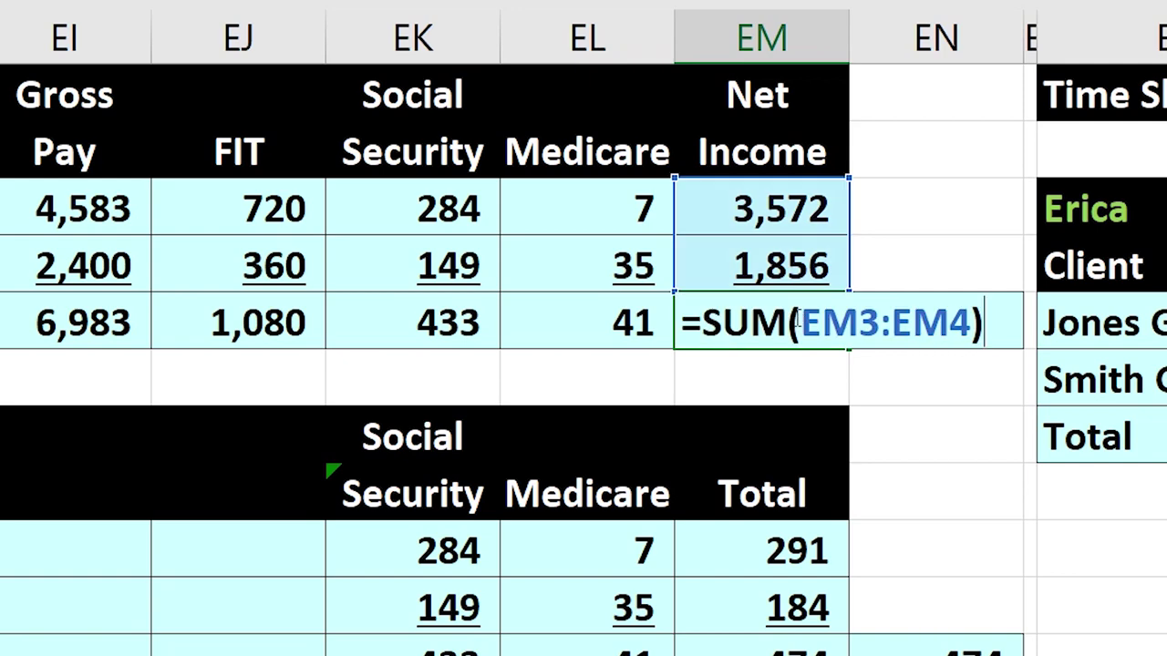
- Close the net income total in EM5 and recheck the EN5 formula subtracting the withholdings EJ5:EL5 from gross pay
key(Return)
double_click(878, 321)
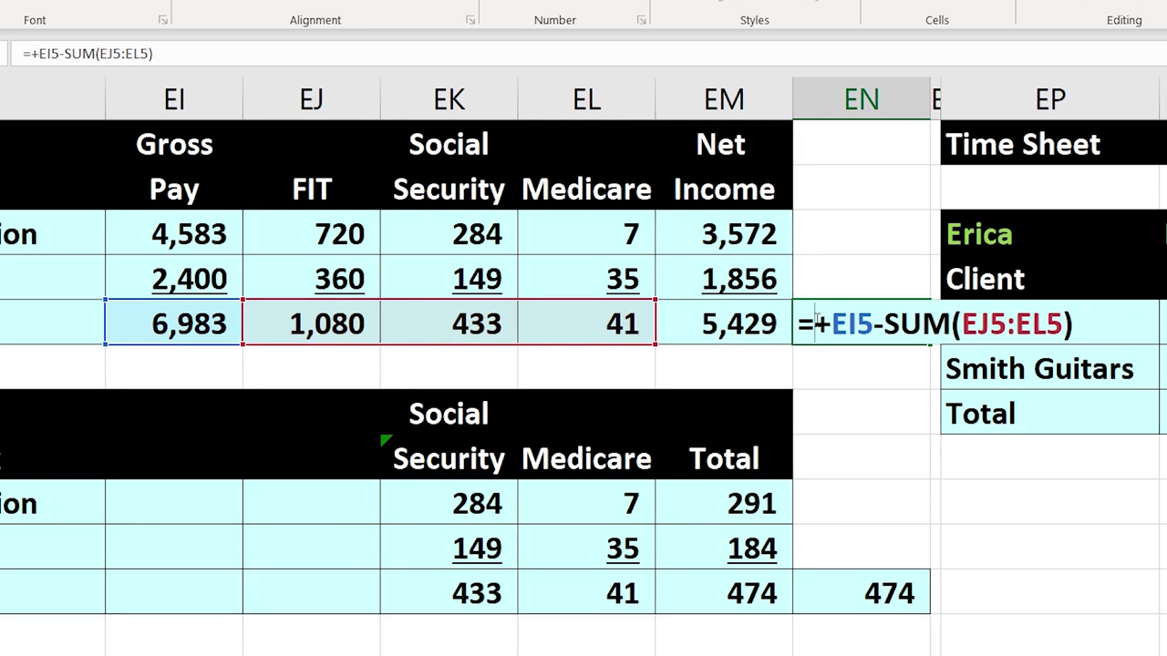
key(Return)
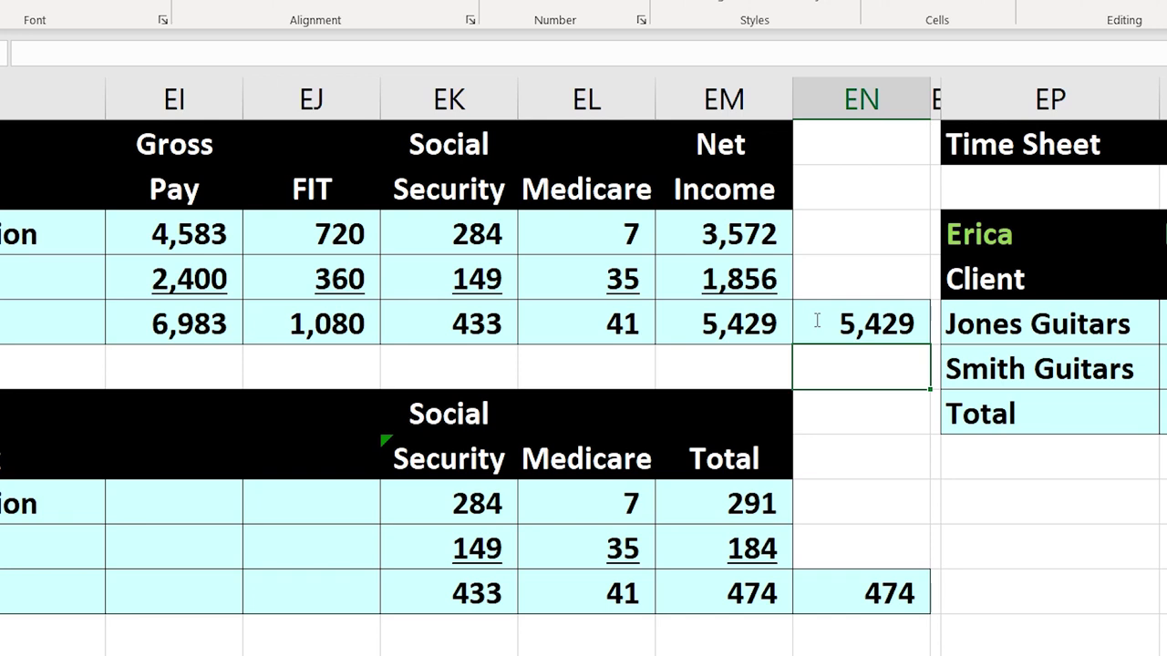
- Inspect the sum formulas for the employer Social Security and Medicare totals in EK11 and EL11
scroll(818, 320, down, 1)
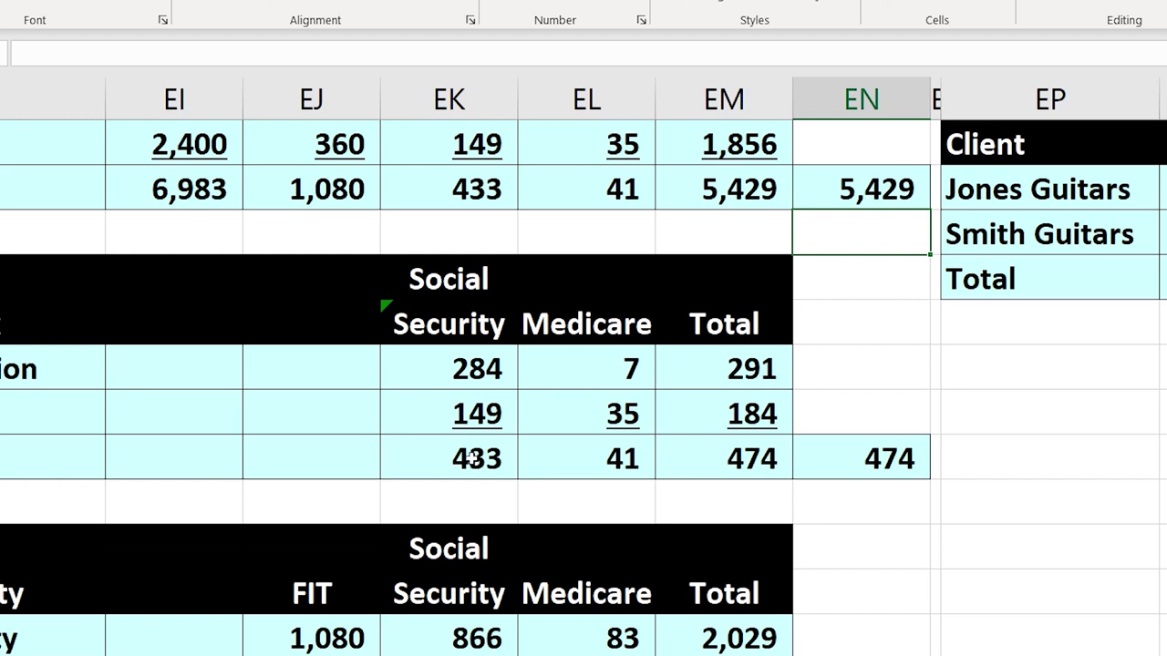
double_click(471, 459)
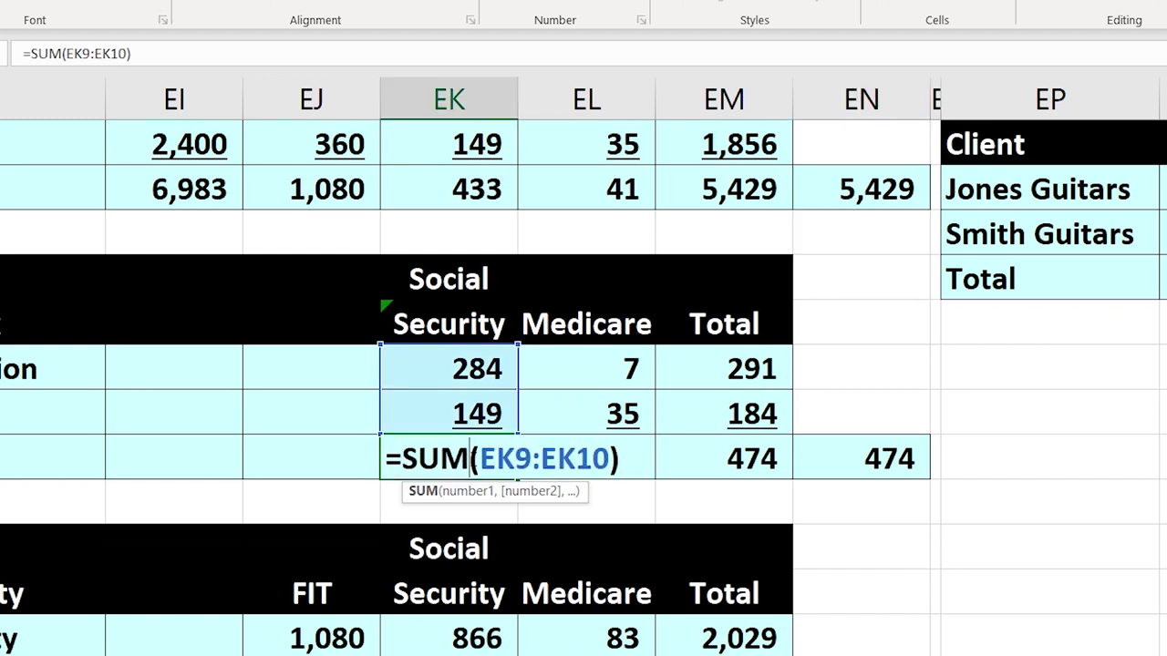
key(Return)
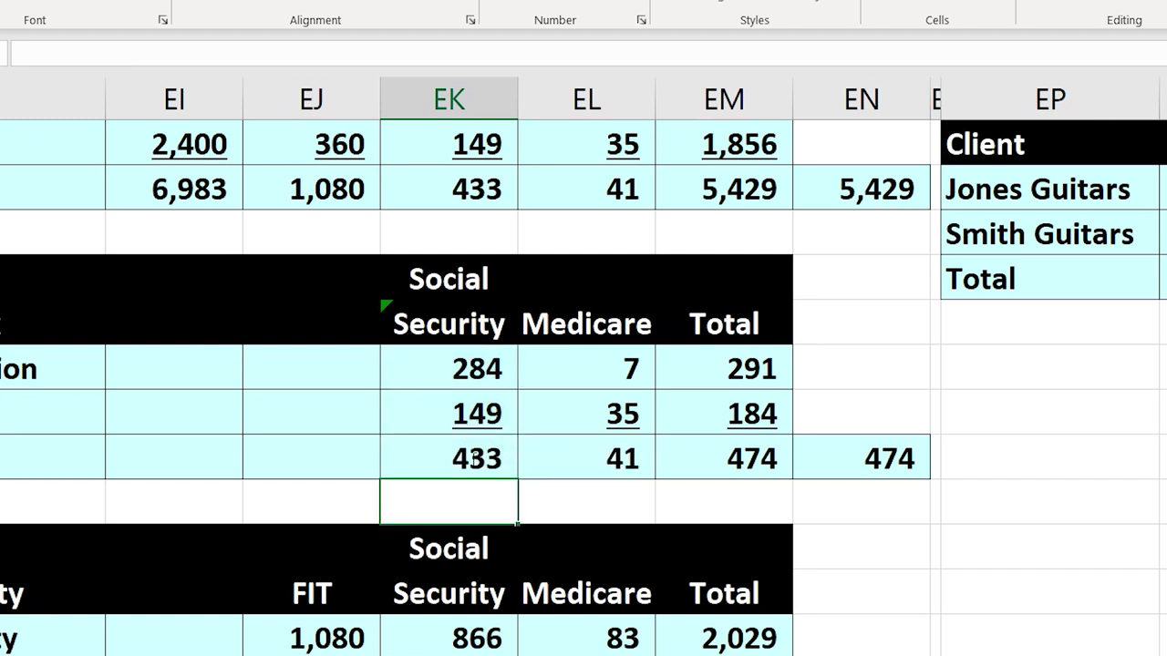
double_click(556, 445)
key(Return)
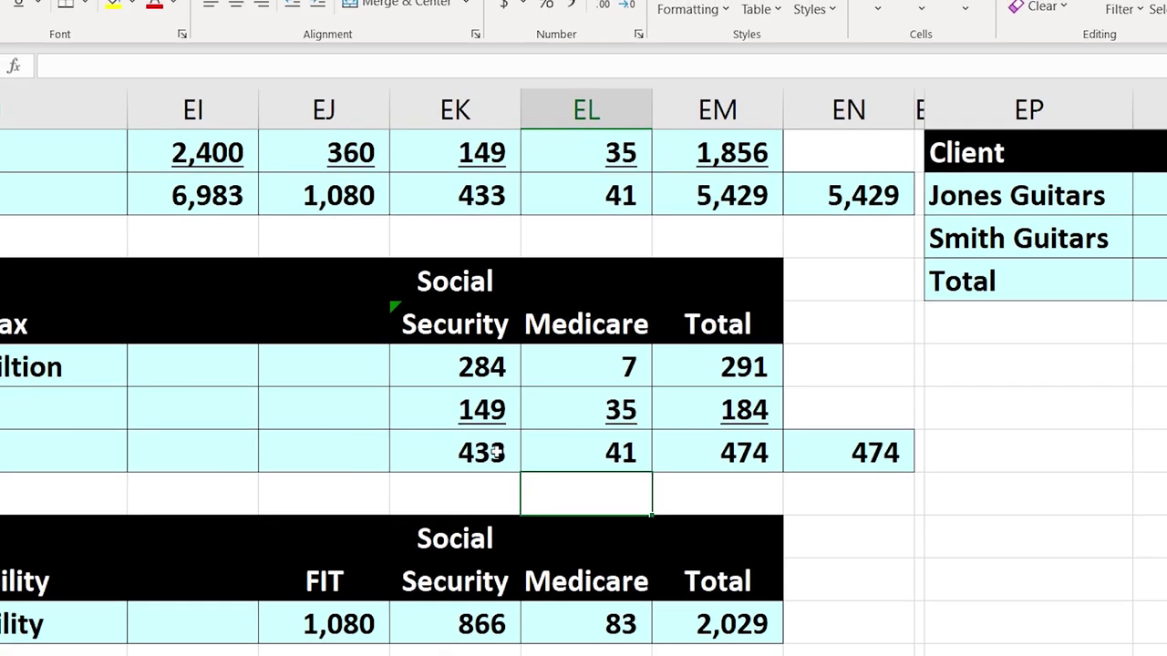
- Compare the employer Social Security and Medicare totals in EK11:EL11 with the employee withholding totals in EK5:EL5
drag(474, 457, 535, 460)
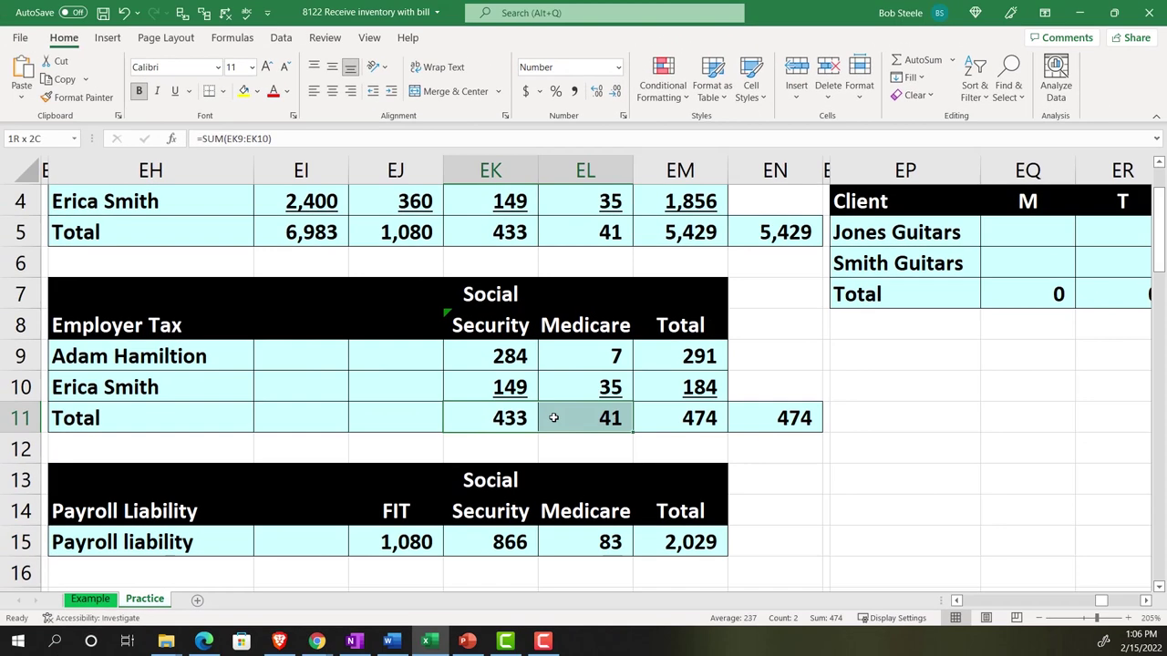
scroll(551, 419, up, 1)
drag(516, 326, 567, 323)
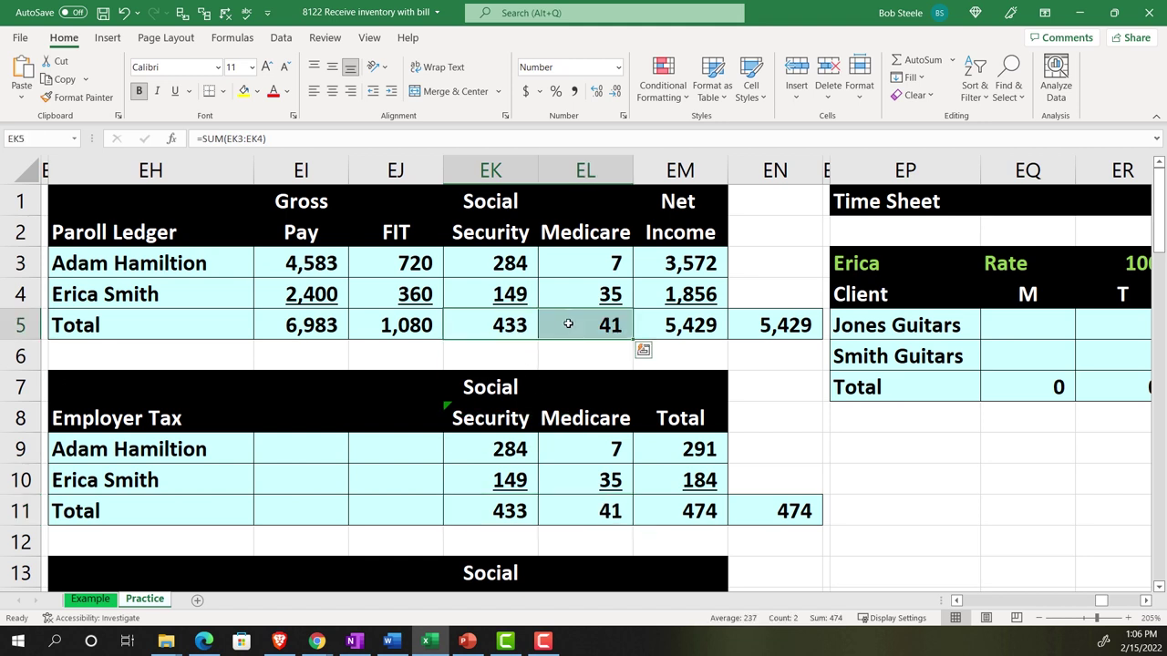
- Highlight the total withholdings in EJ5:EL5, their Social Security and Medicare part in EK5:EL5, and total gross pay in EI5
drag(428, 326, 554, 325)
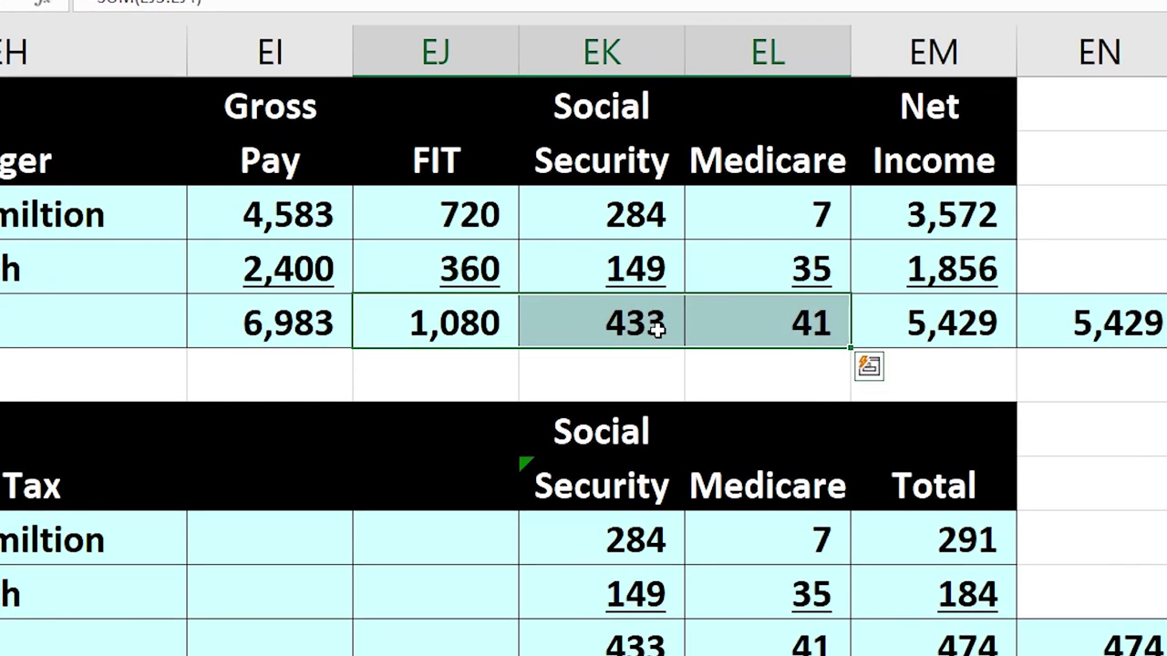
drag(657, 330, 753, 331)
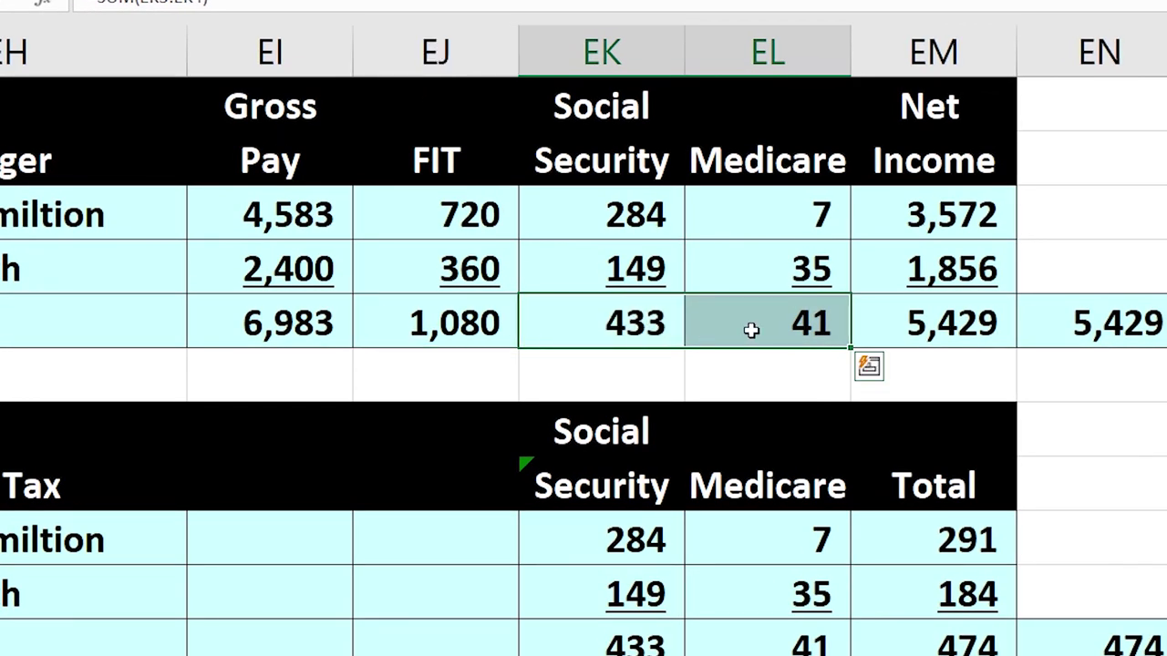
drag(502, 331, 727, 318)
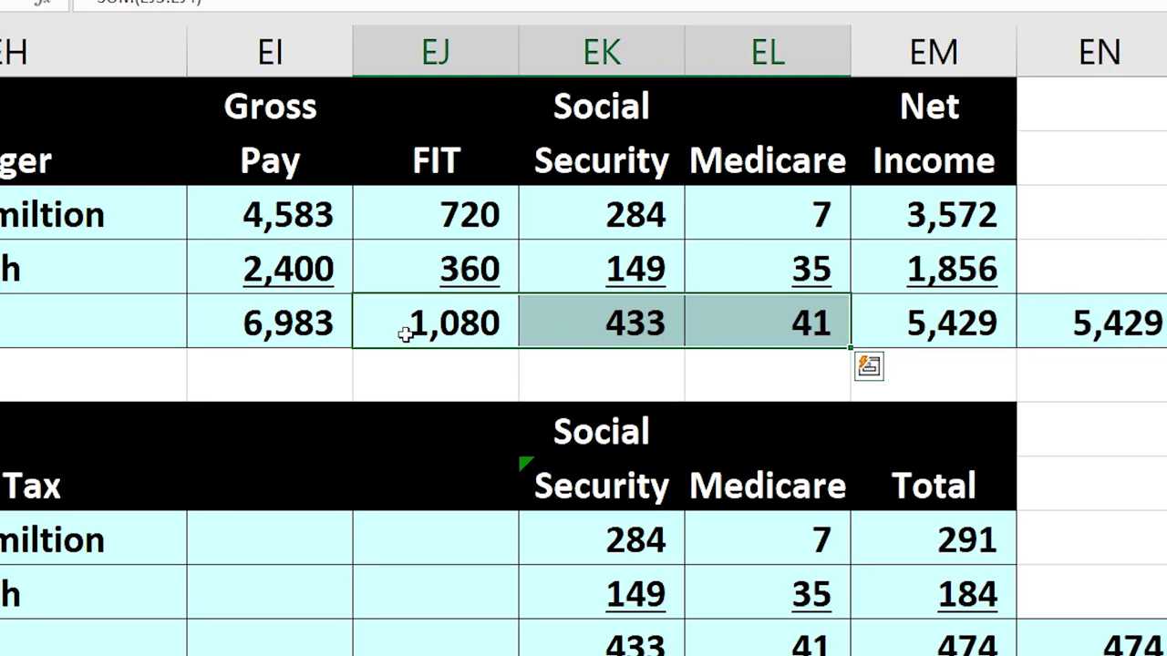
click(298, 321)
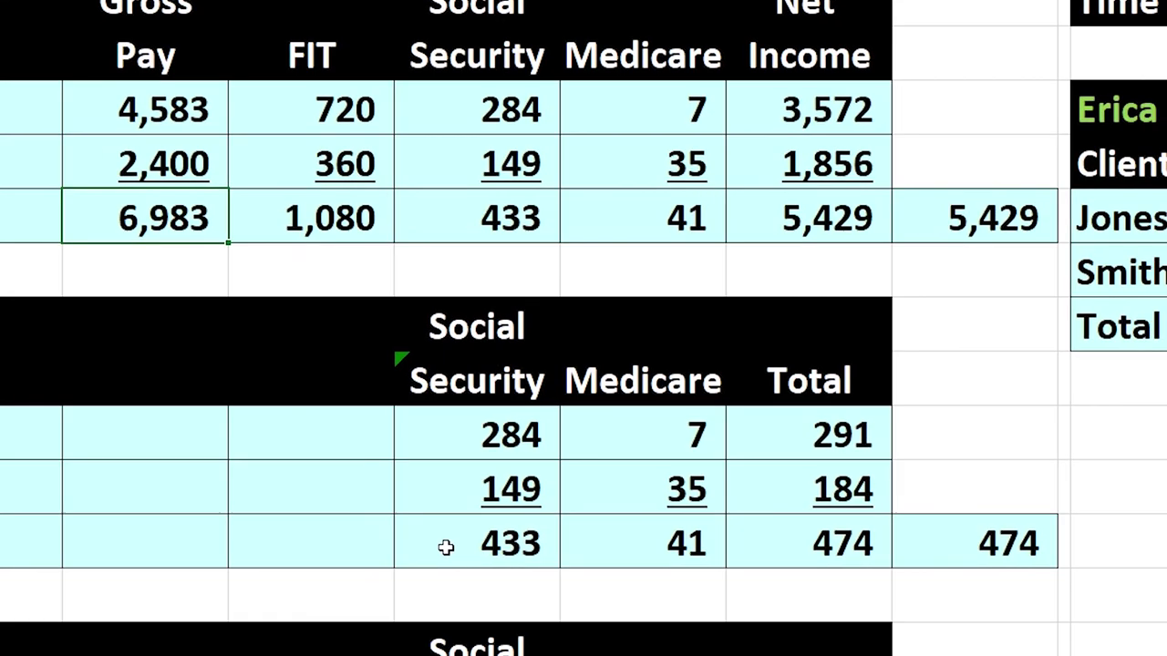
- Contrast the employer tax totals in EK11:EL11 with the withholding totals in EJ5:EL5, and point out each employee's net income in EM3 and EM4
drag(555, 646, 729, 643)
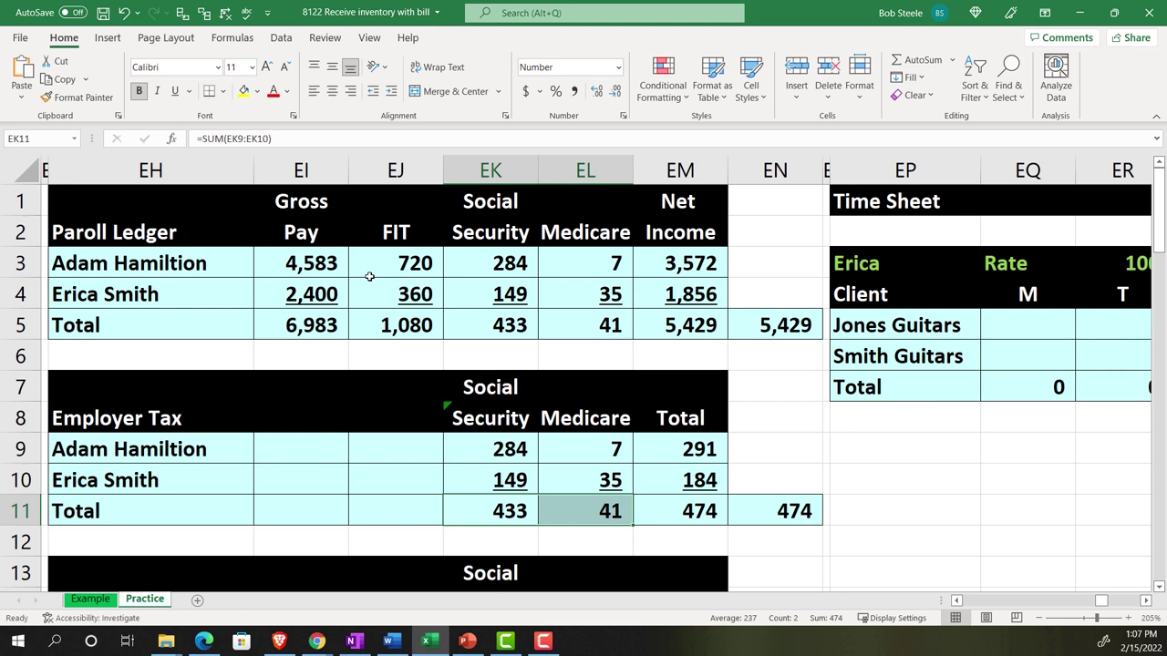
drag(405, 321, 571, 319)
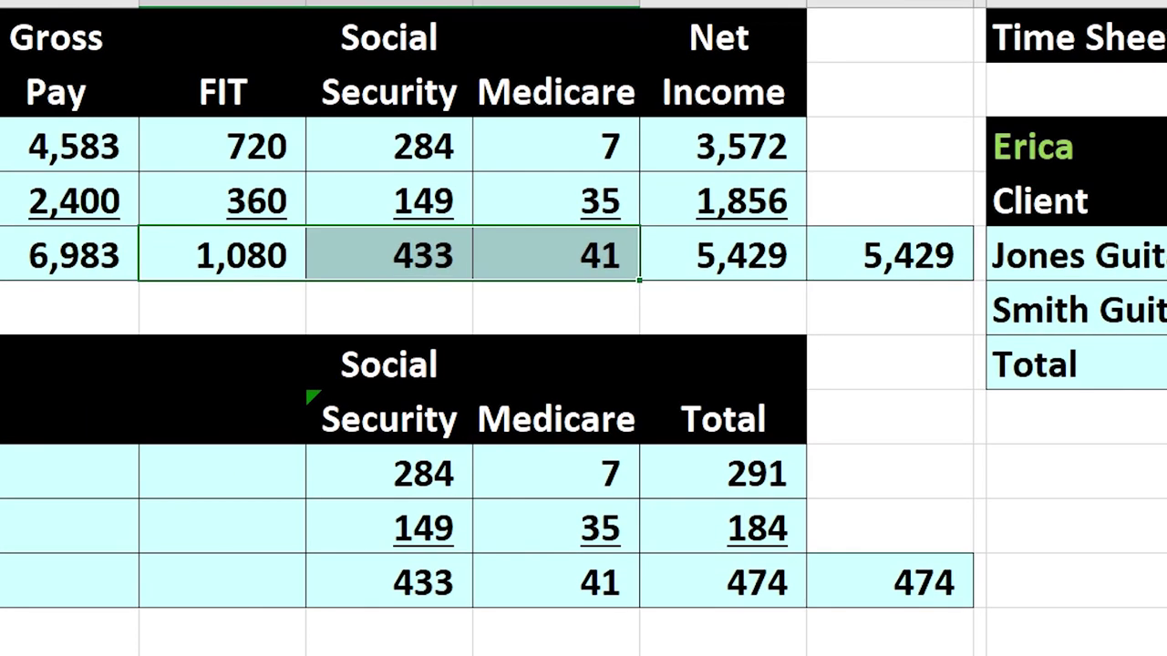
drag(404, 578, 550, 581)
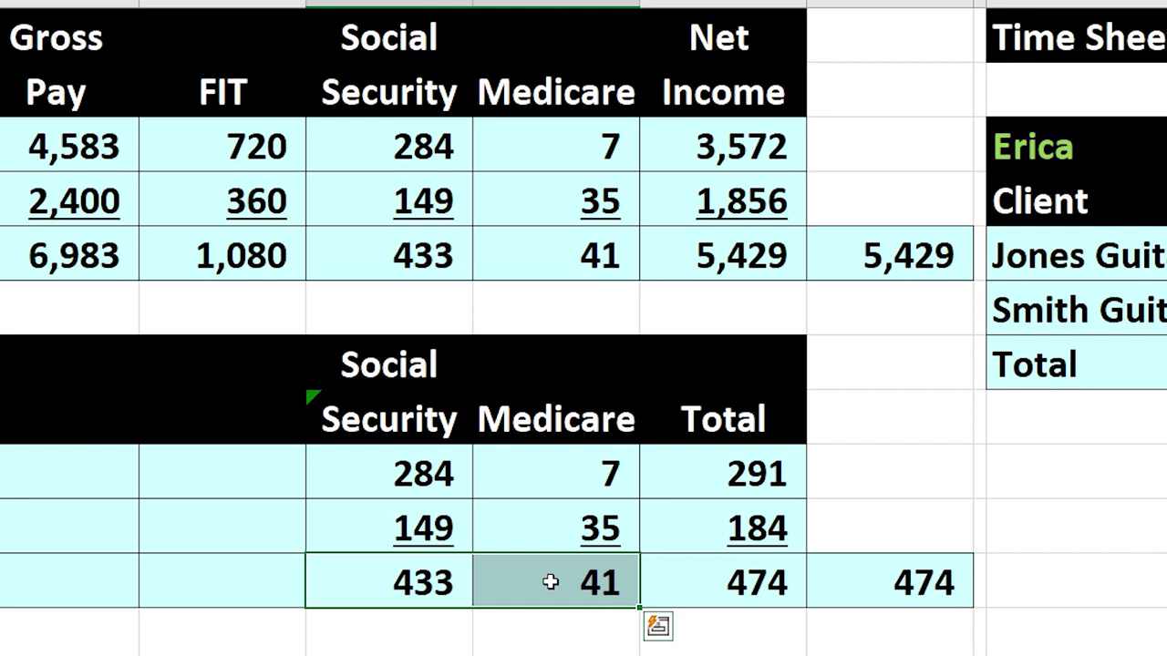
click(711, 158)
click(712, 185)
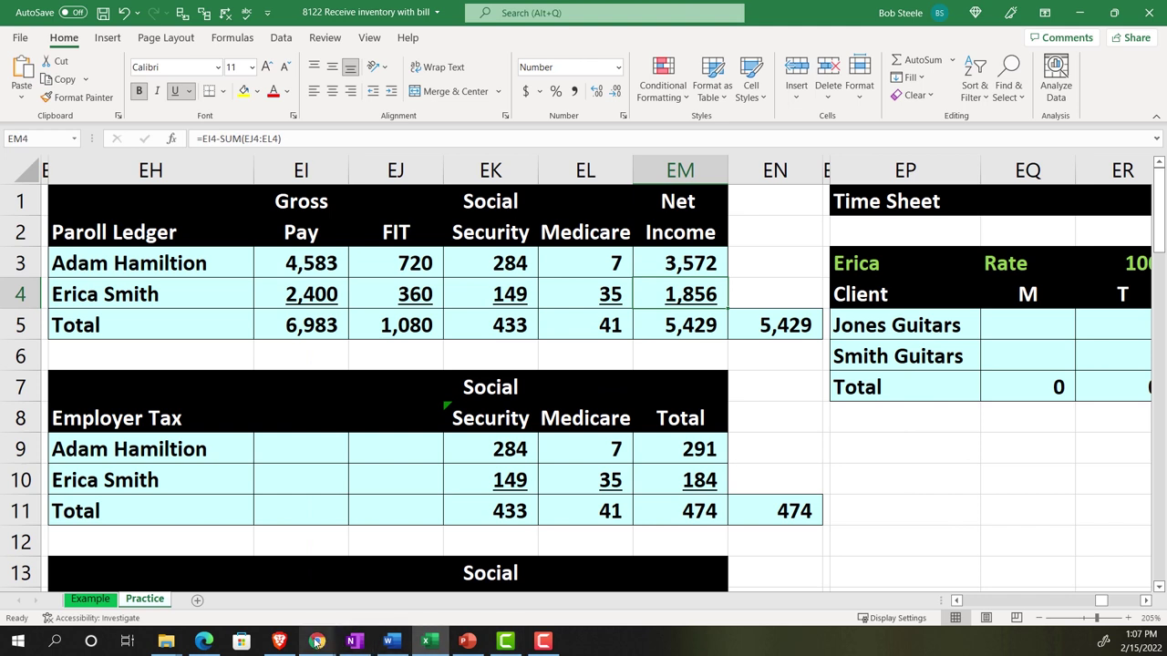
- Switch to QuickBooks Online in Chrome and review the bank transactions through the end of the list at 125% zoom
mouse_move(316, 641)
click(237, 560)
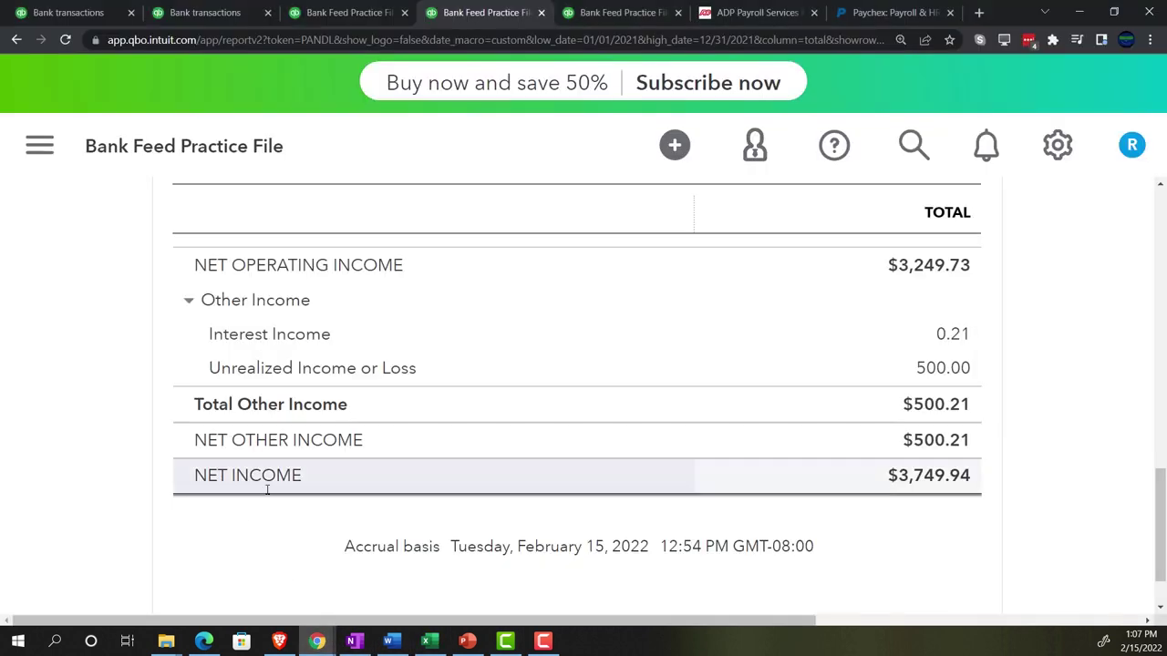
click(87, 13)
scroll(213, 338, down, 3)
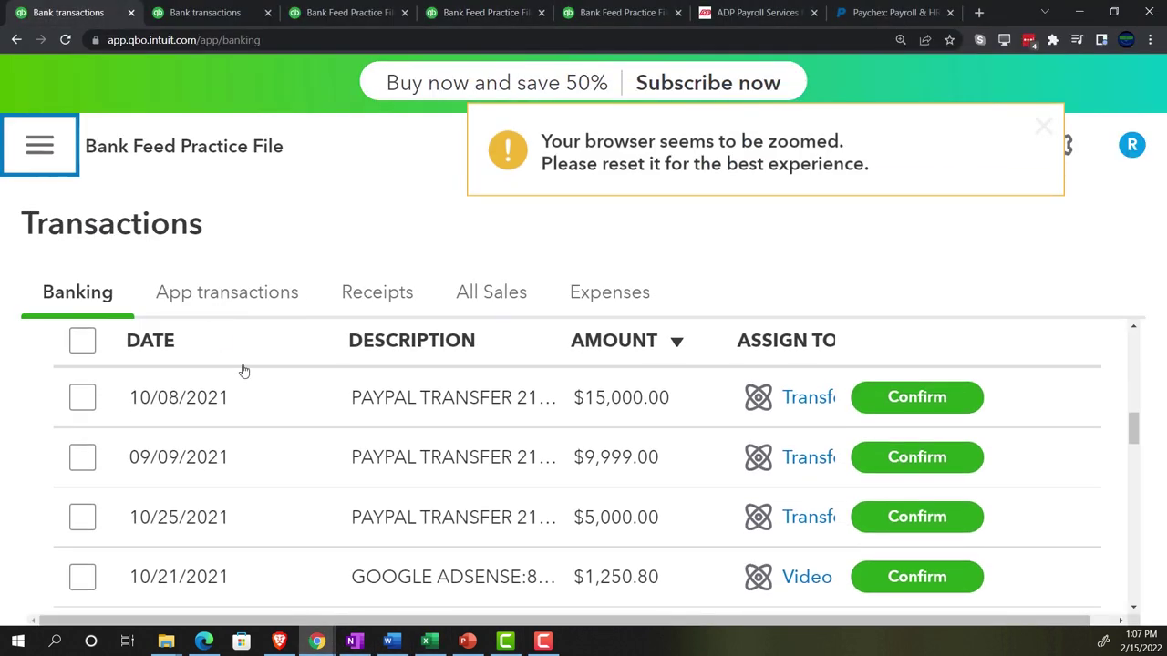
key(ctrl+minus)
key(ctrl+minus)
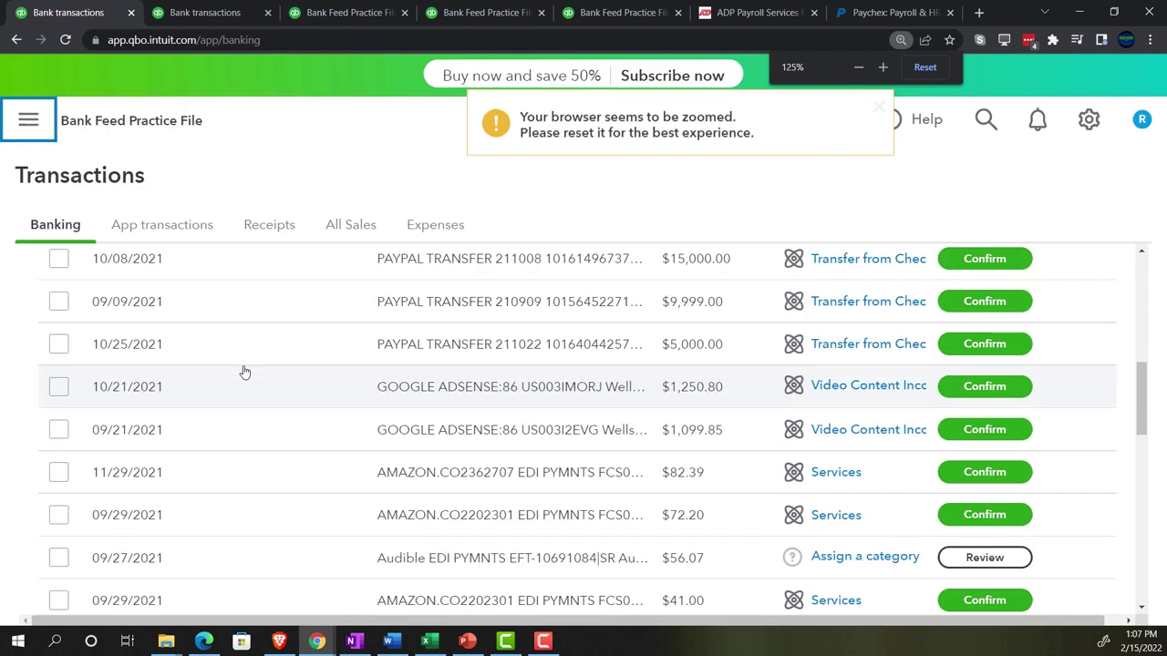
scroll(244, 372, down, 6)
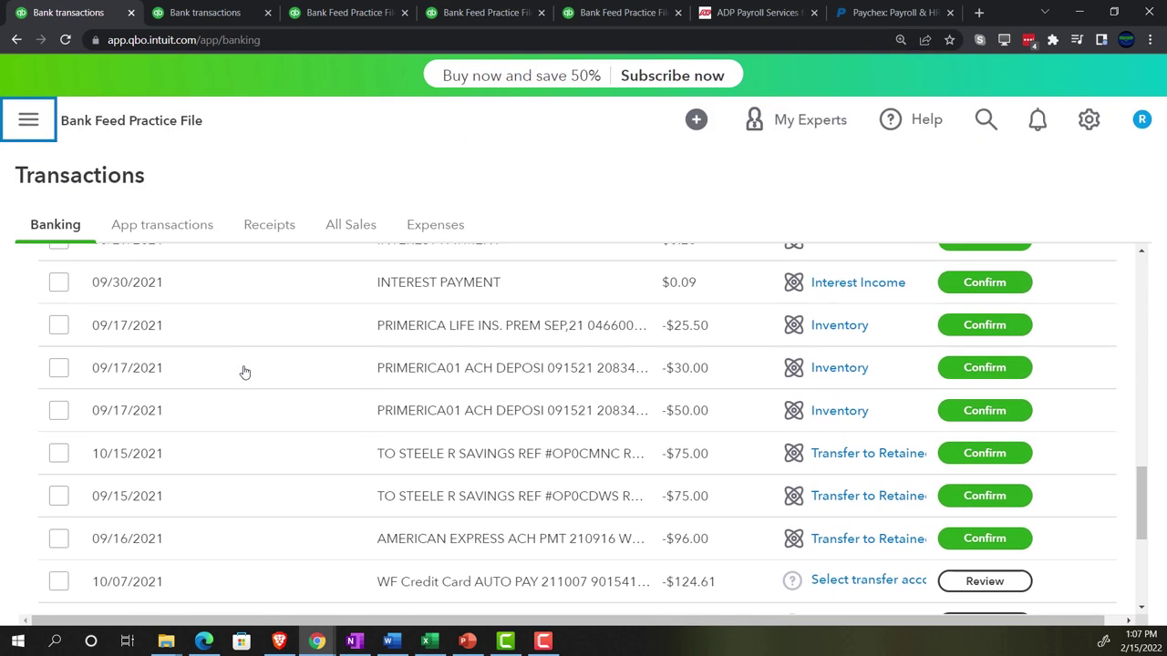
scroll(244, 372, down, 5)
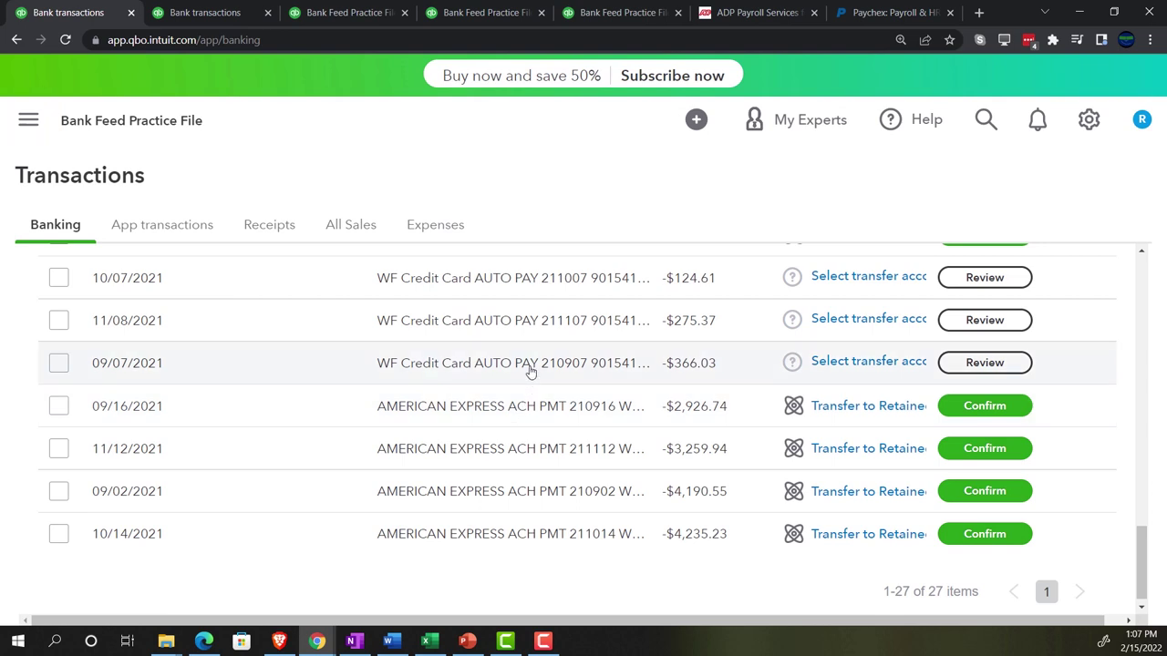
- Expand the 09/07/2021 WF Credit Card AUTO PAY transaction and review its categorize, match and transfer options
click(530, 372)
scroll(794, 449, down, 1)
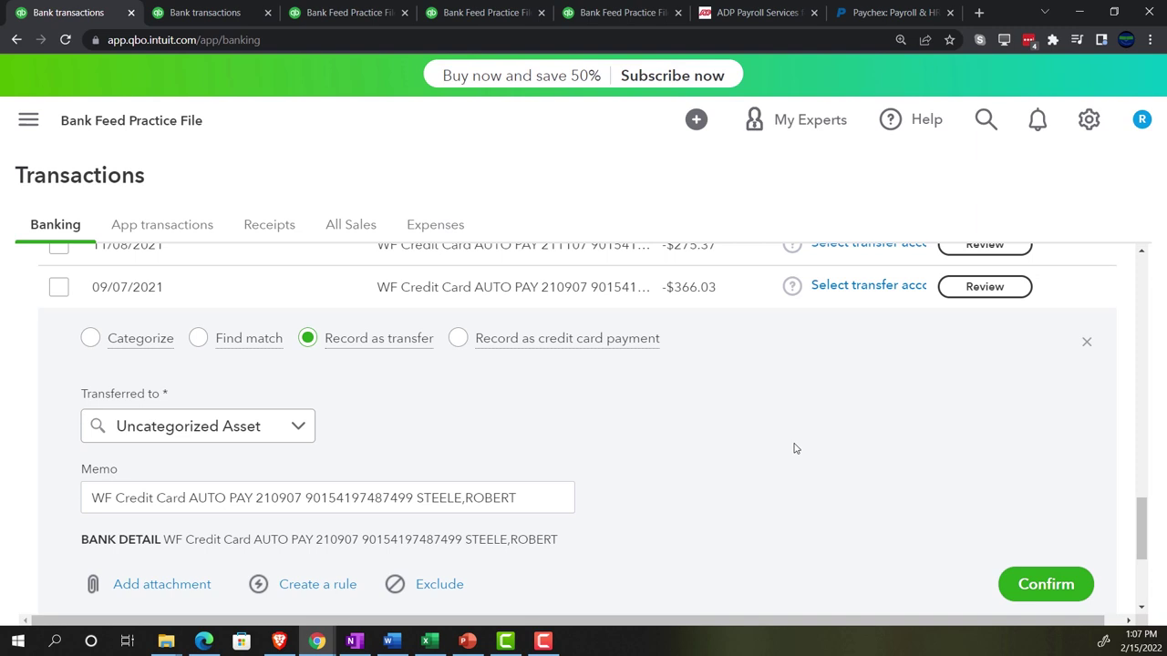
mouse_move(223, 353)
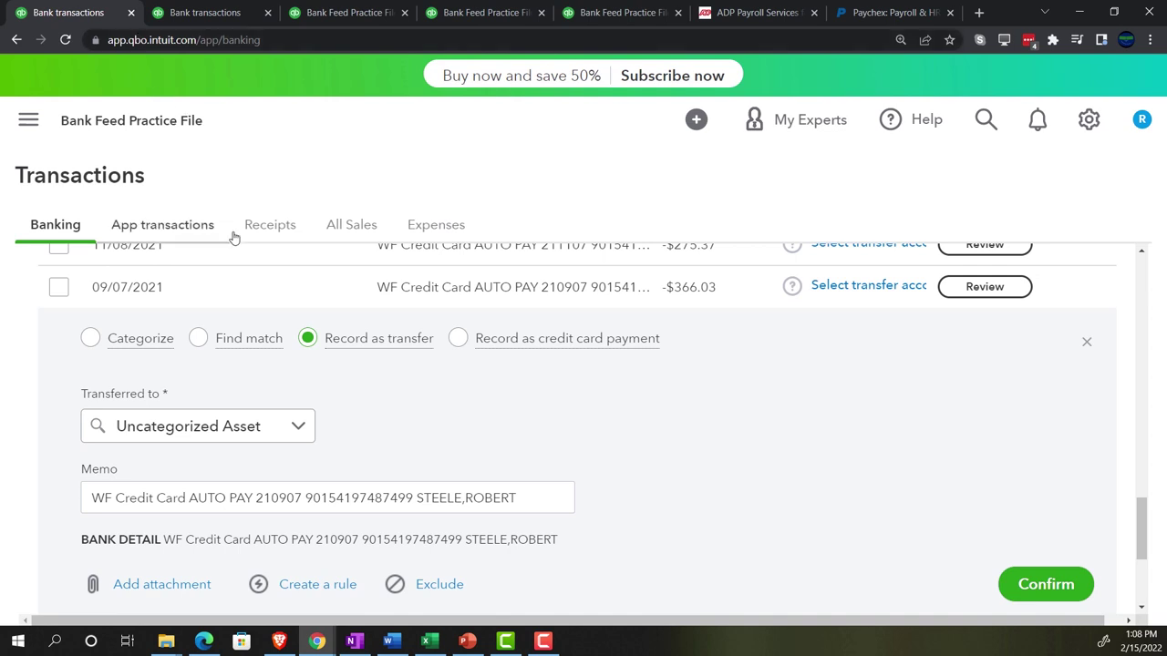
- Switch to the Excel payroll ledger and trace net income in EM3 and EM4 back to the first employee's gross pay in EI3 and FIT in EJ3
click(428, 641)
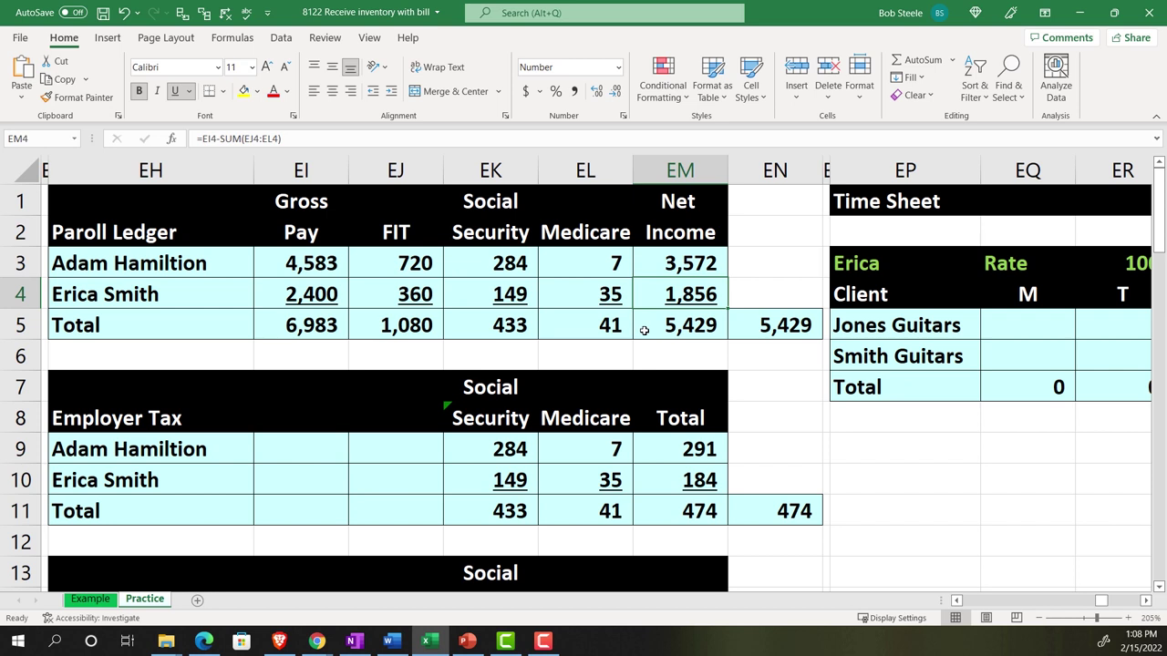
click(671, 264)
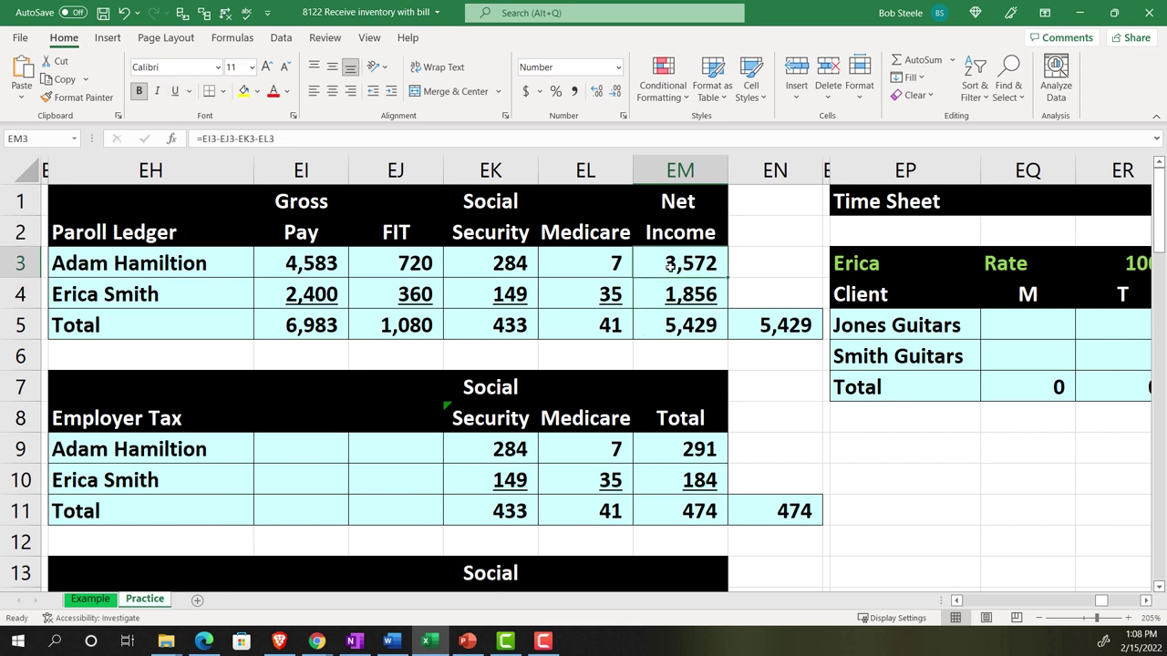
key(Down)
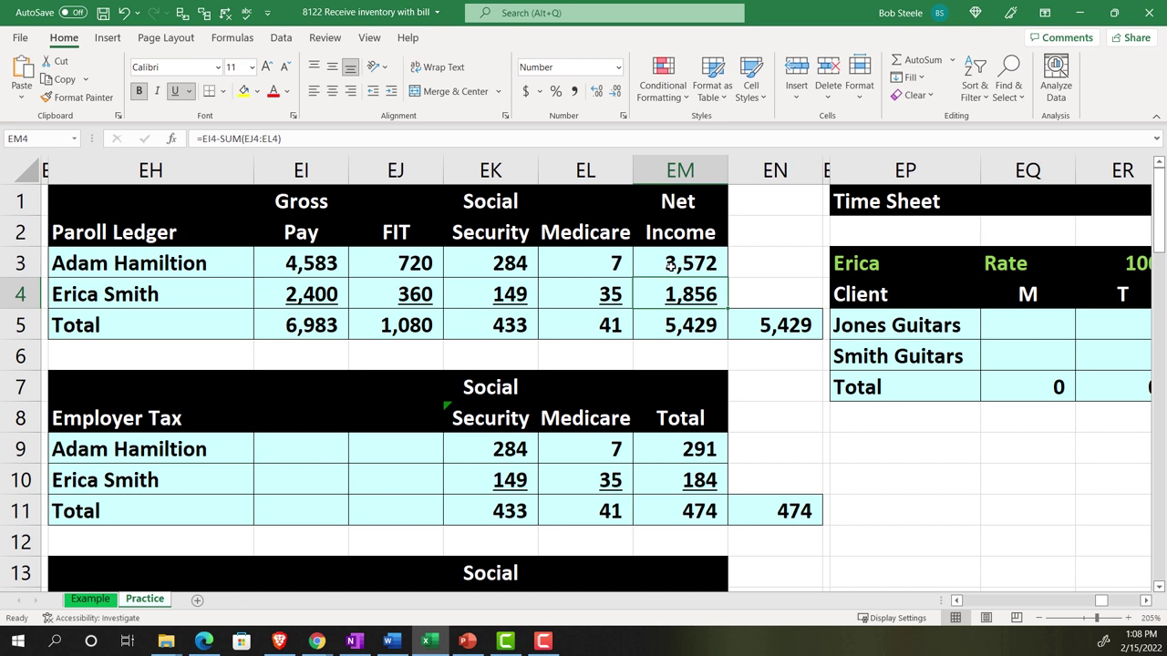
key(Left)
key(Left)
key(Left)
key(Left)
key(Up)
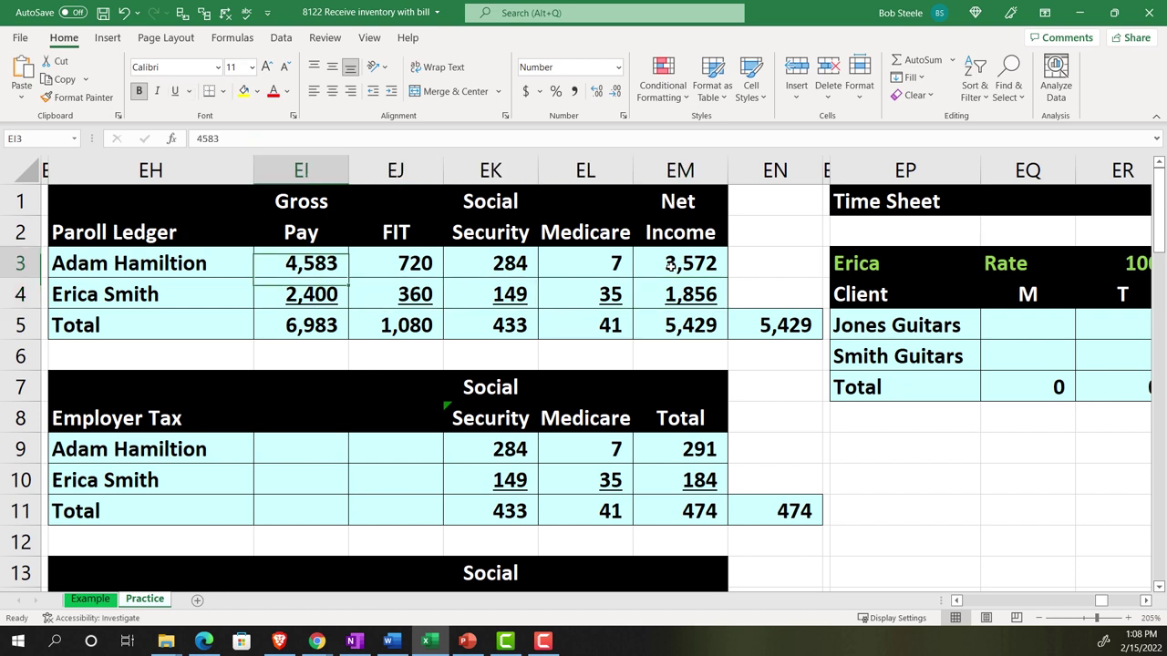
key(Right)
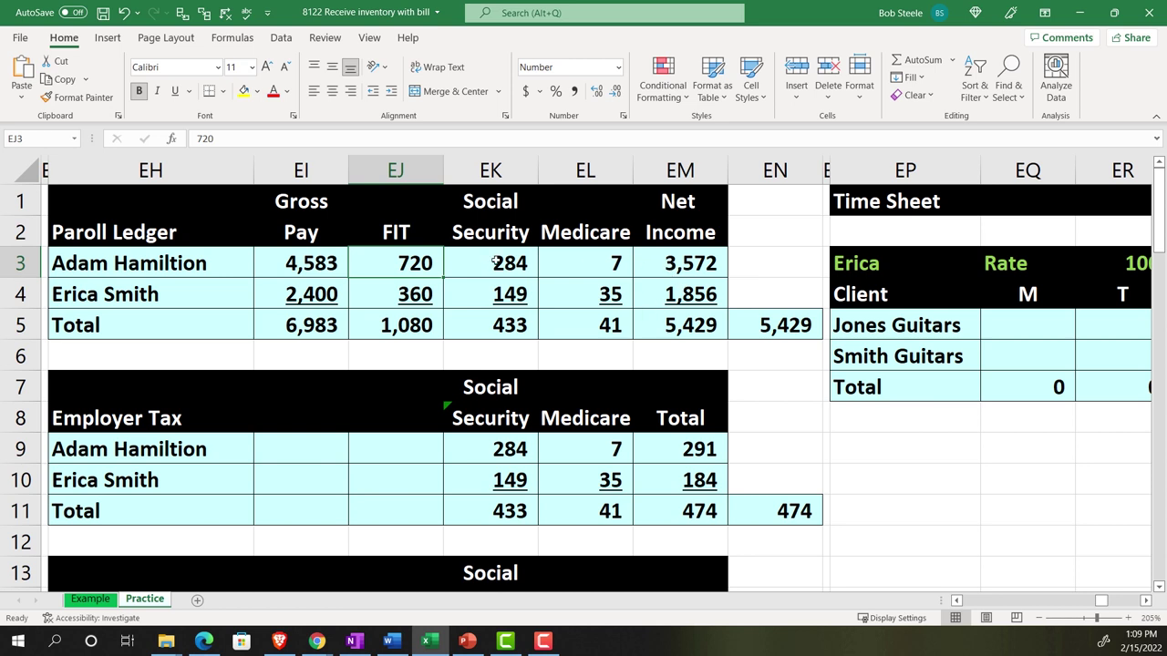
- Point out total gross pay in EI5, and trace the first employee's gross pay in EI3 through withholdings EJ3:EL3 to net income in EM3
click(318, 320)
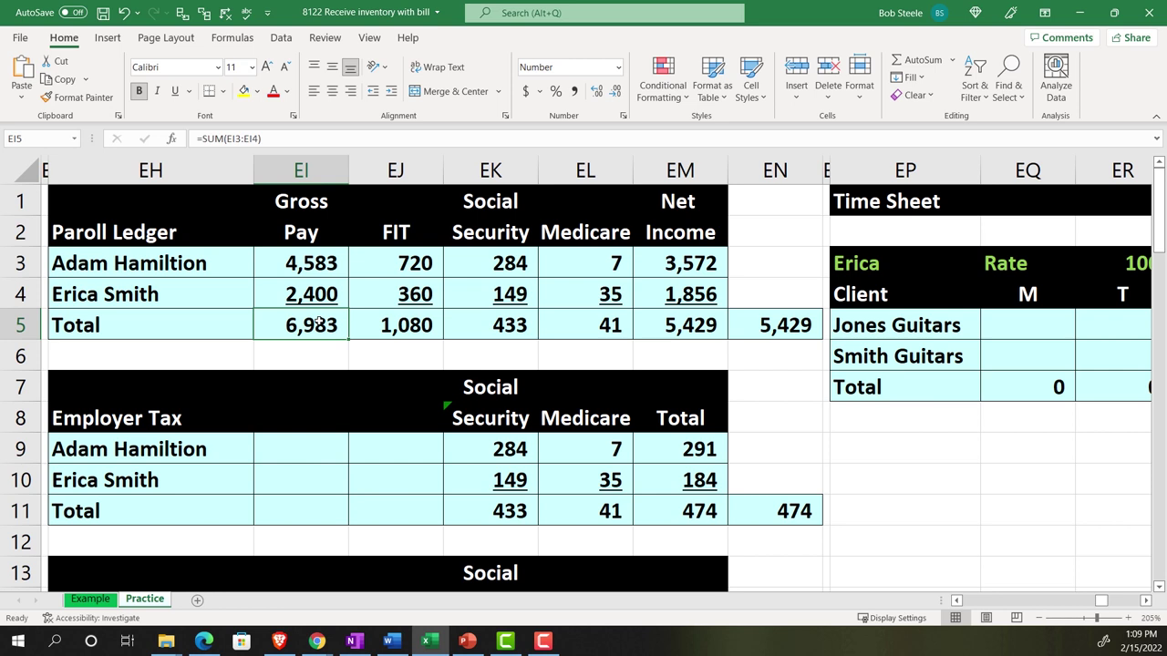
click(308, 265)
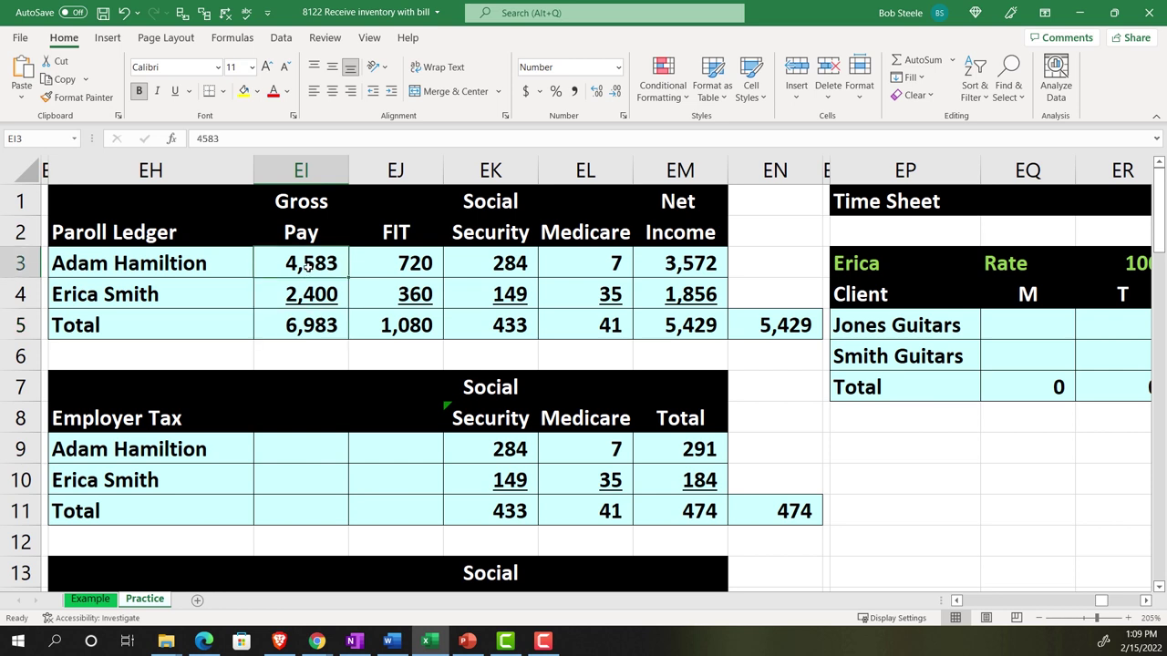
drag(382, 267, 576, 266)
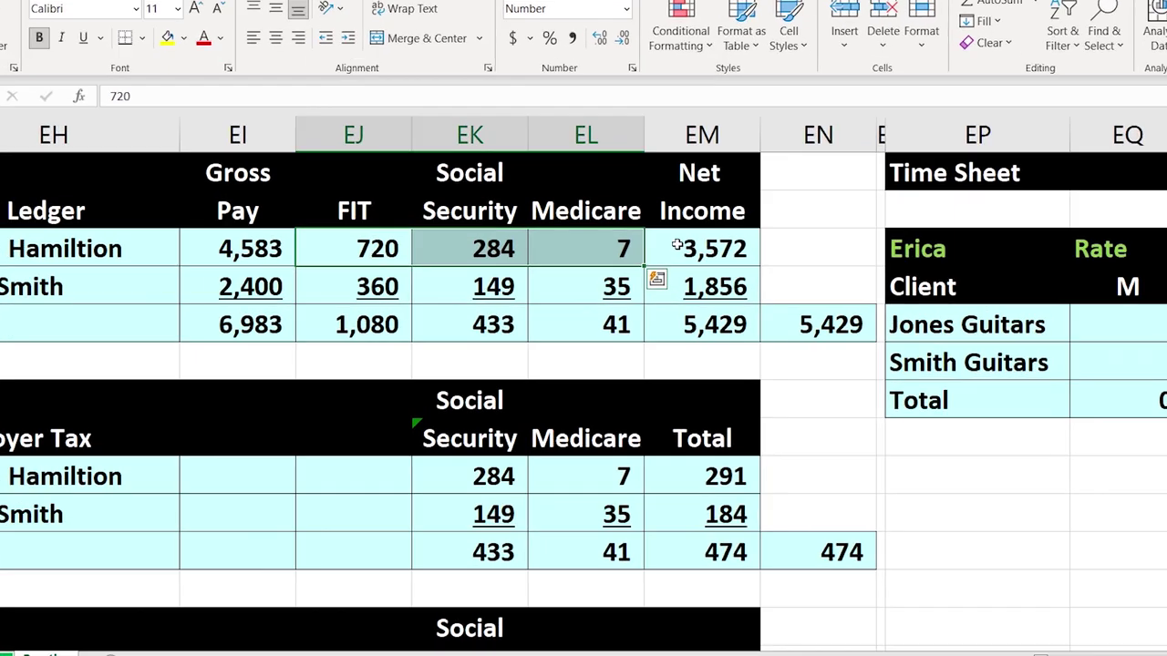
click(677, 248)
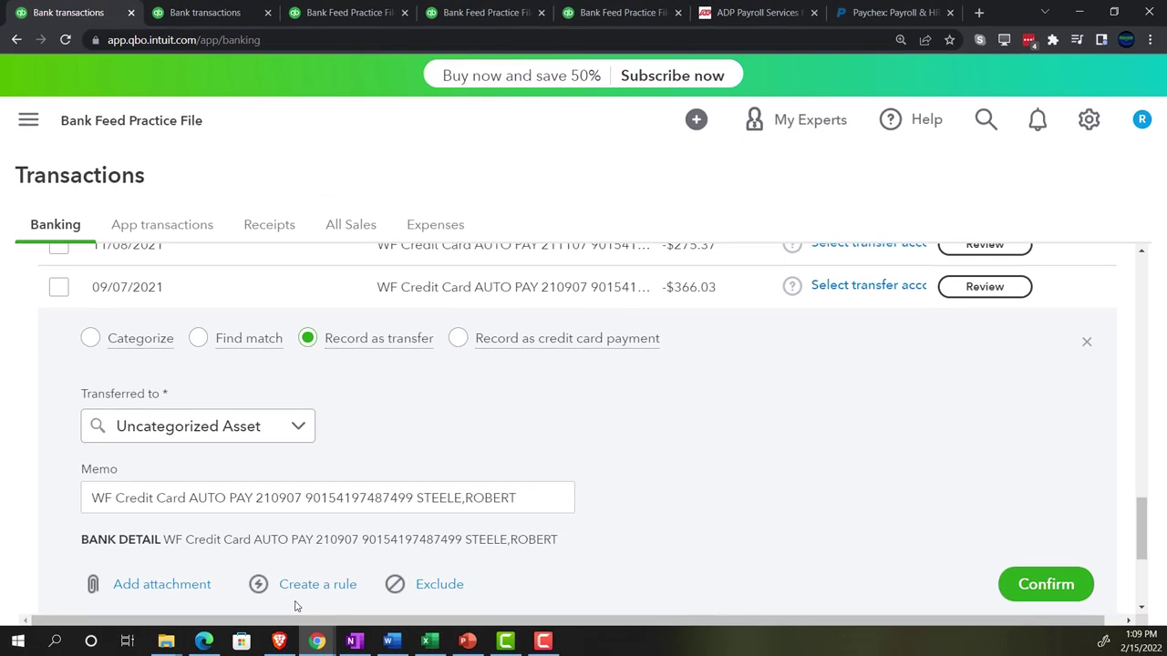
- Return to the Excel payroll ledger and highlight the first employee's gross pay in EI3 and withholdings in EJ3:EL3
click(430, 641)
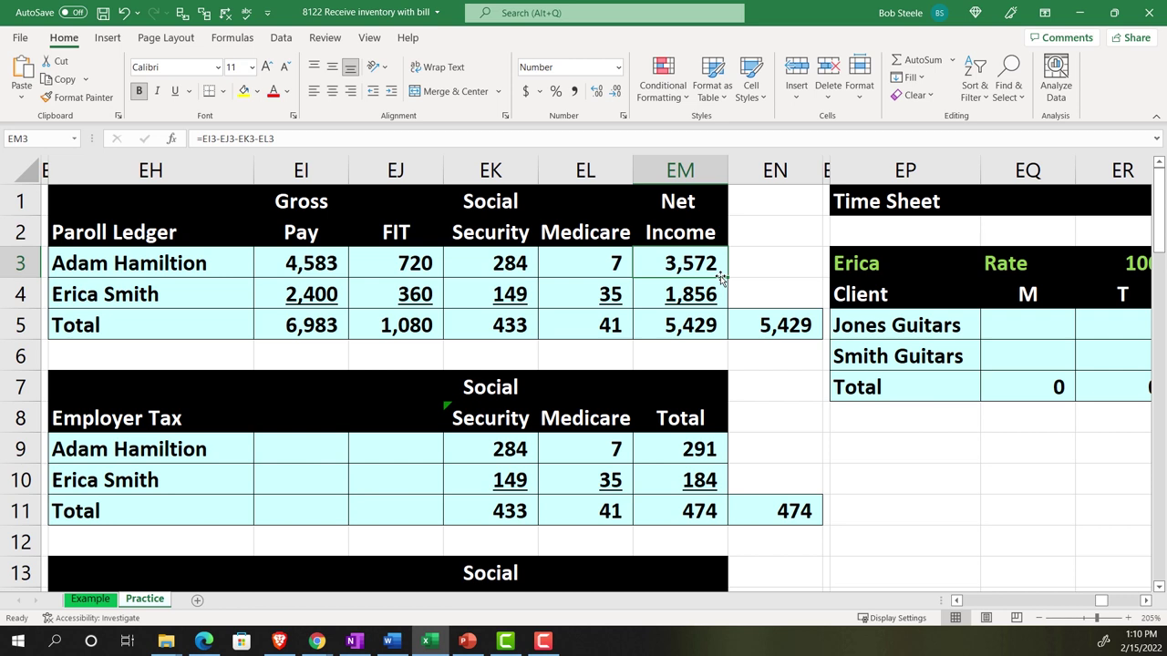
click(299, 266)
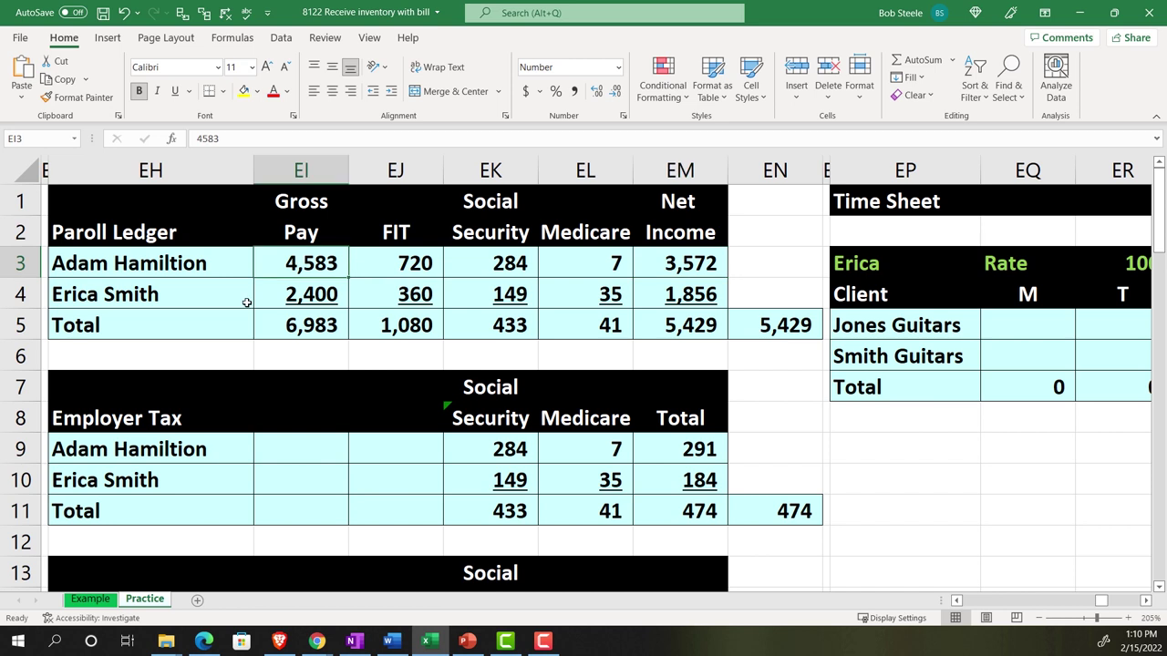
key(Right)
key(shift+Right)
key(shift+Right)
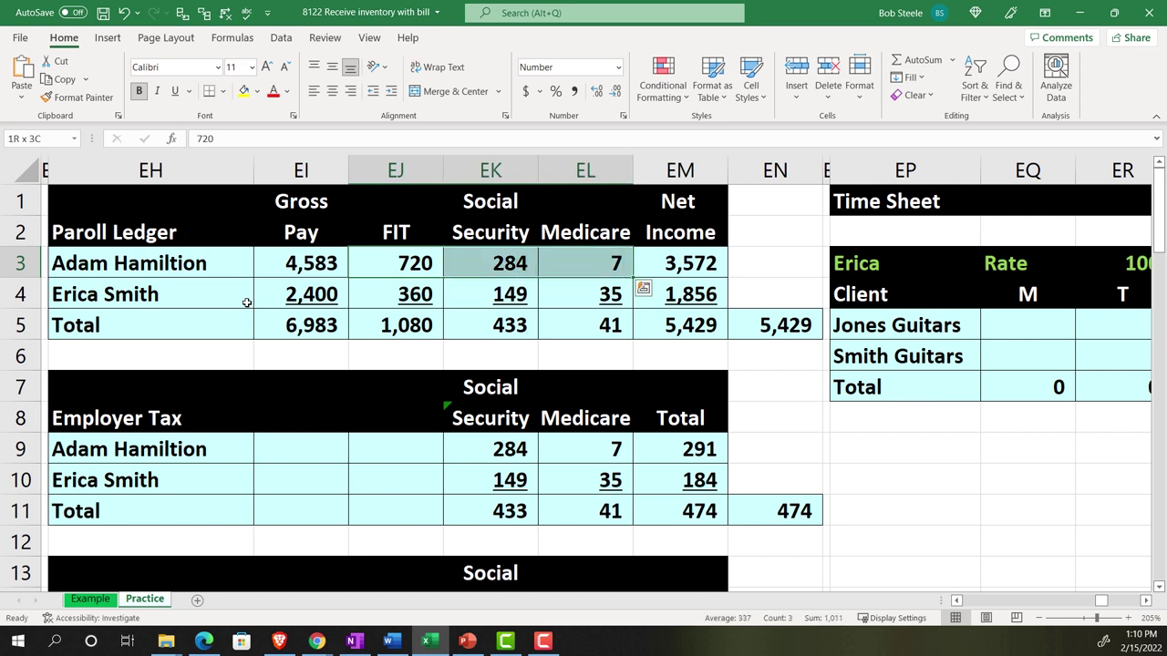
- Trace the first employee's withholdings in EJ3:EL3 to net income in EM3, and highlight the whole payroll ledger in EH1:EN5
drag(383, 263, 542, 252)
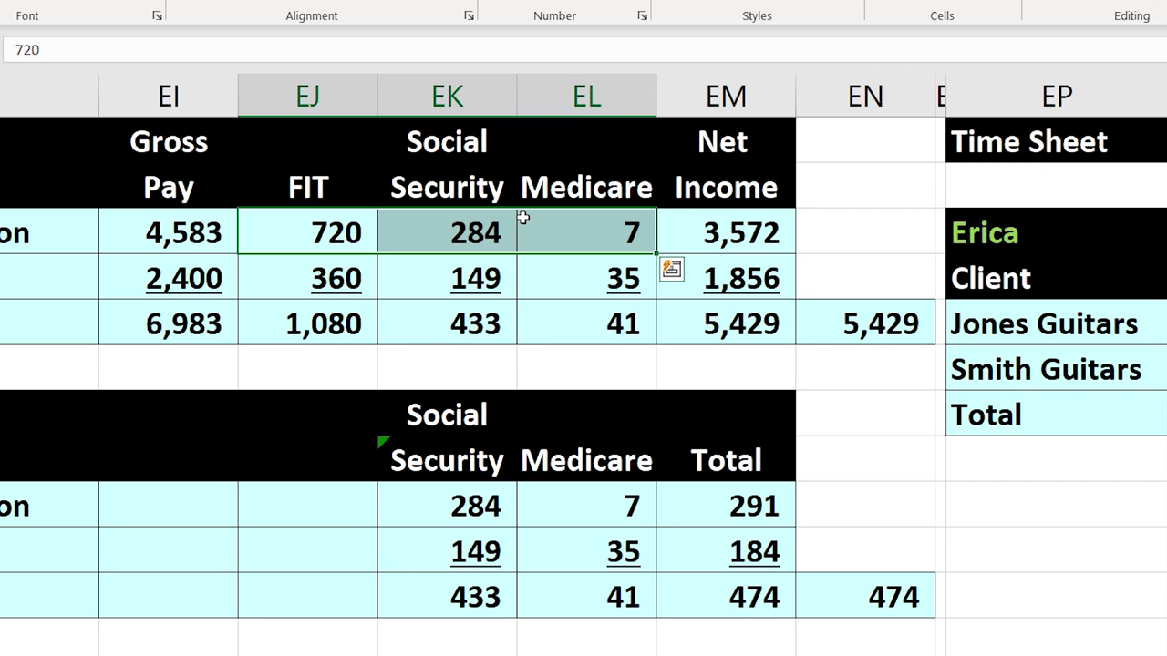
click(718, 233)
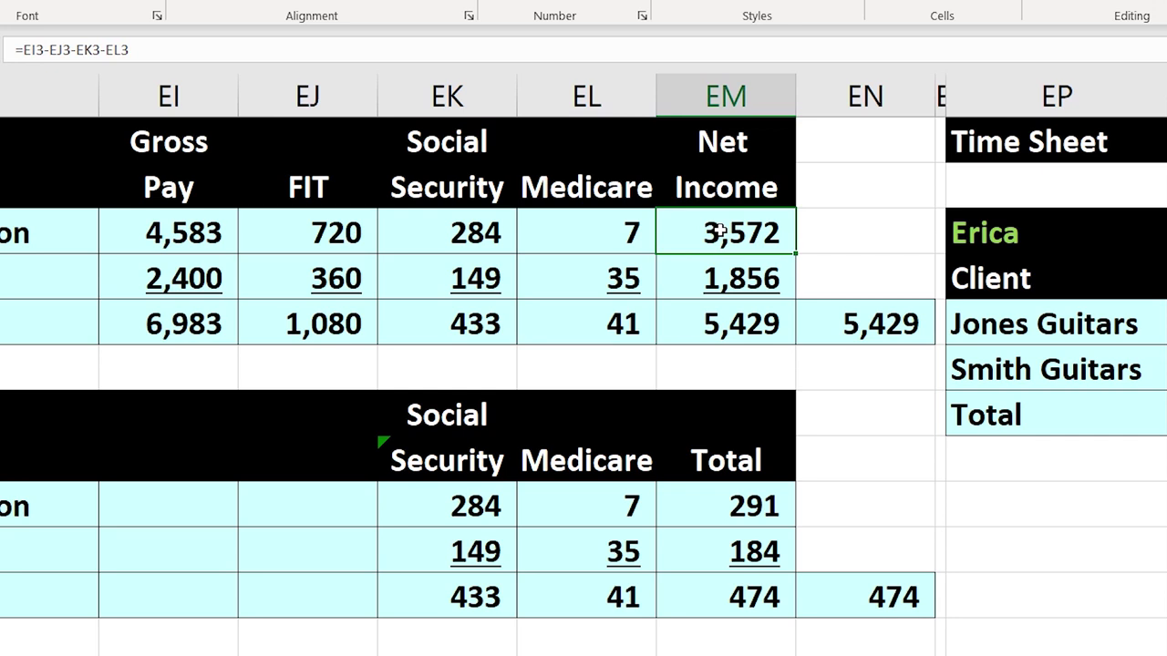
drag(333, 233, 522, 225)
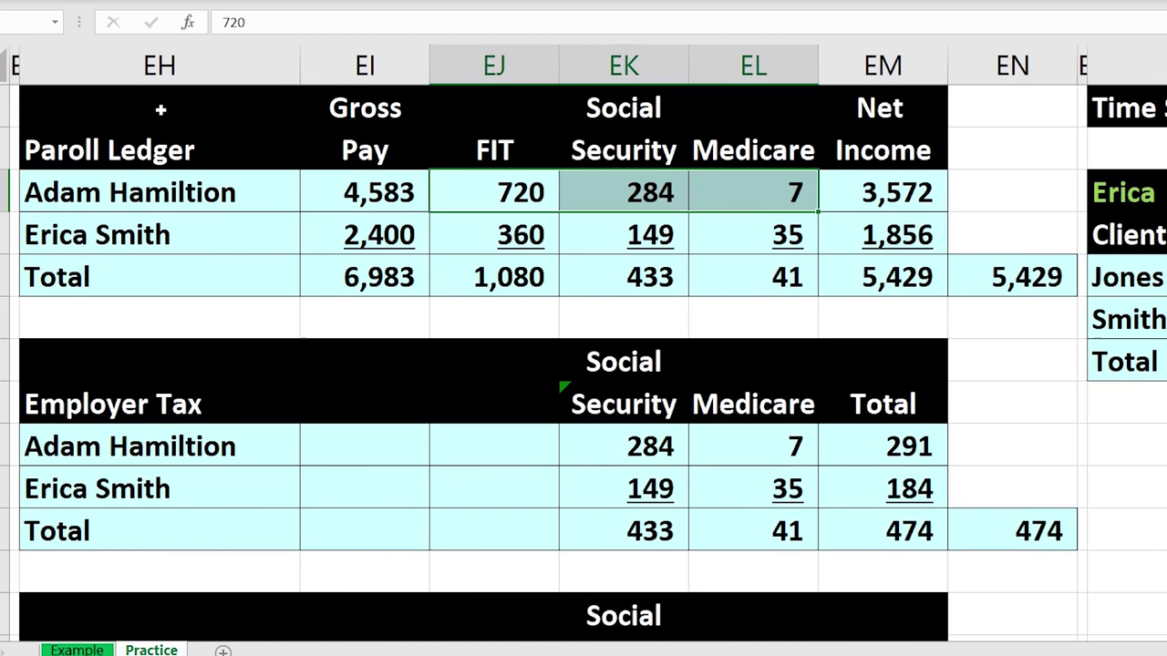
drag(170, 91, 972, 262)
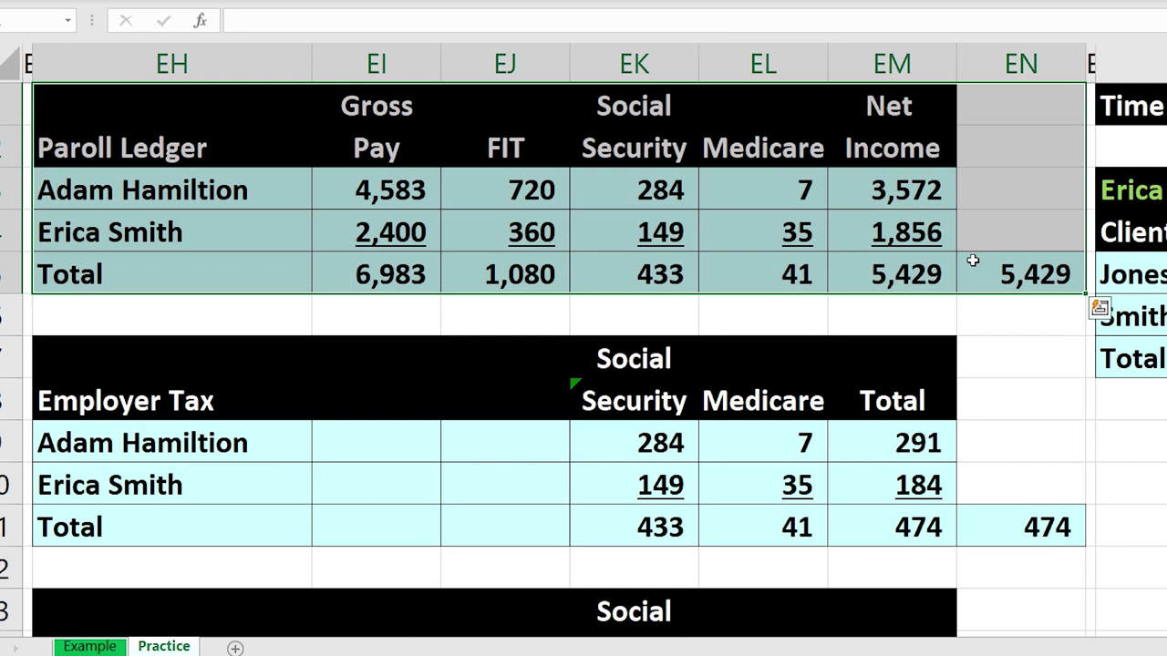
key(Escape)
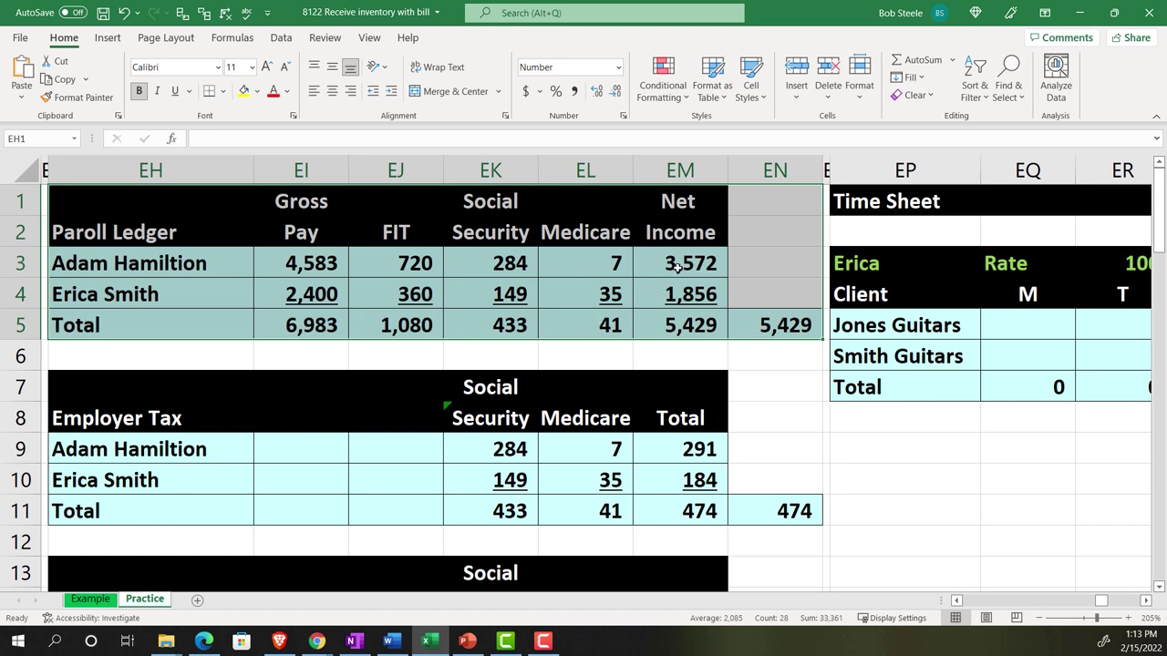
- Highlight both employees' net income in EM3:EM4 and compare it with the combined payroll tax totals below the Employer Tax table
drag(677, 267, 678, 291)
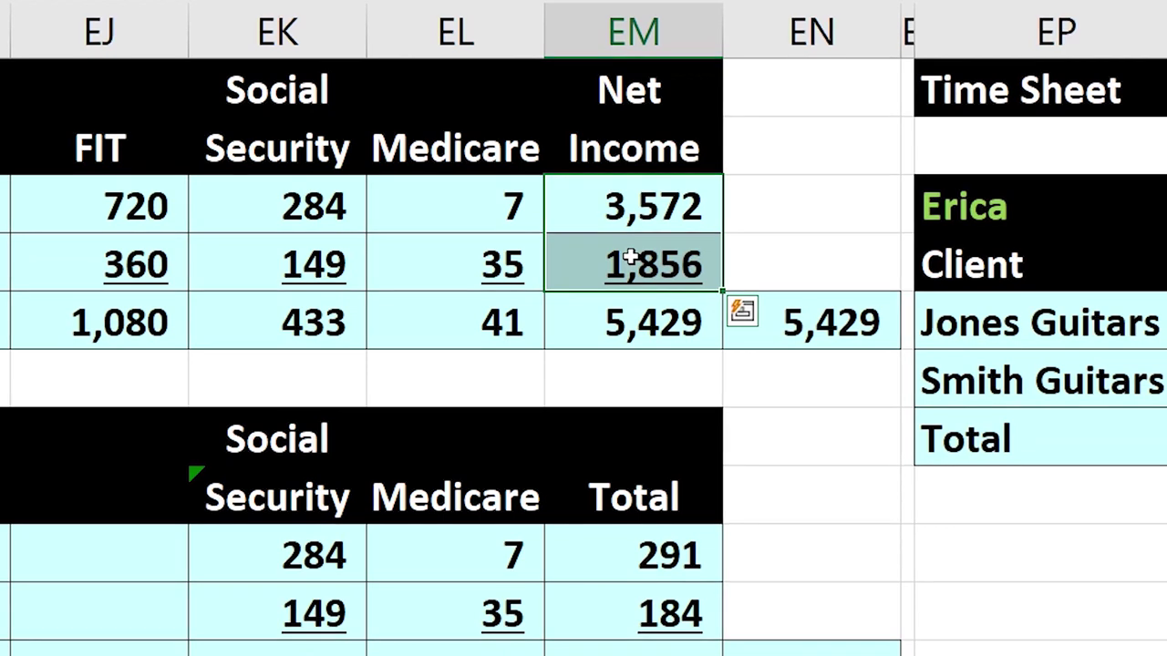
scroll(629, 258, down, 1)
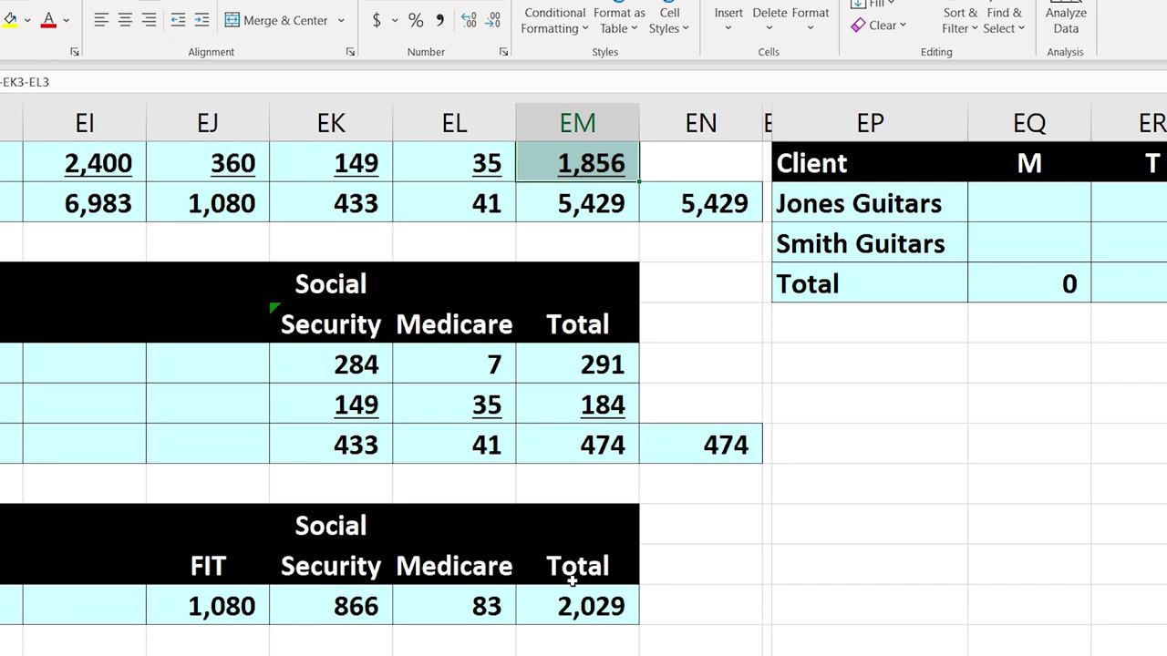
scroll(572, 580, up, 1)
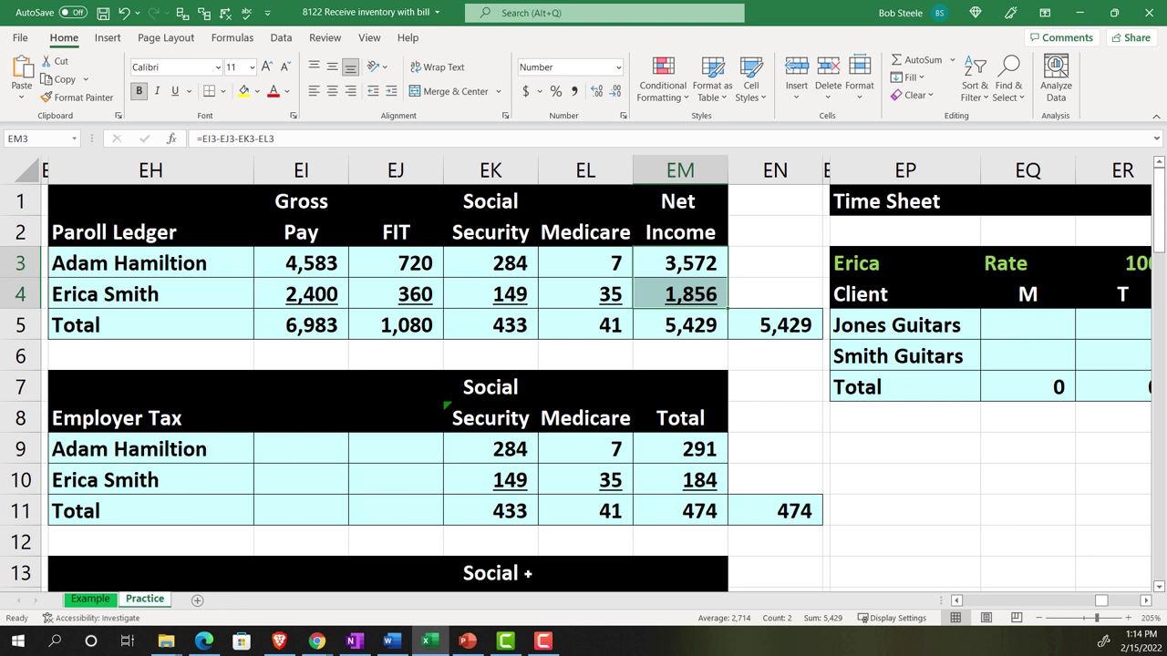
- Switch to the QuickBooks bank transactions in Chrome, at the expanded 09/07/2021 WF Credit Card AUTO PAY transaction
mouse_move(316, 640)
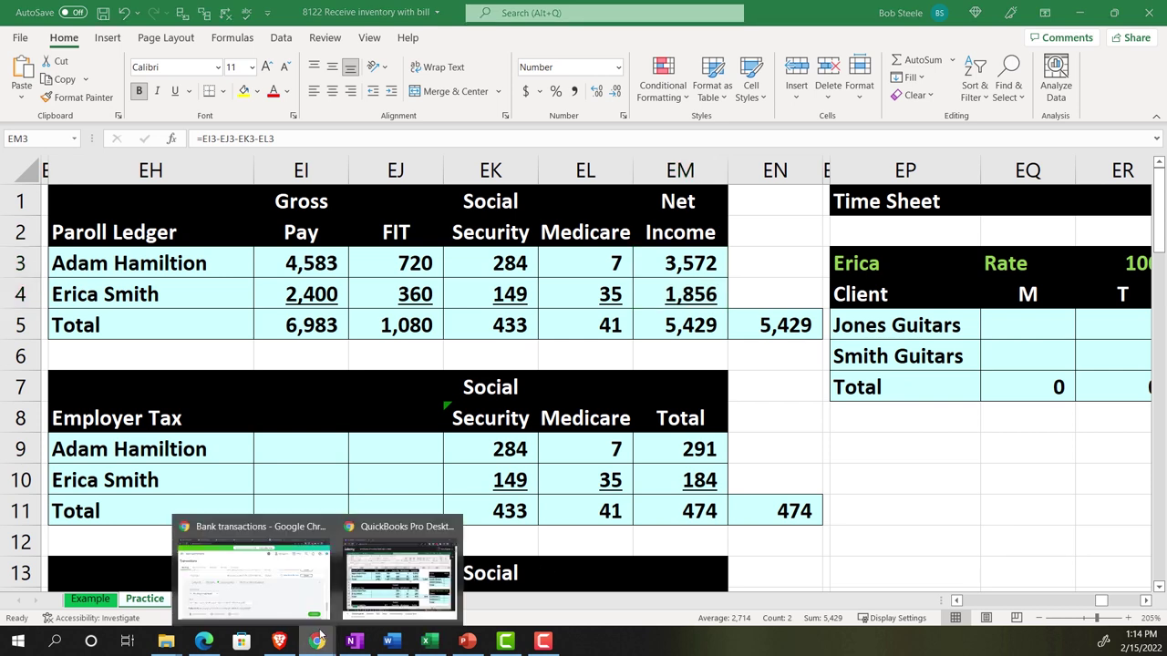
click(303, 605)
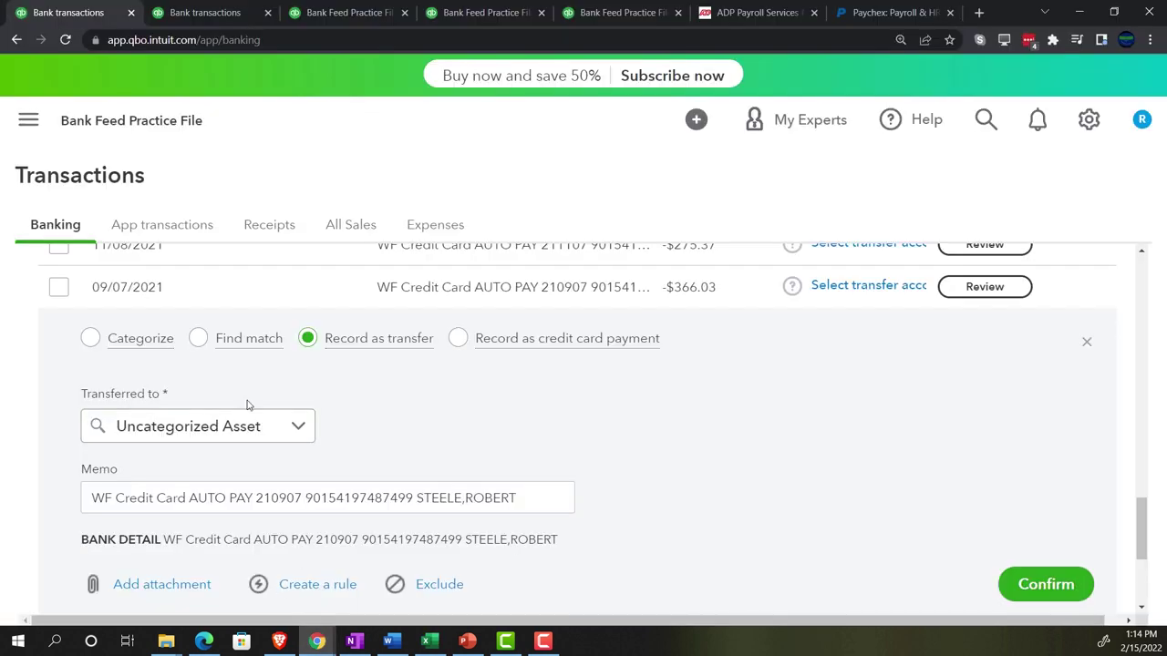